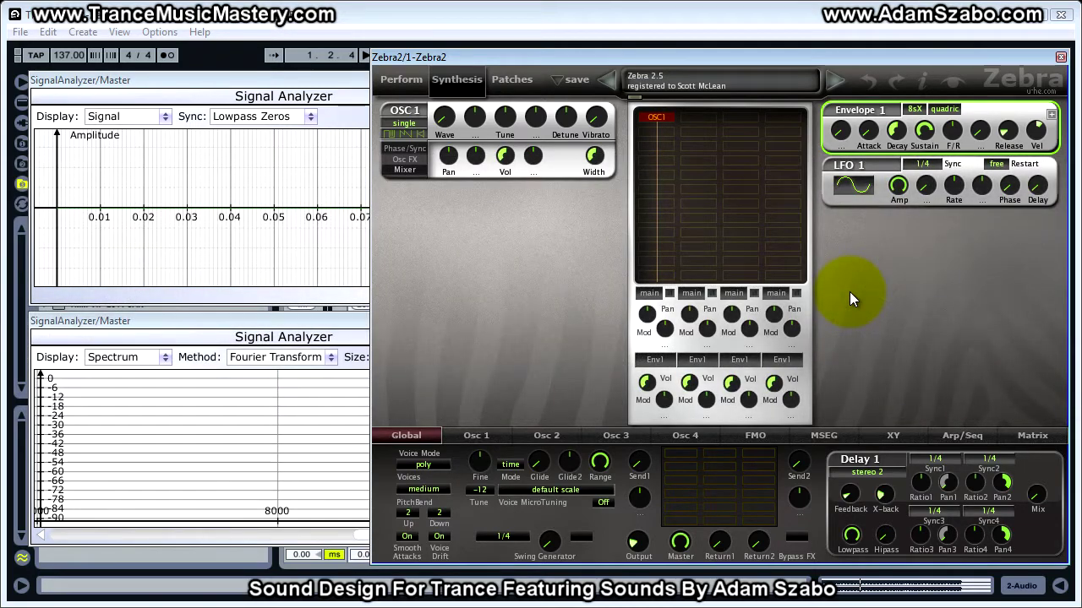
# Step: Move the Zebra2 window out of view and stack the spectrum analyzer above the signal analyzer, clear of the three tracks
pyautogui.click(613, 62)
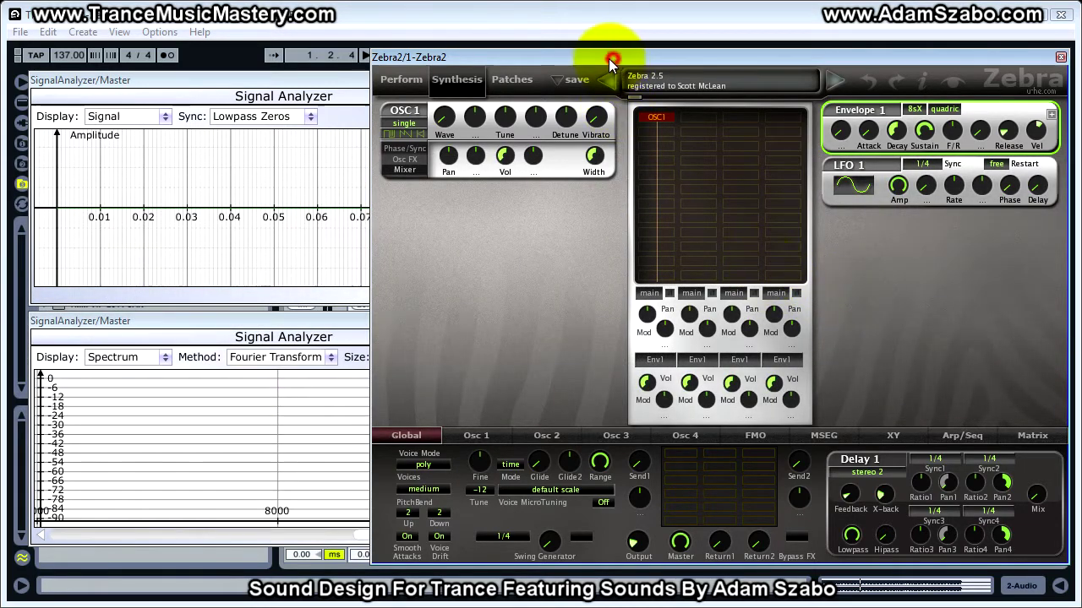
pyautogui.moveTo(613, 62); pyautogui.dragTo(570, 68)
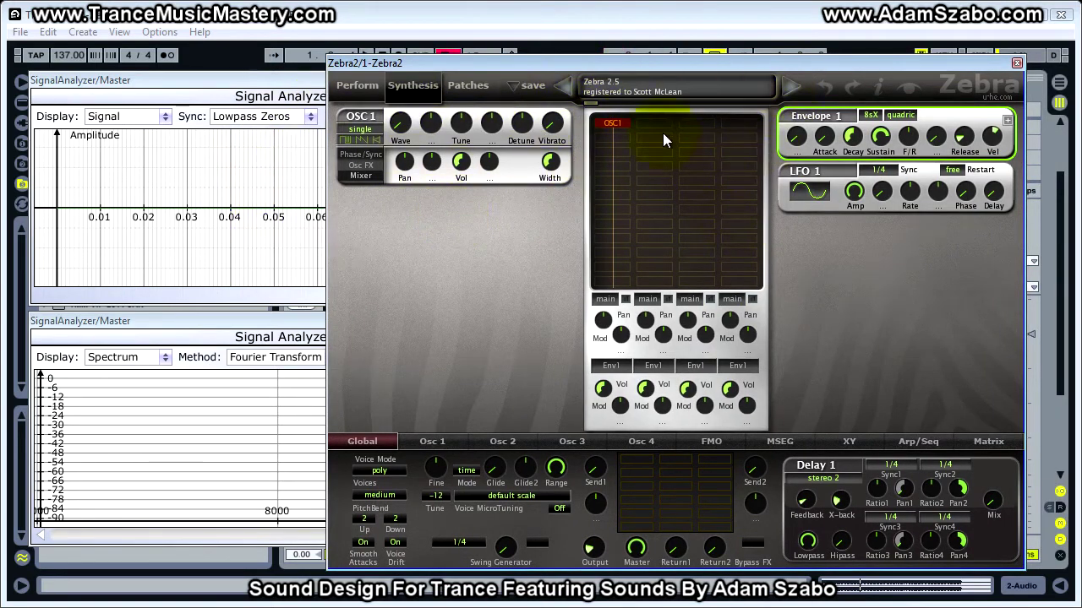
pyautogui.moveTo(685, 62); pyautogui.dragTo(953, 86)
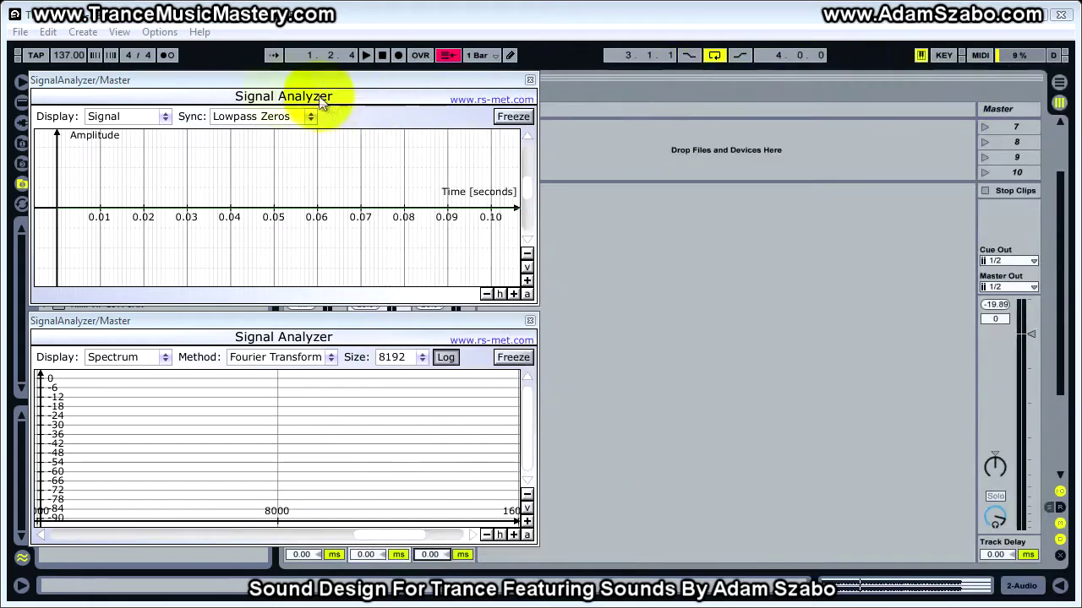
pyautogui.moveTo(276, 83); pyautogui.dragTo(821, 327)
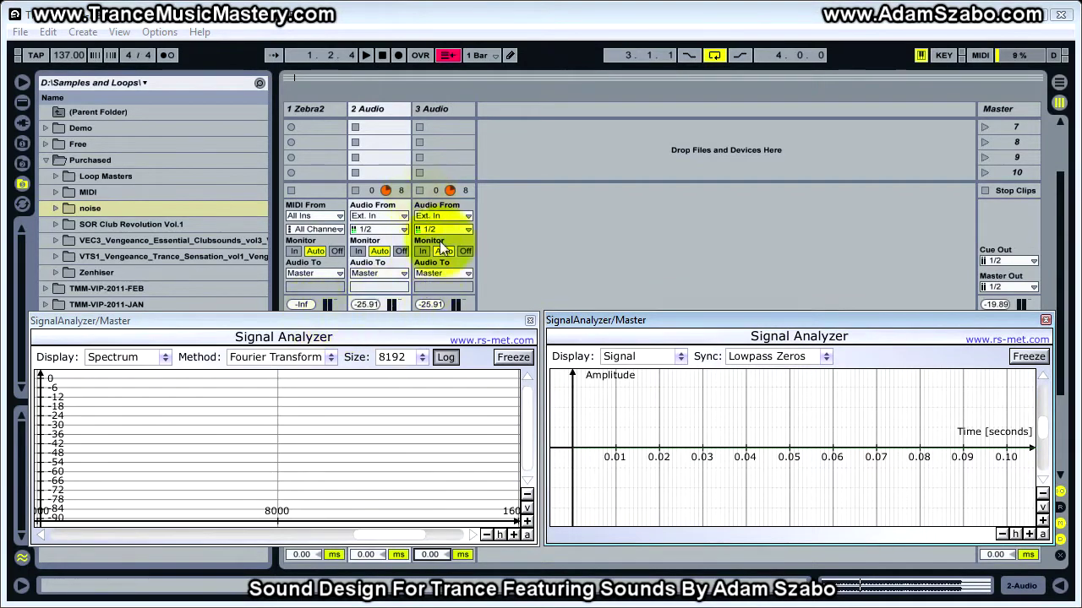
pyautogui.moveTo(514, 323); pyautogui.dragTo(984, 79)
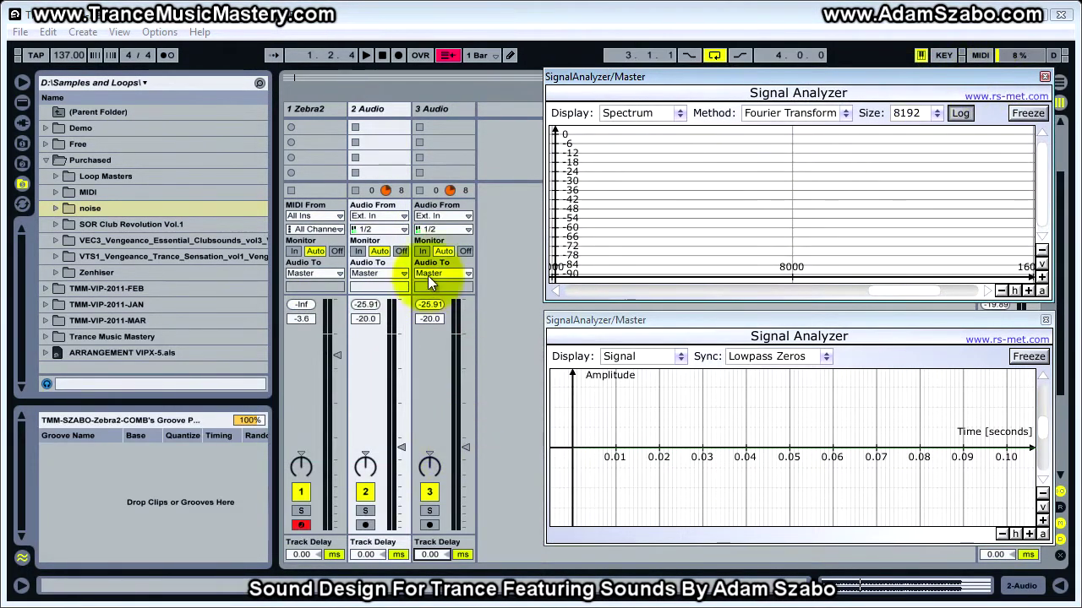
# Step: Deactivate the Zebra2 track and disarm it for recording
pyautogui.click(317, 107)
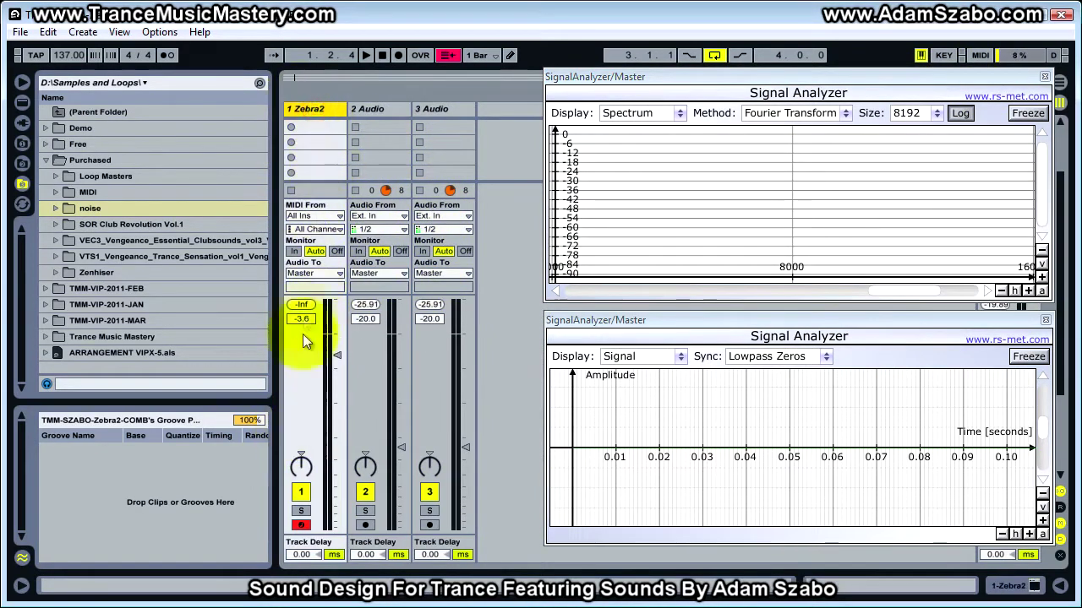
pyautogui.click(301, 494)
pyautogui.click(302, 524)
pyautogui.hotkey('ctrl', 'v')
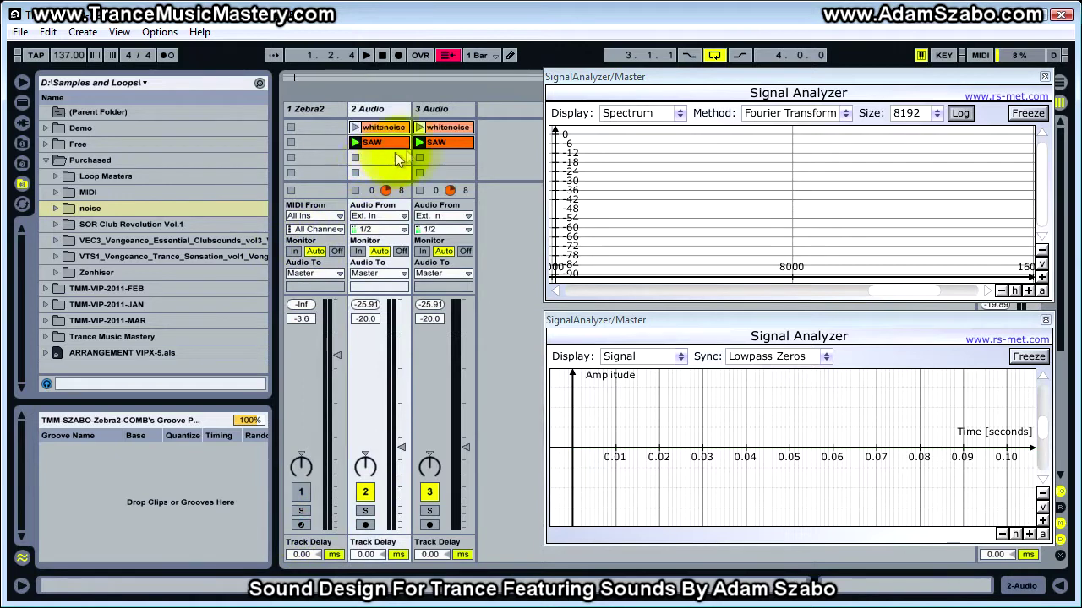
# Step: Stop the clips on the 2 Audio and 3 Audio tracks
pyautogui.click(381, 108)
pyautogui.click(435, 109)
pyautogui.click(372, 108)
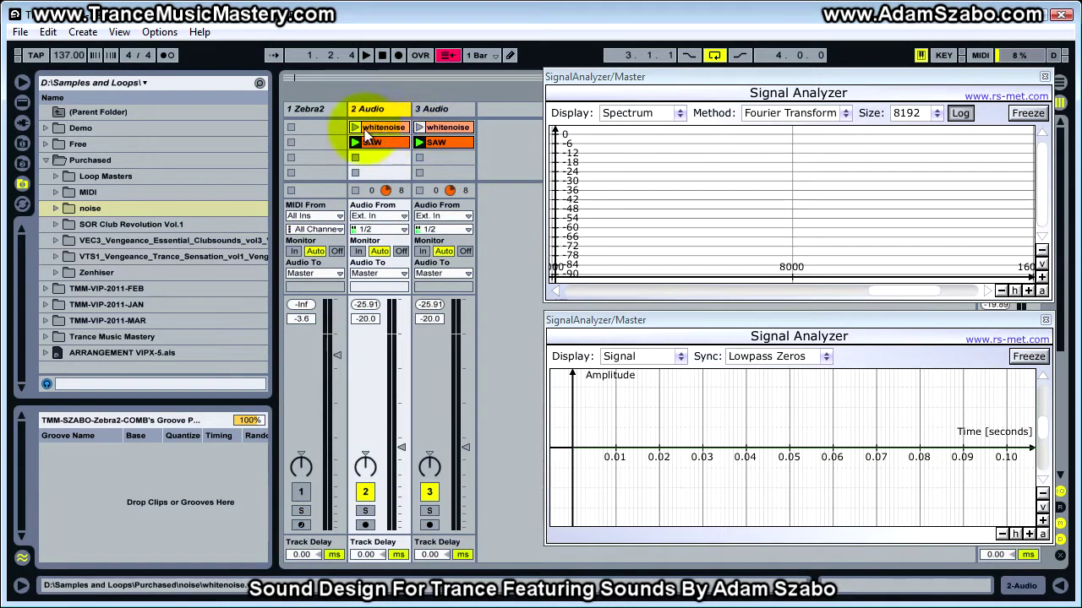
pyautogui.click(441, 108)
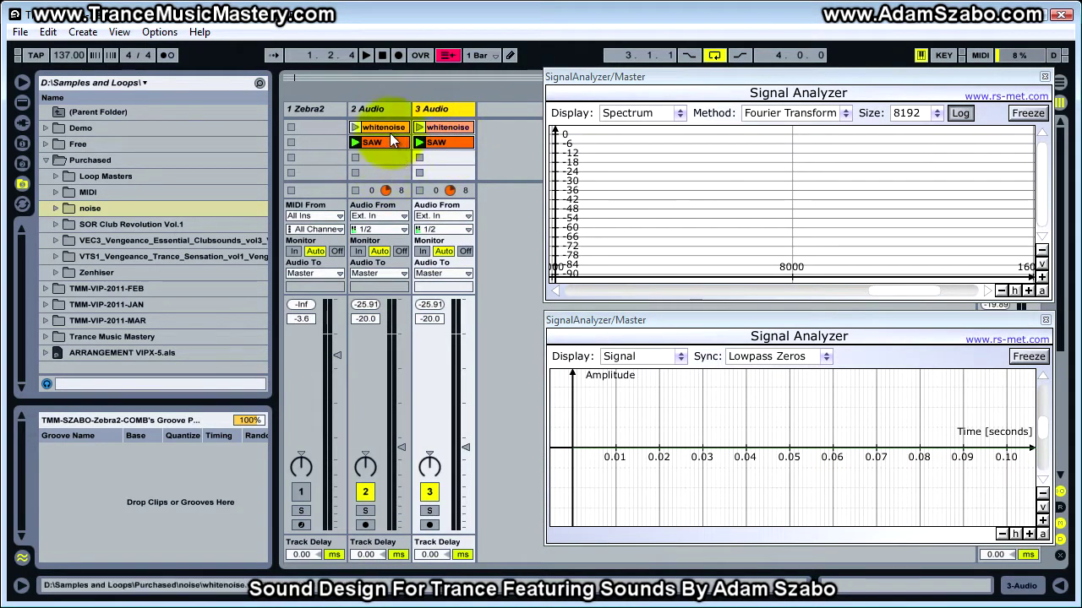
pyautogui.click(354, 126)
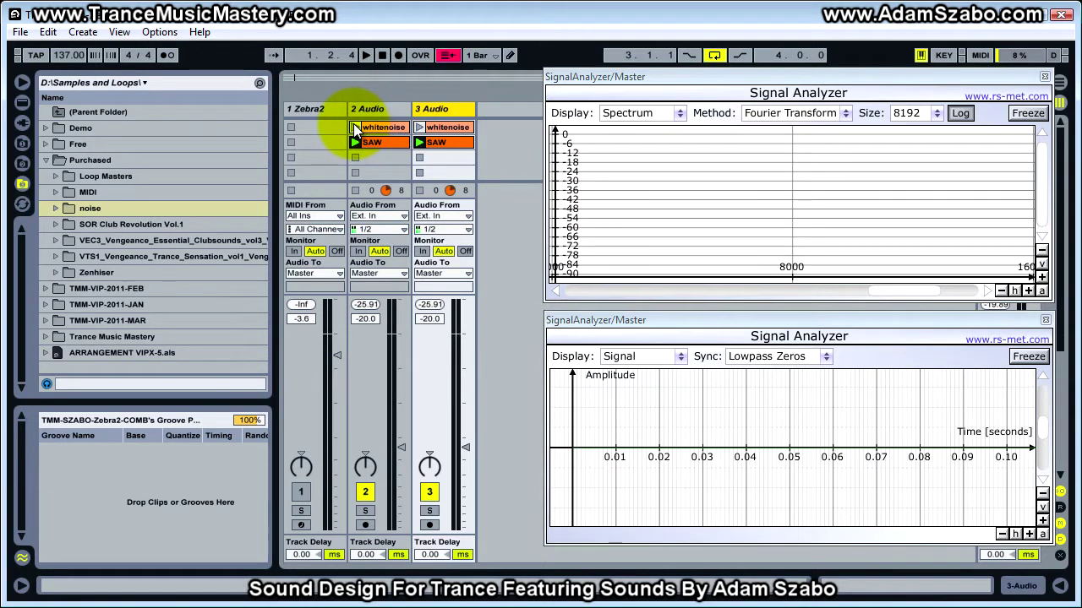
pyautogui.click(419, 190)
pyautogui.click(355, 190)
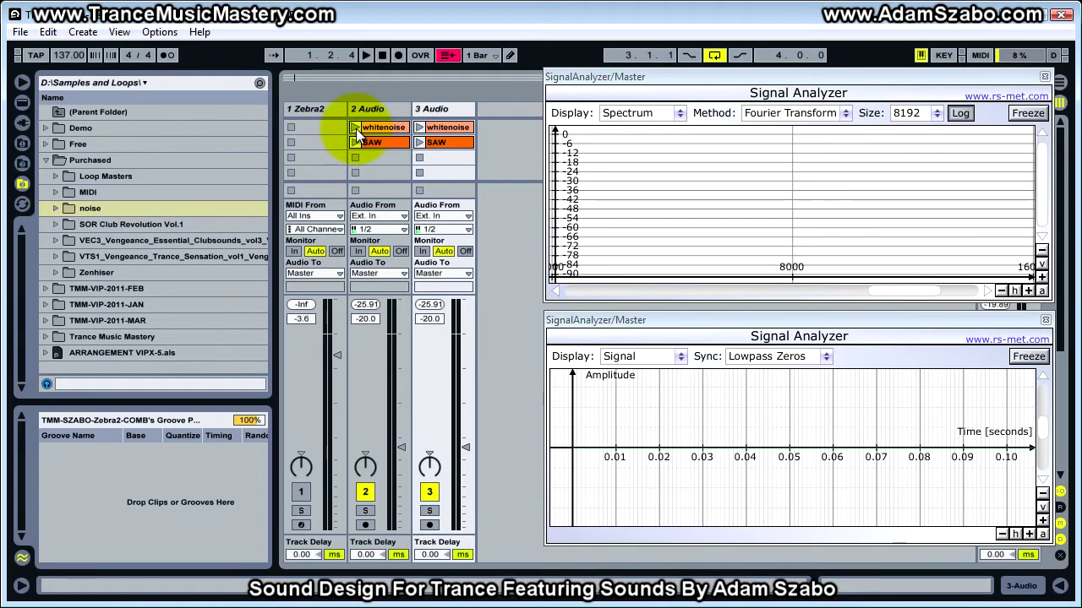
# Step: Play the whitenoise clip on 2 Audio alone, freeze both Signal Analyzer displays on it and stop playback
pyautogui.click(355, 129)
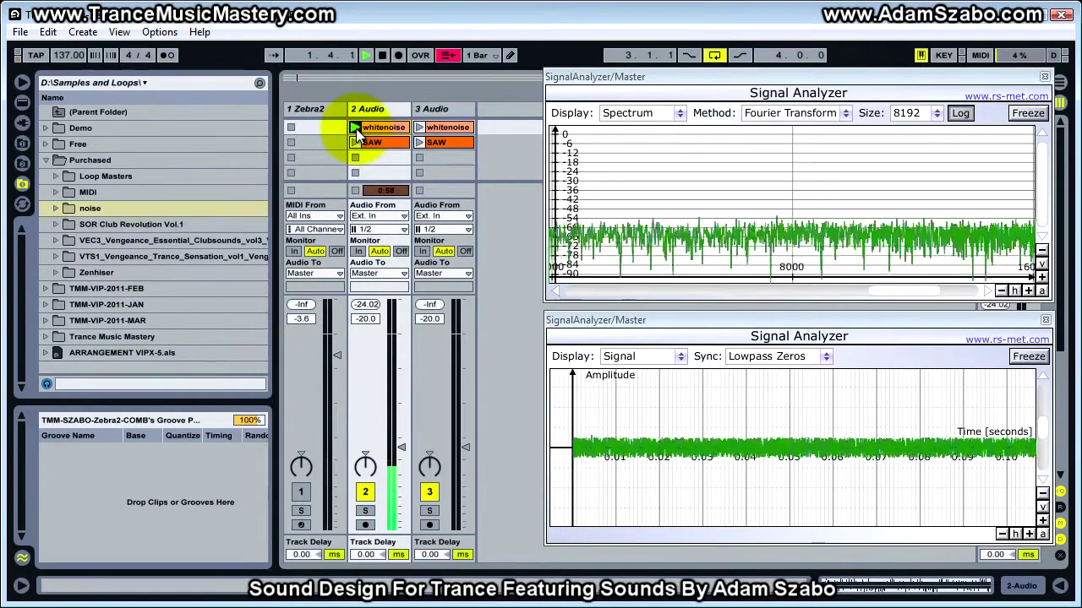
pyautogui.press('space')
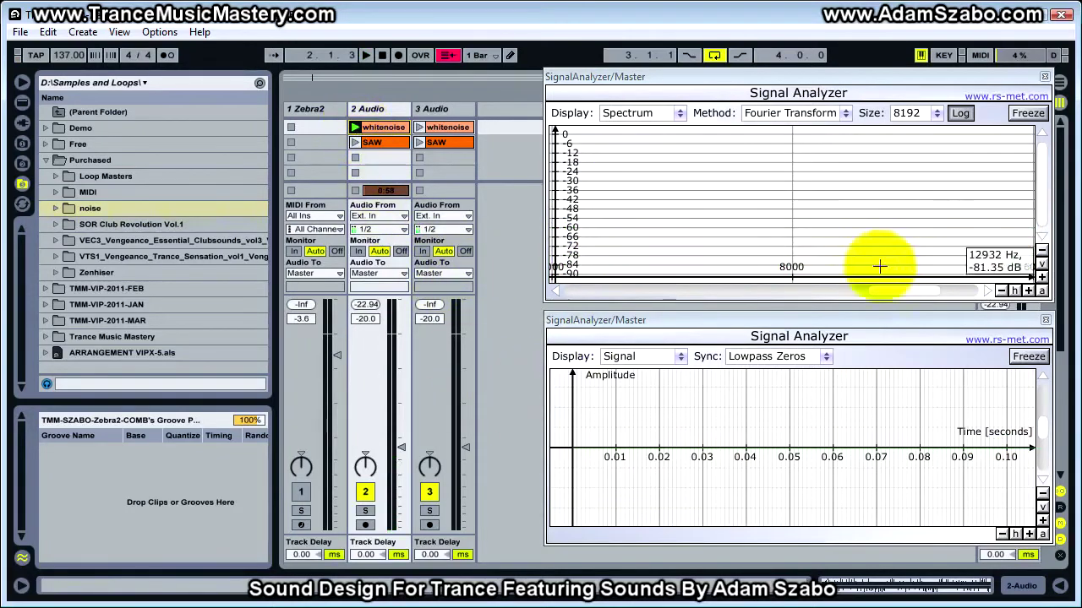
pyautogui.press('space')
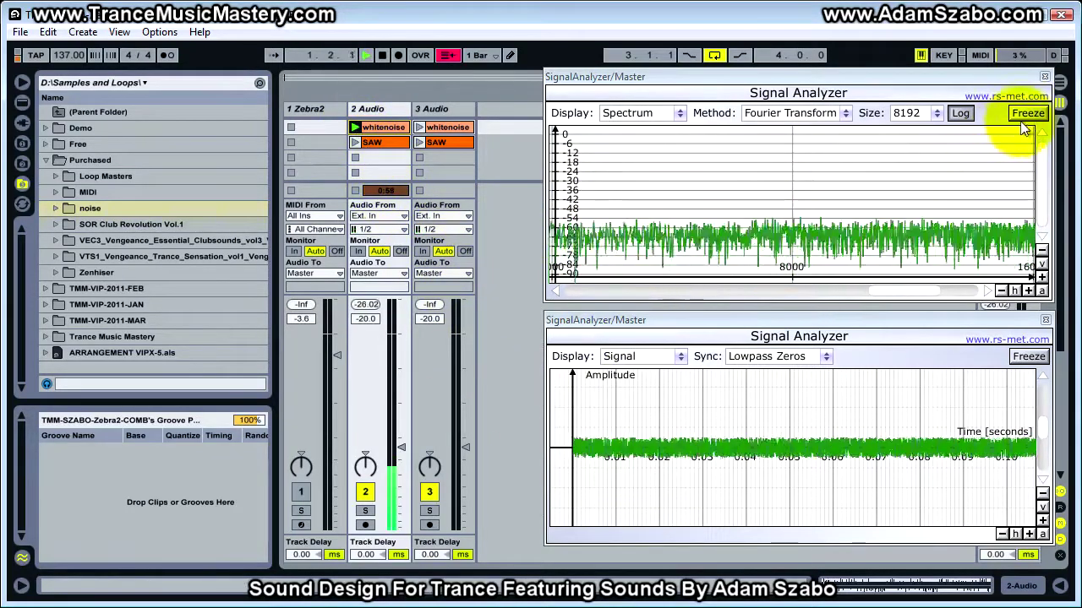
pyautogui.click(1027, 113)
pyautogui.click(1028, 355)
pyautogui.press('space')
pyautogui.moveTo(703, 216)
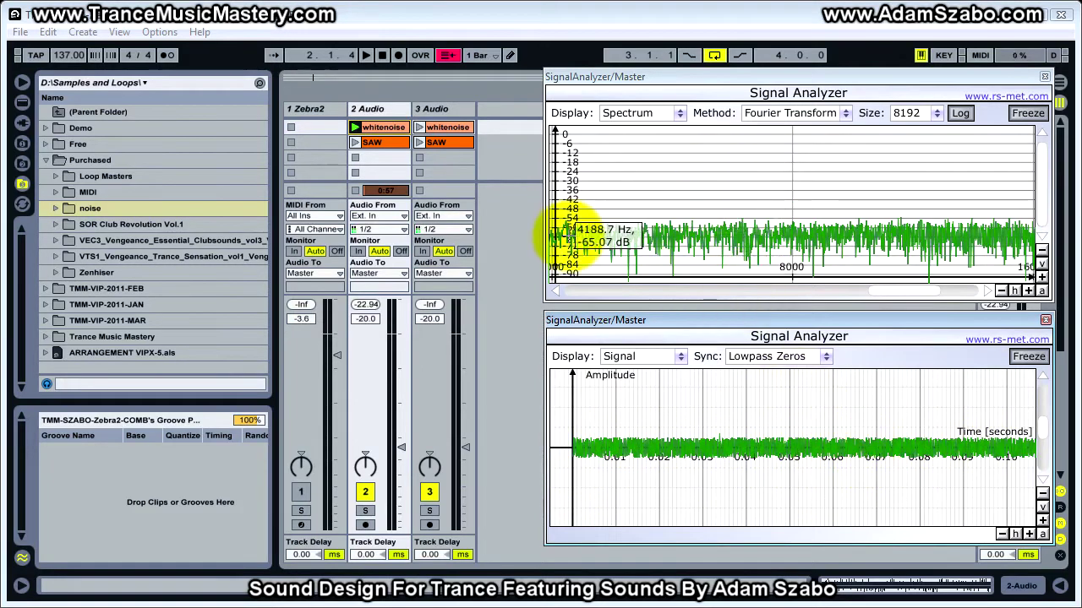
pyautogui.scroll(-5, 824, 249)
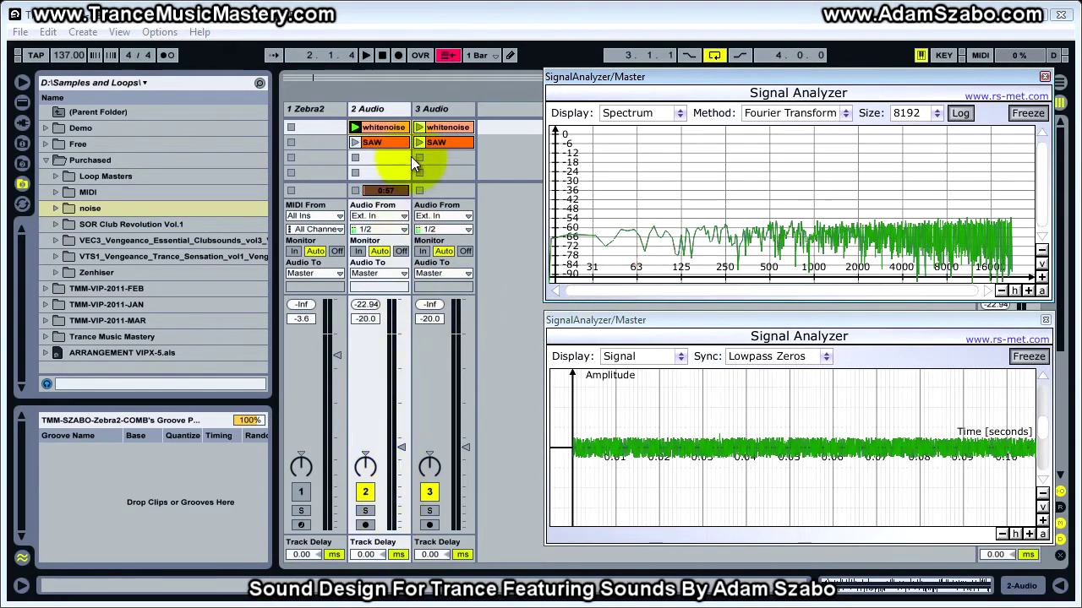
# Step: Play the whitenoise clip on 3 Audio together with 2 Audio, freeze both analyzers on the combined signal and stop playback
pyautogui.click(448, 125)
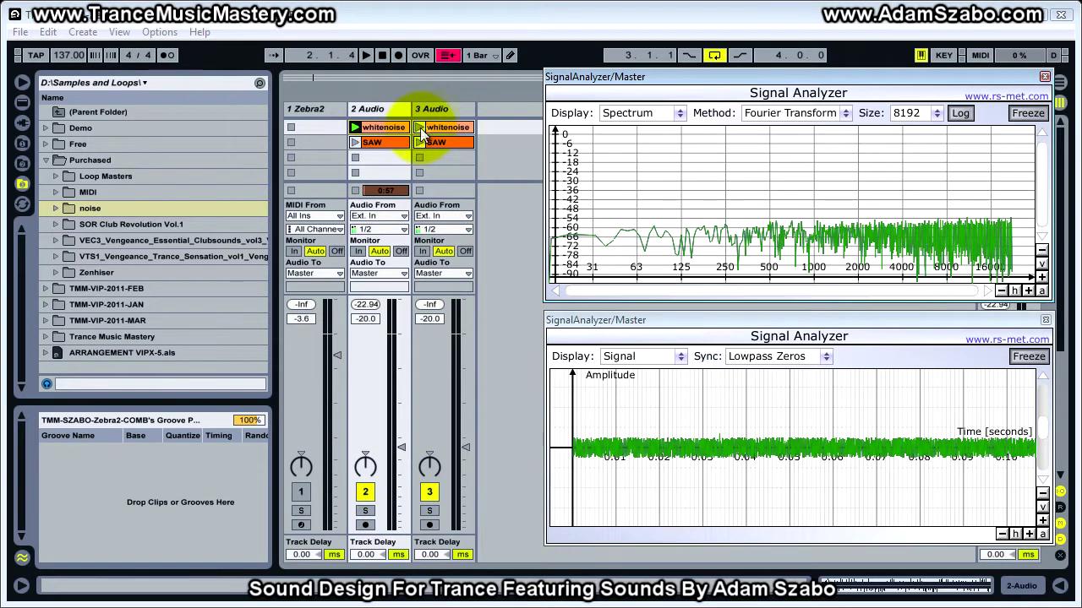
pyautogui.click(419, 127)
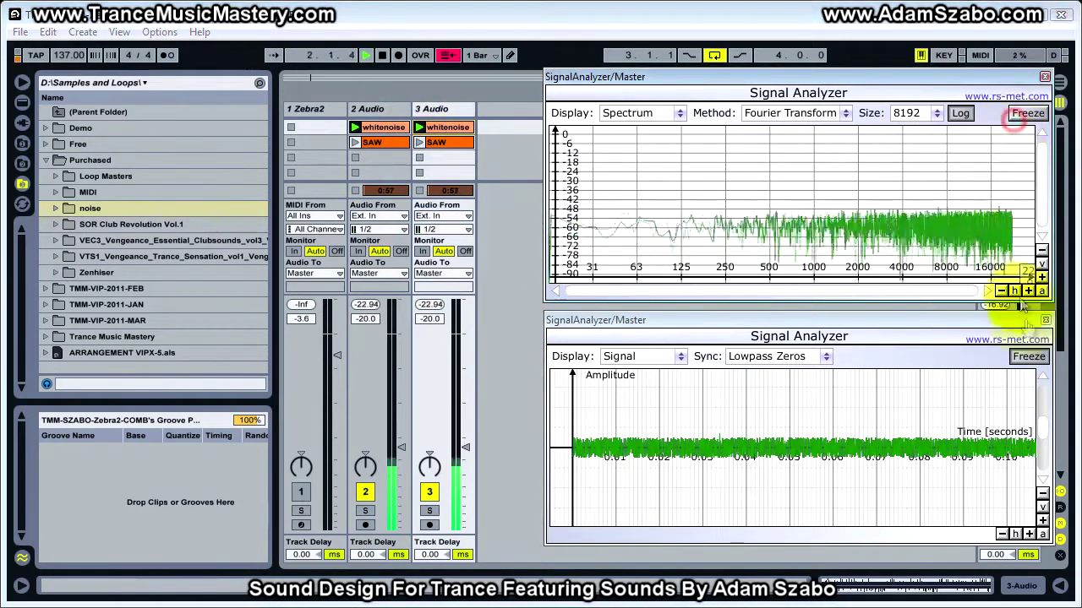
pyautogui.click(1029, 356)
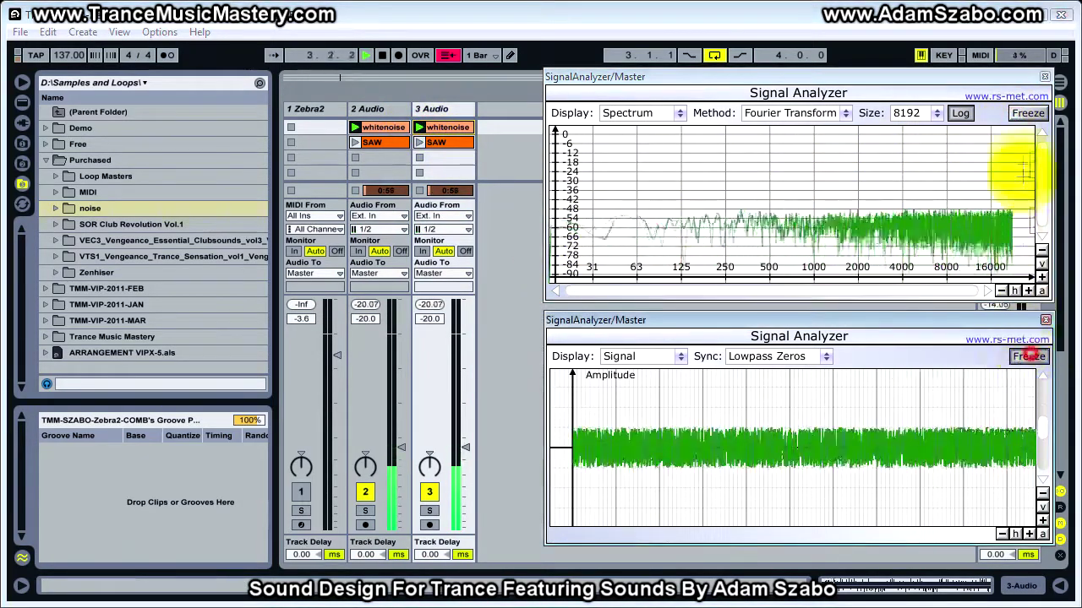
pyautogui.click(1029, 113)
pyautogui.press('space')
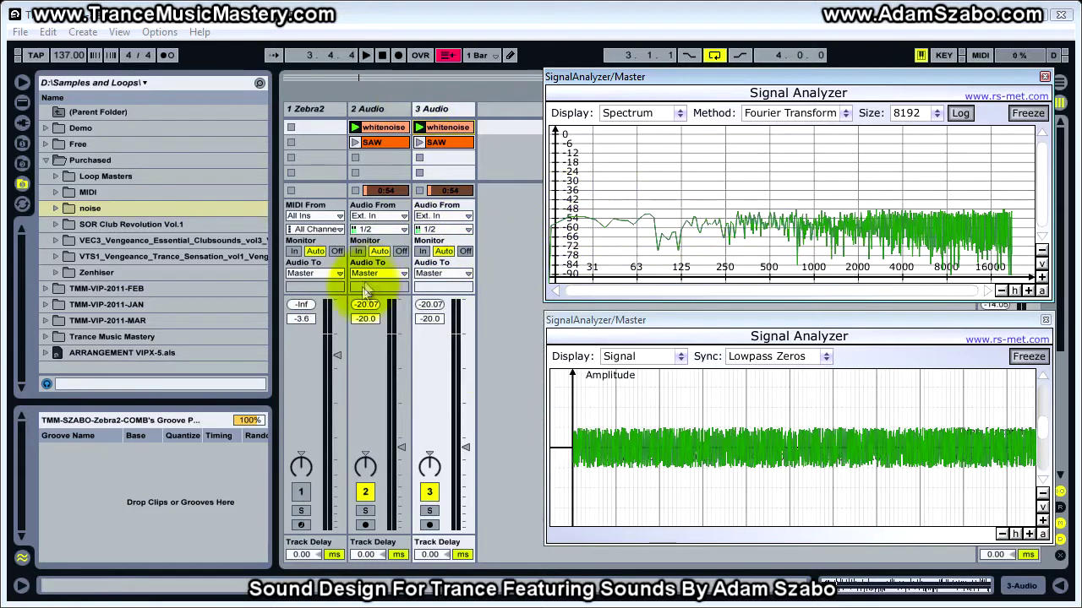
# Step: Unfreeze both the spectrum and the signal analyzer
pyautogui.click(430, 555)
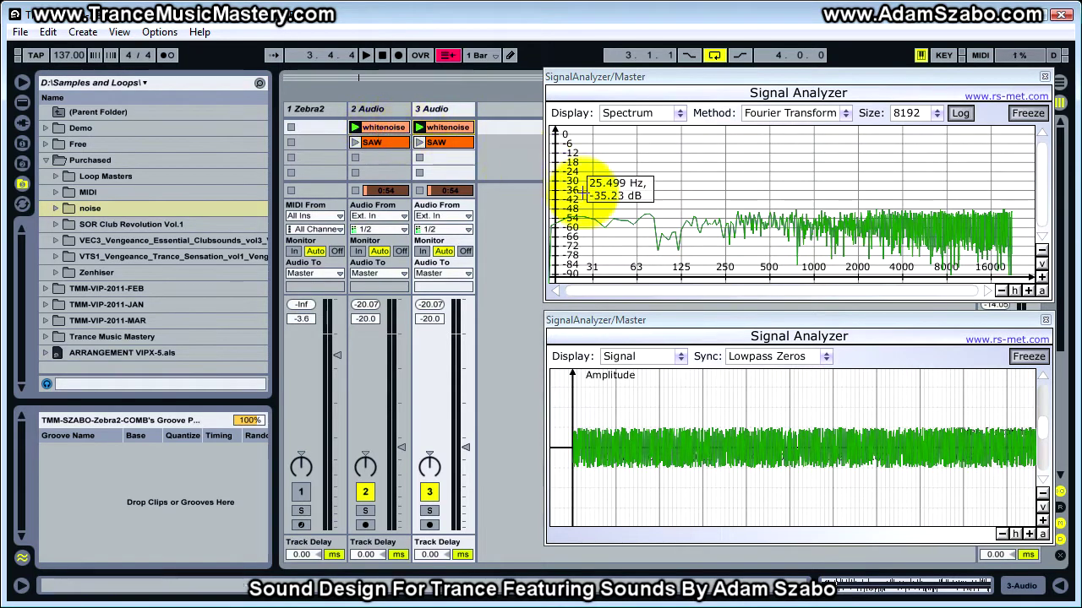
pyautogui.click(1029, 115)
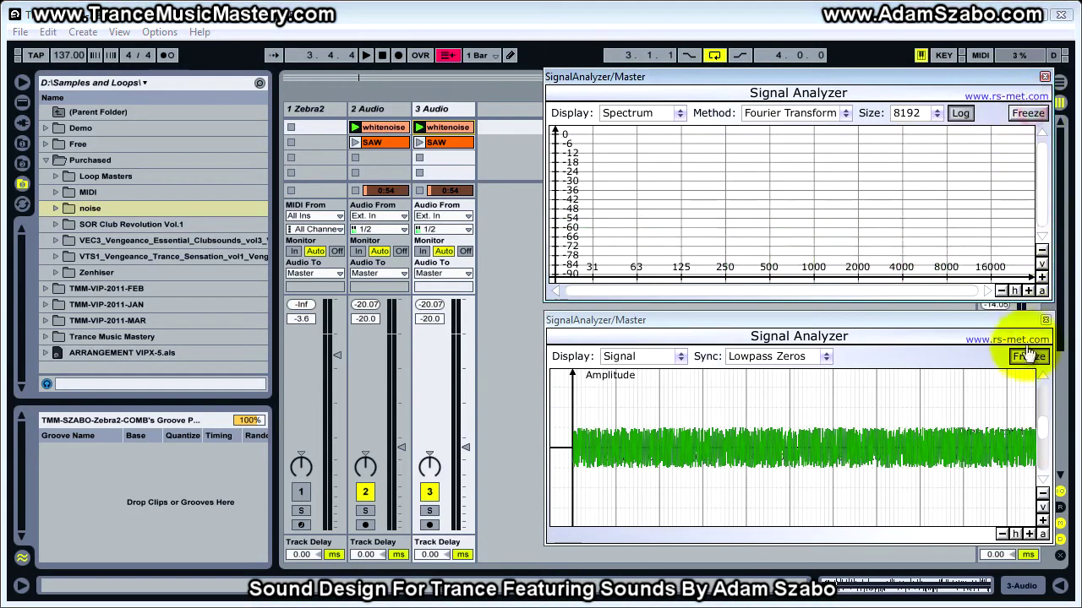
pyautogui.click(1028, 356)
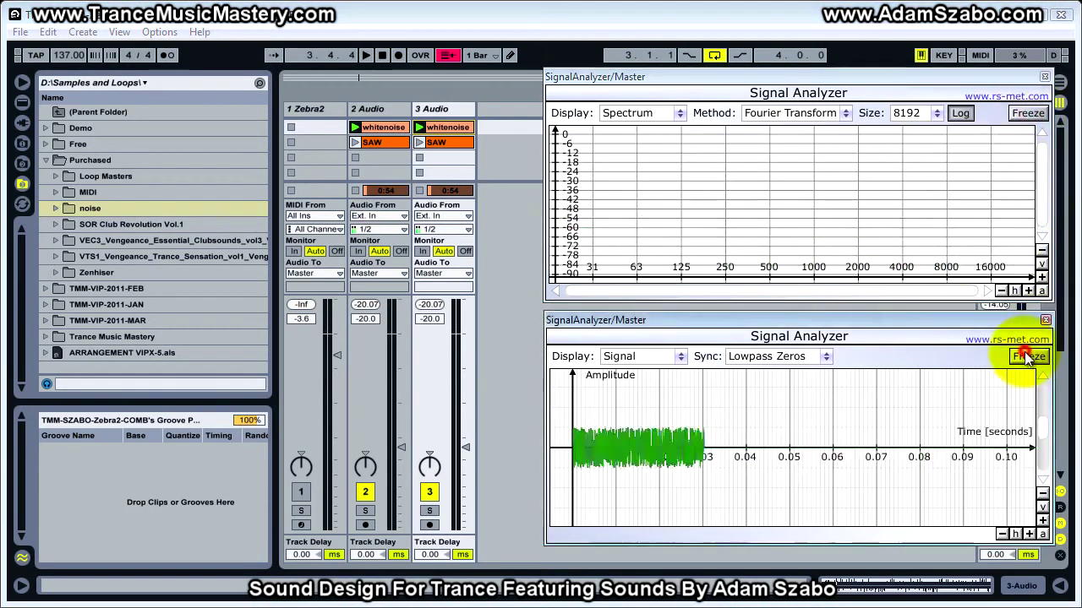
pyautogui.click(431, 555)
pyautogui.write('4')
pyautogui.press('Return')
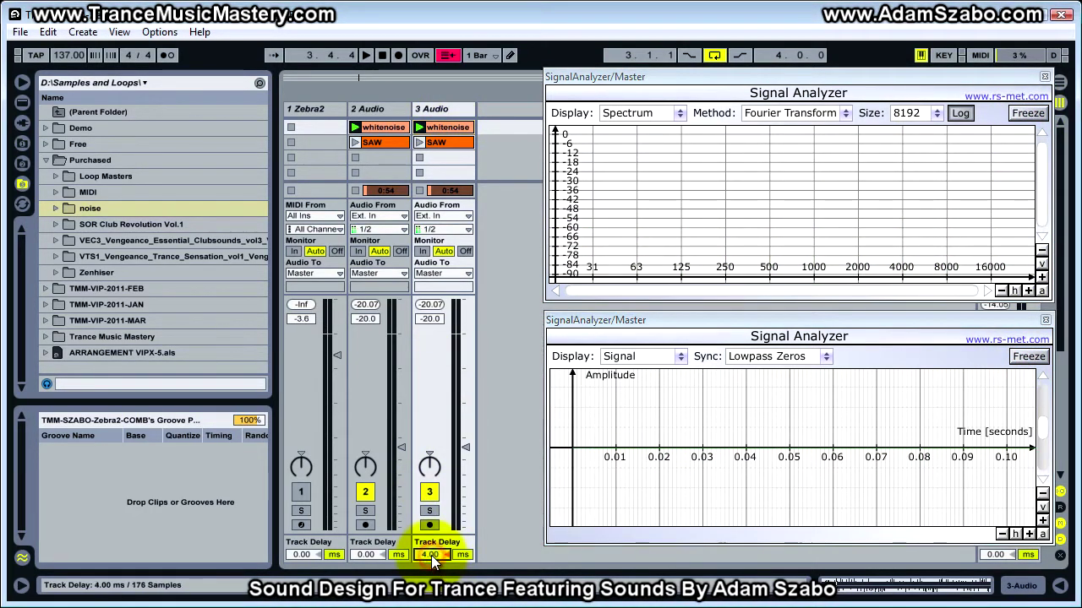
pyautogui.moveTo(431, 556); pyautogui.dragTo(431, 552)
# Step: Start playback and raise the Track Delay of 3 Audio in 1 ms steps up to 19 ms
pyautogui.press('space')
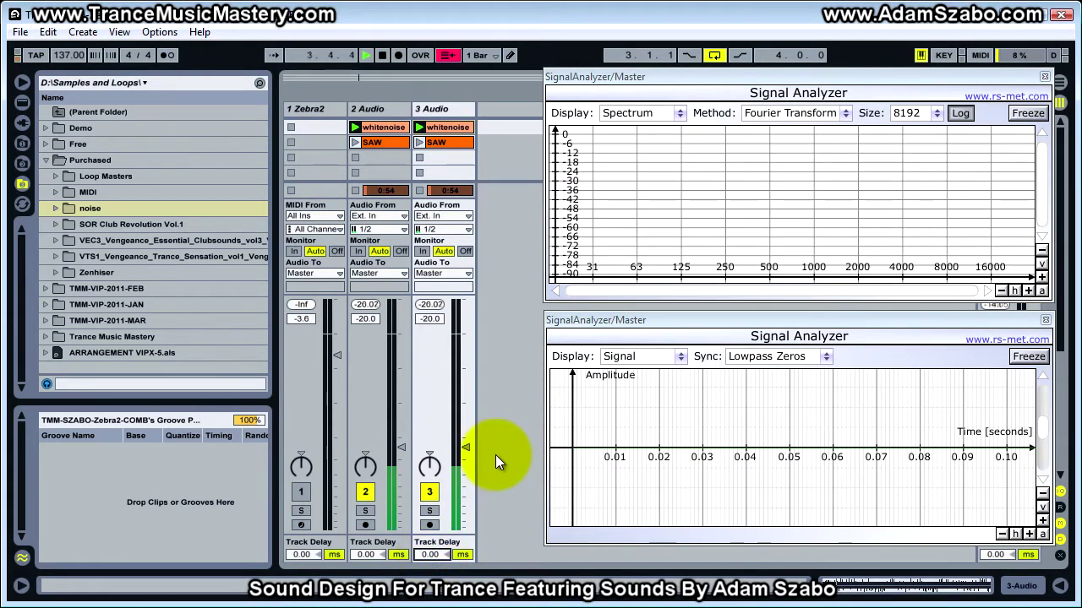
pyautogui.press('Up')
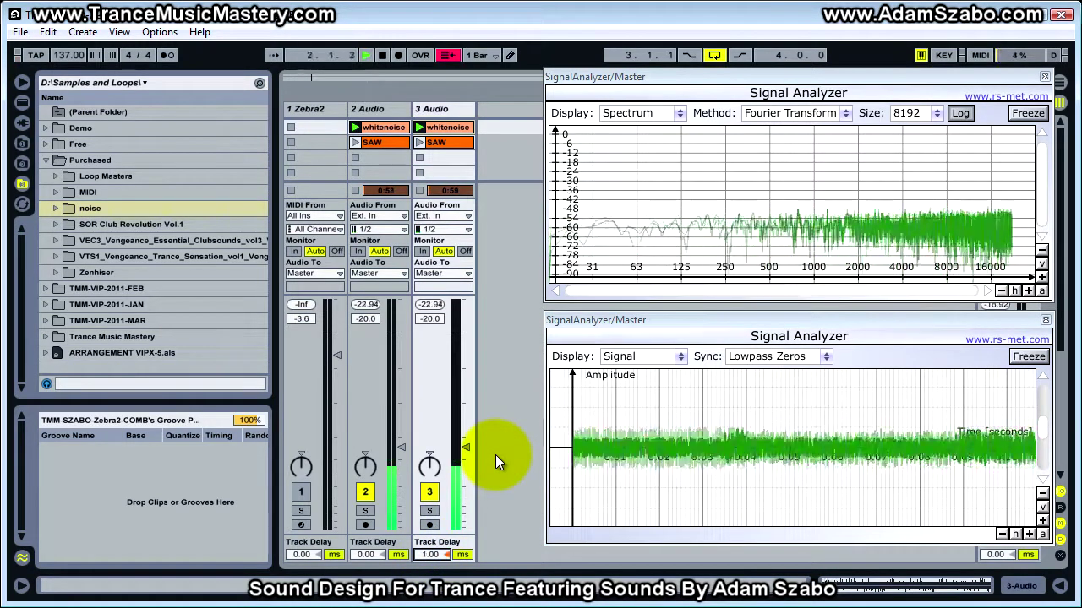
pyautogui.press('Up')
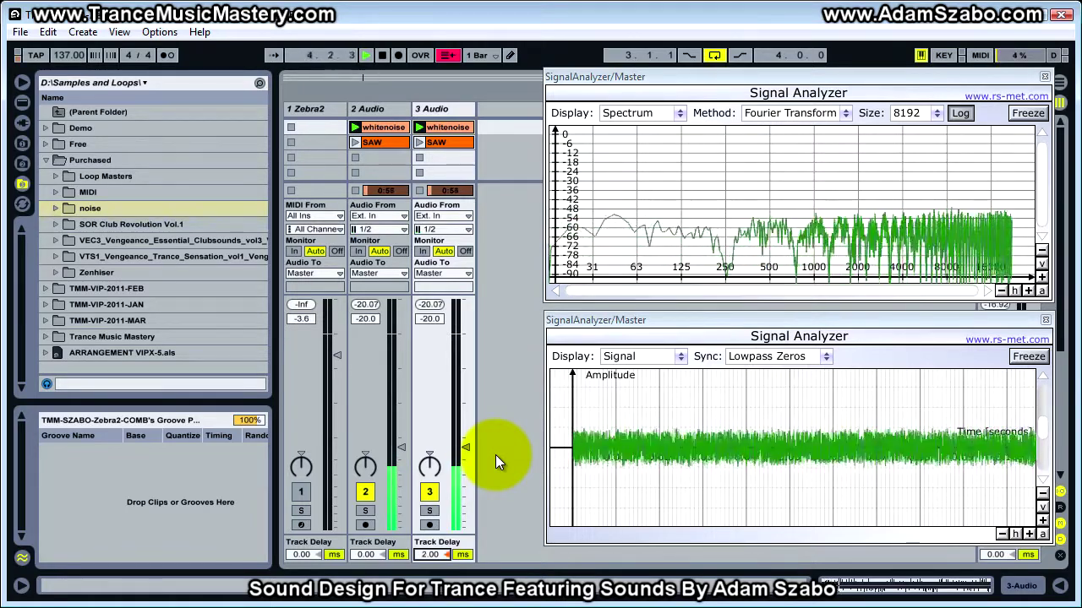
pyautogui.press('Up')
pyautogui.press('Up')
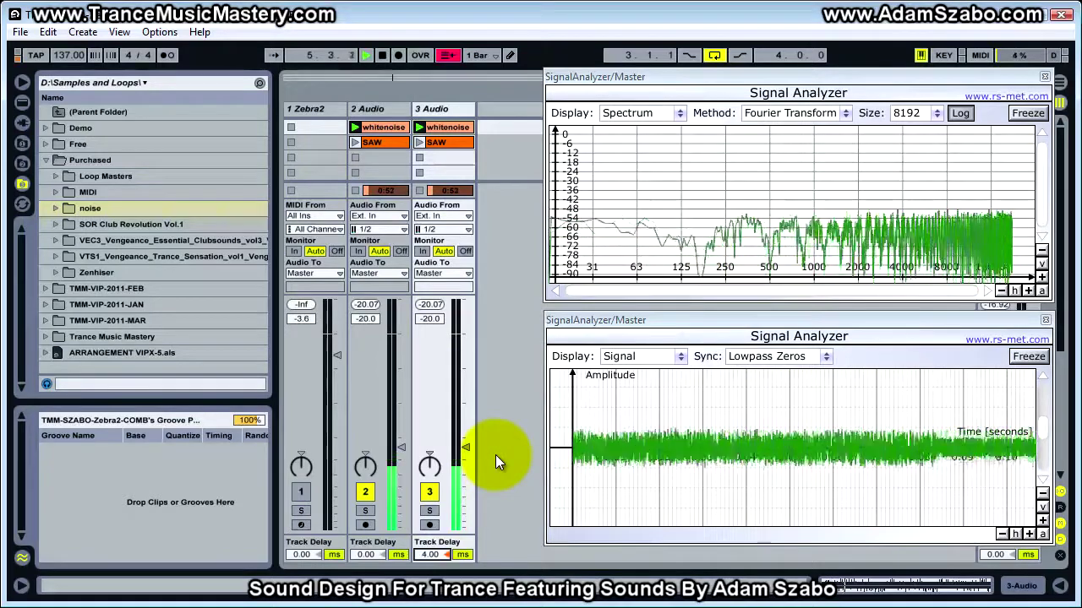
pyautogui.press('Up')
pyautogui.press('Up')
pyautogui.press('Up')
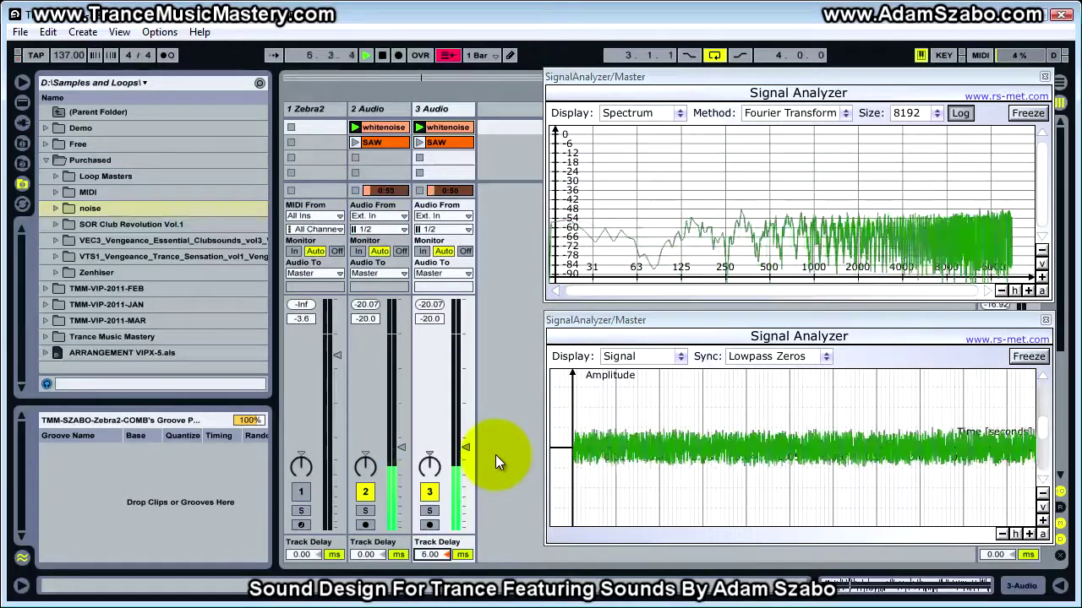
pyautogui.press('Up')
pyautogui.press('Up')
pyautogui.press('Up')
pyautogui.press('Up')
pyautogui.press('Up')
pyautogui.press('Up')
pyautogui.press('Up')
pyautogui.press('Up')
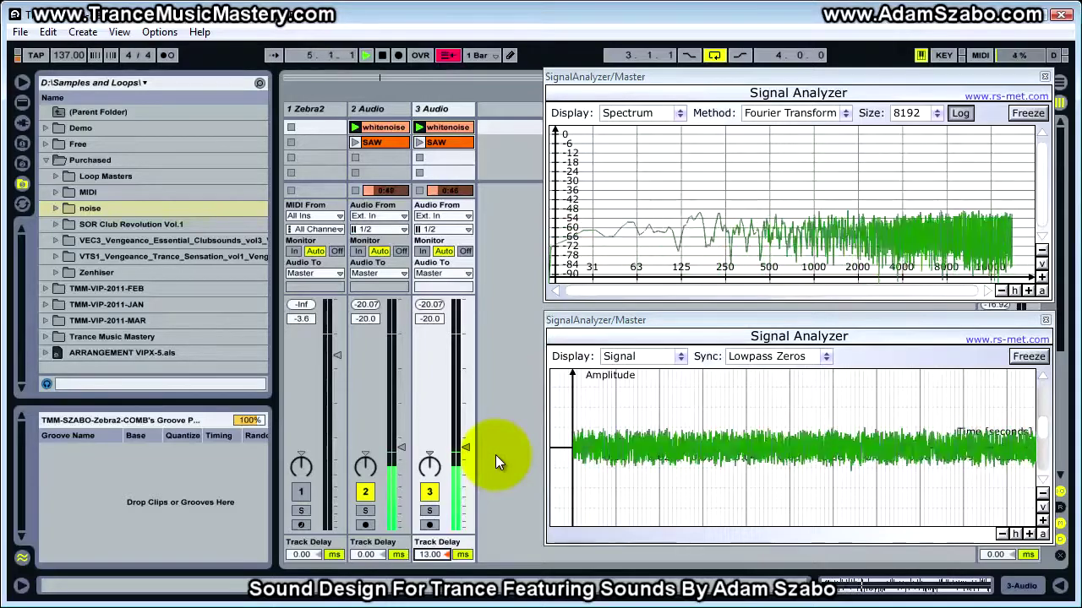
pyautogui.press('Up')
pyautogui.press('Up')
pyautogui.press('Up')
pyautogui.press('Up')
pyautogui.press('Up')
pyautogui.press('Up')
pyautogui.press('Up')
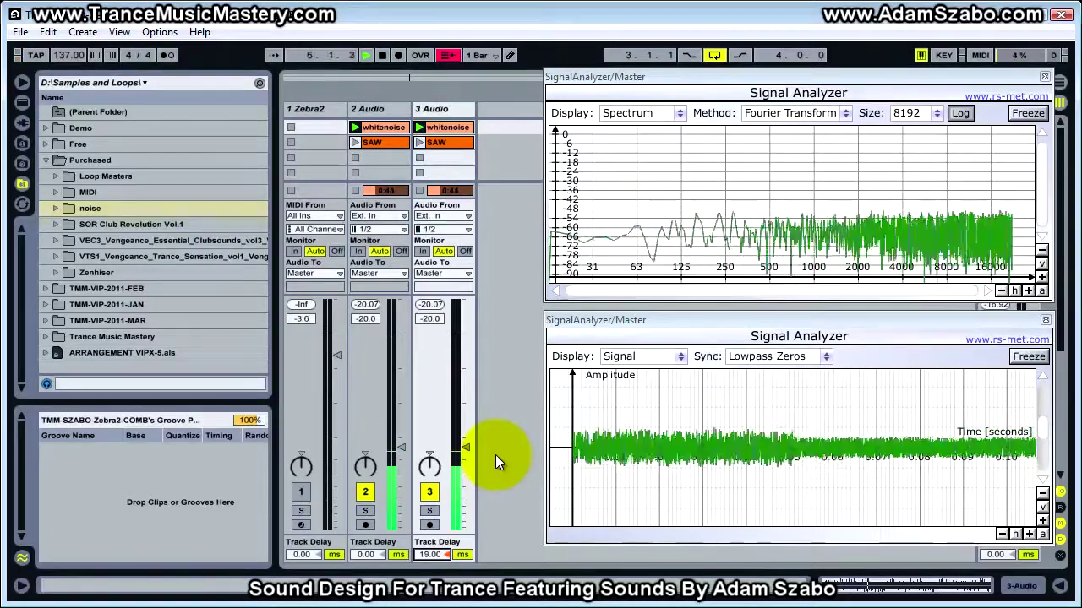
# Step: Lower the Track Delay of 3 Audio to 1 ms while both noise clips keep playing
pyautogui.press('Down')
pyautogui.press('Down')
pyautogui.press('Down')
pyautogui.press('Down')
pyautogui.press('Down')
pyautogui.press('Down')
pyautogui.press('Down')
pyautogui.press('Down')
pyautogui.press('Down')
pyautogui.press('Down')
pyautogui.press('Down')
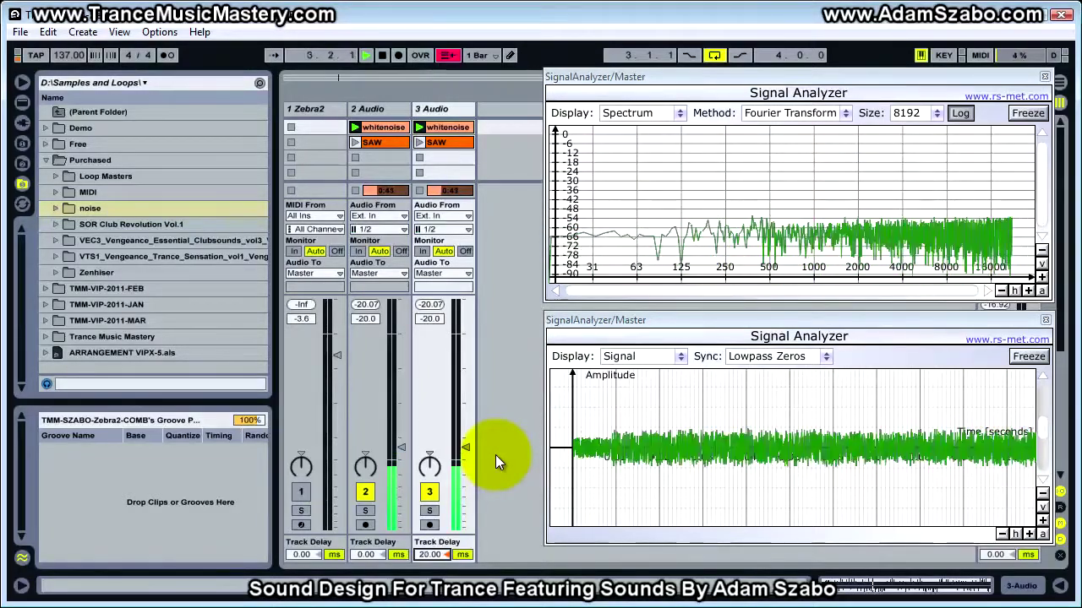
pyautogui.press('Down')
pyautogui.press('Down')
pyautogui.press('Down')
pyautogui.press('Down')
pyautogui.press('Down')
pyautogui.press('Down')
pyautogui.press('Down')
pyautogui.press('Down')
pyautogui.press('Down')
pyautogui.press('Down')
pyautogui.press('Down')
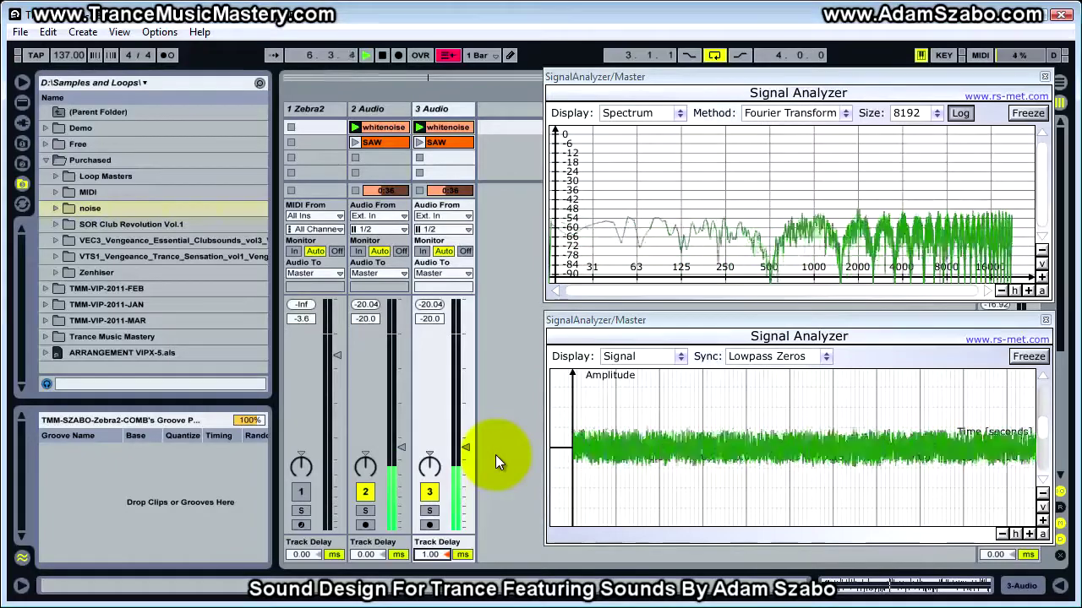
# Step: Freeze both analyzers on the noise signal with the 1 ms delay and stop playback
pyautogui.click(1031, 112)
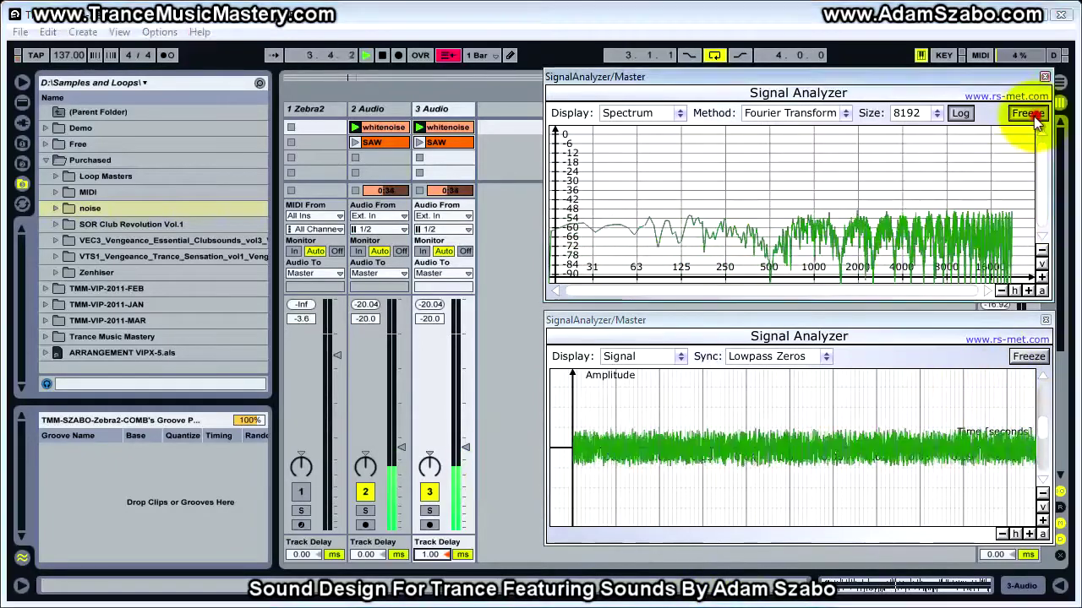
pyautogui.click(1029, 356)
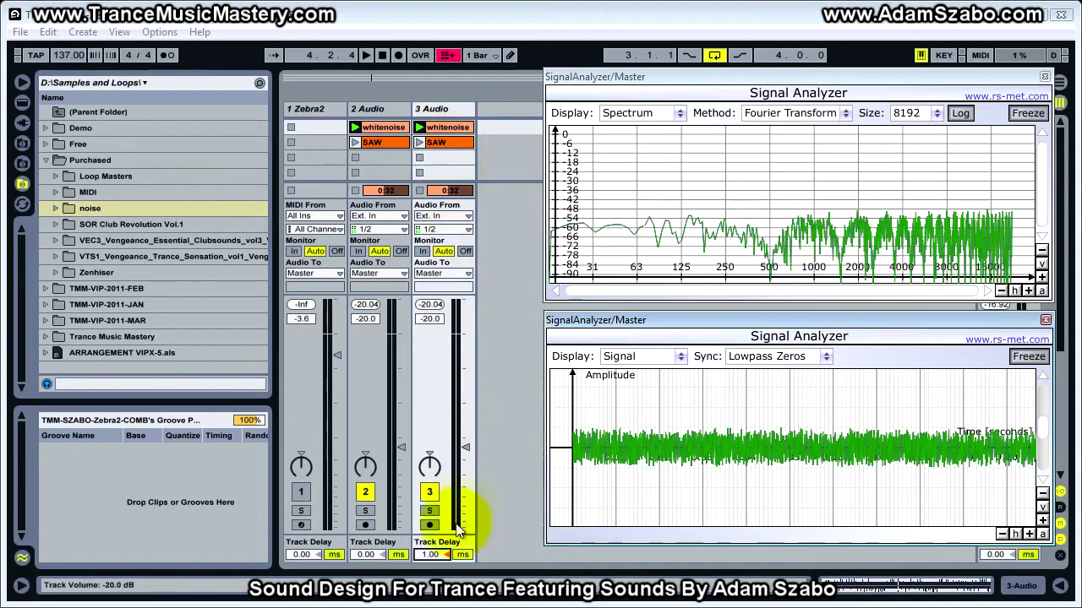
# Step: Examine the comb-filter notches in the frozen white noise spectrum up close, from the mid range to the highest frequencies
pyautogui.click(438, 130)
pyautogui.click(378, 128)
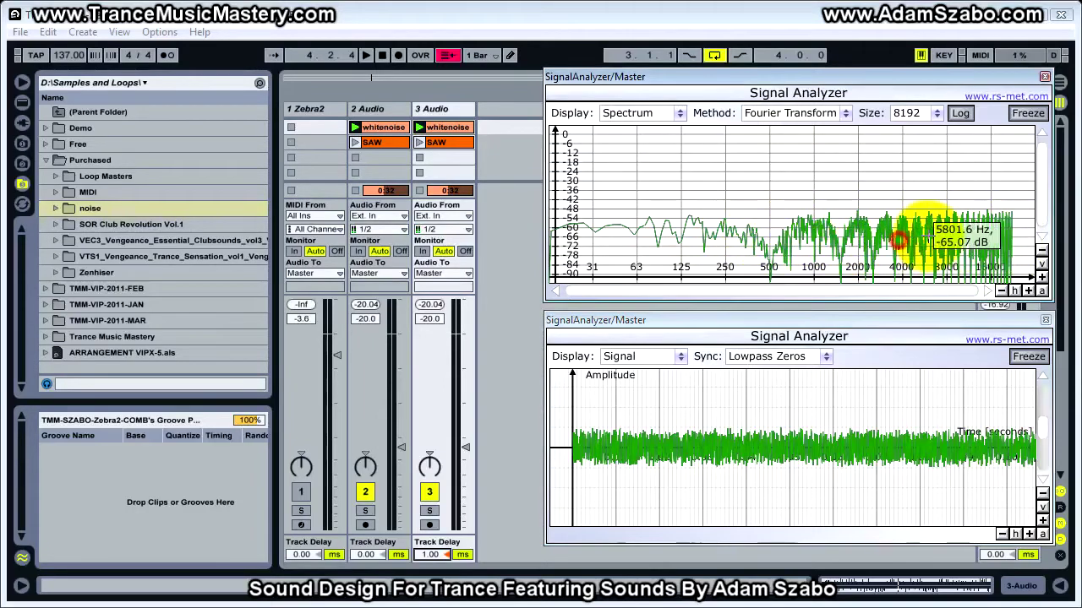
pyautogui.scroll(2, 921, 225)
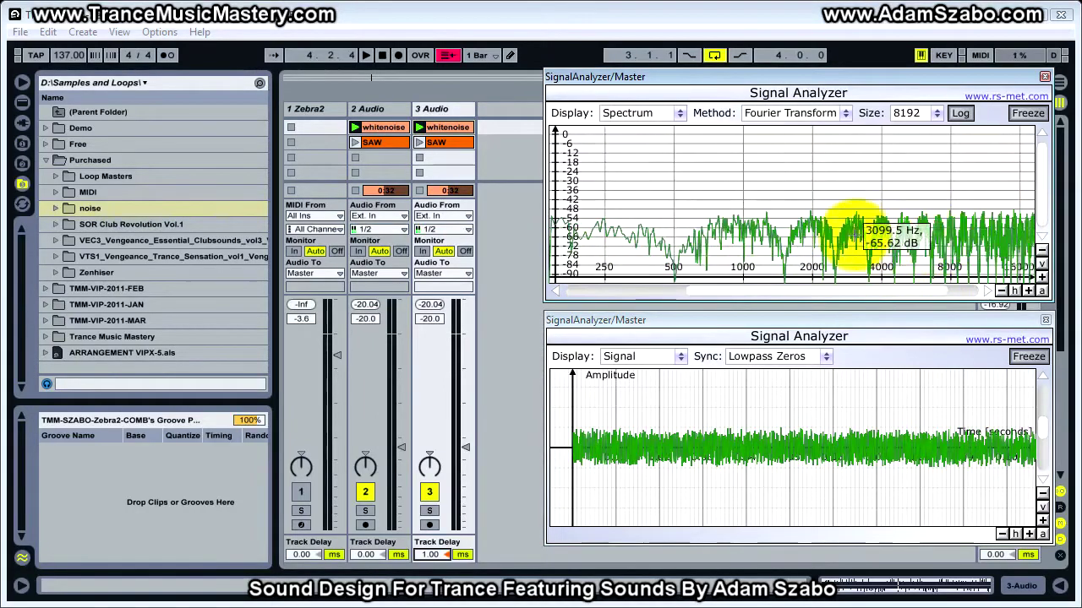
pyautogui.scroll(2, 845, 228)
pyautogui.moveTo(821, 289); pyautogui.dragTo(913, 293)
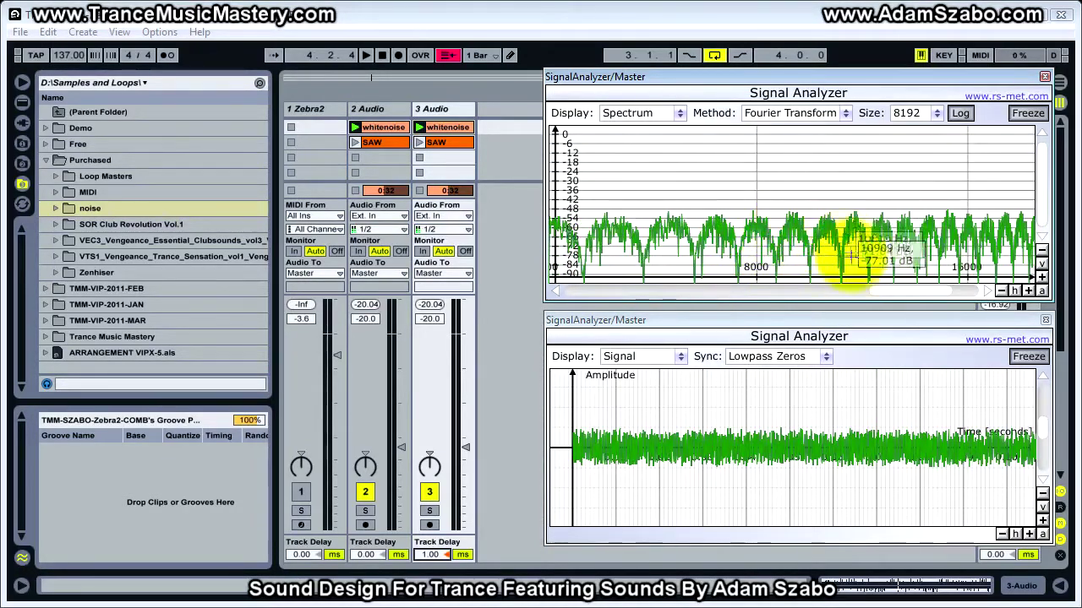
pyautogui.scroll(2, 913, 239)
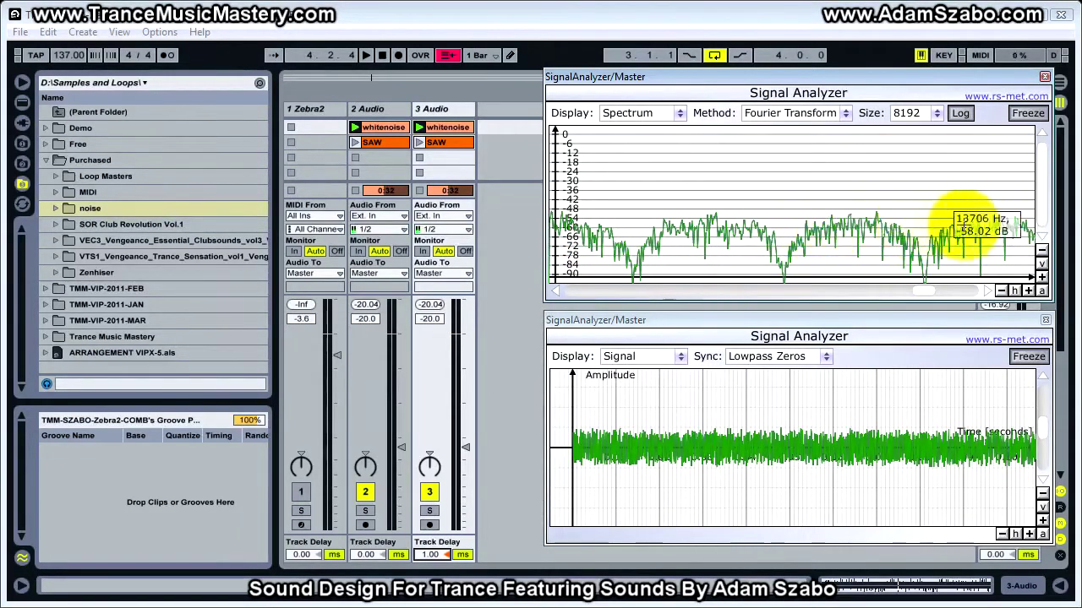
pyautogui.scroll(-2, 929, 219)
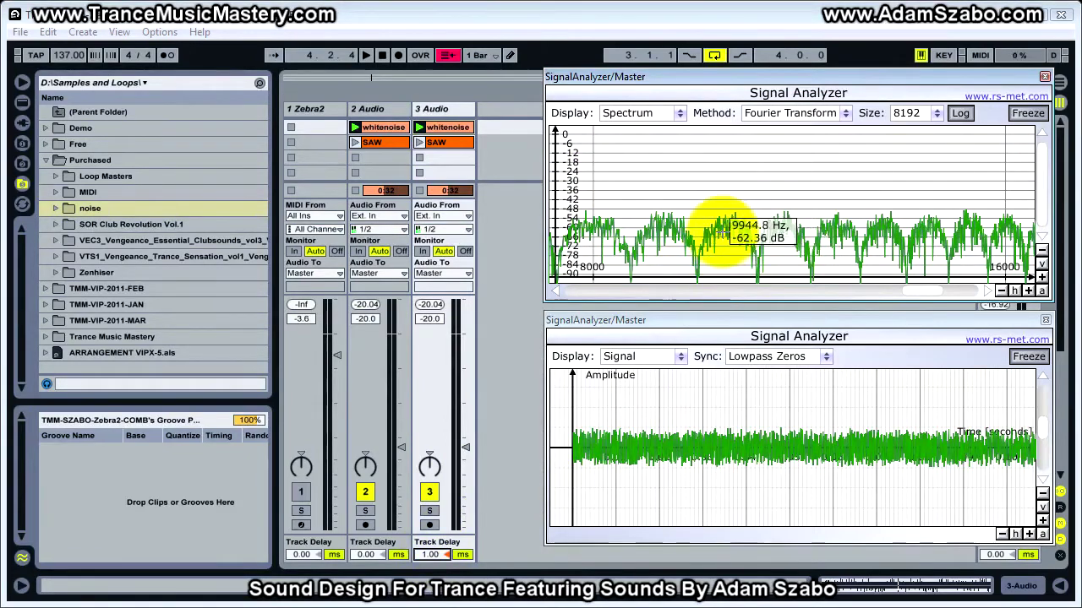
pyautogui.scroll(-3, 734, 226)
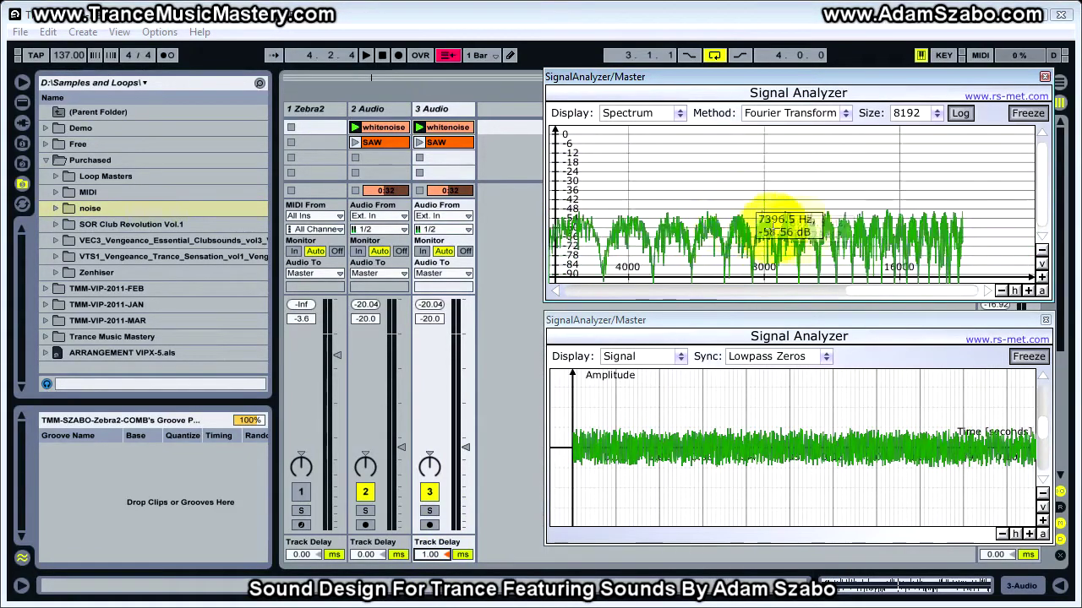
pyautogui.scroll(-5, 752, 229)
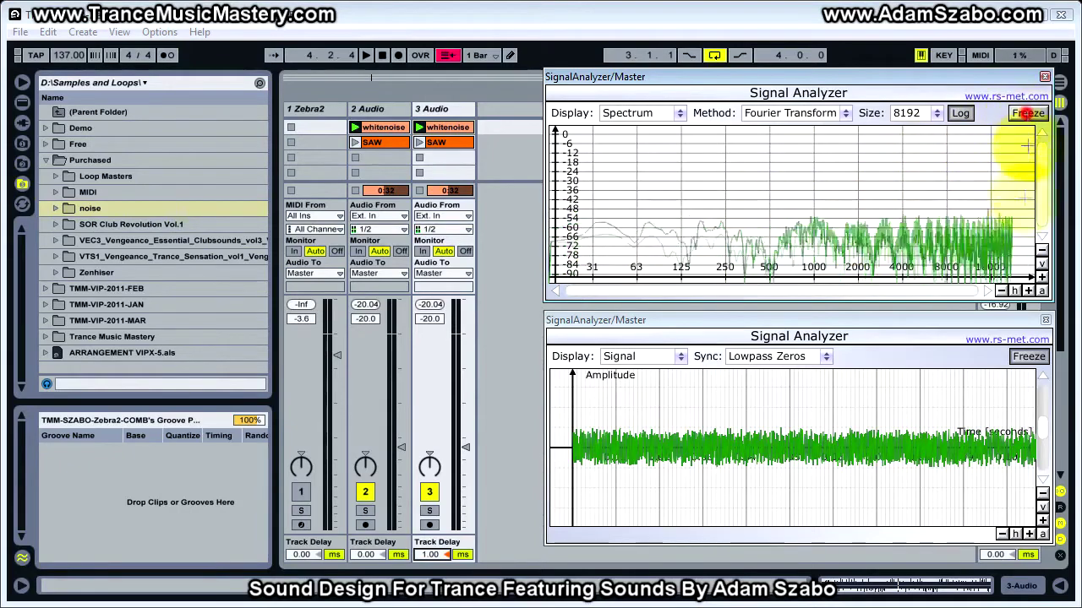
# Step: Capture the noise spectrum with the Track Delay of 3 Audio set to 2 ms and inspect its notches up close
pyautogui.click(1026, 113)
pyautogui.moveTo(431, 554); pyautogui.dragTo(425, 578)
pyautogui.click(1027, 113)
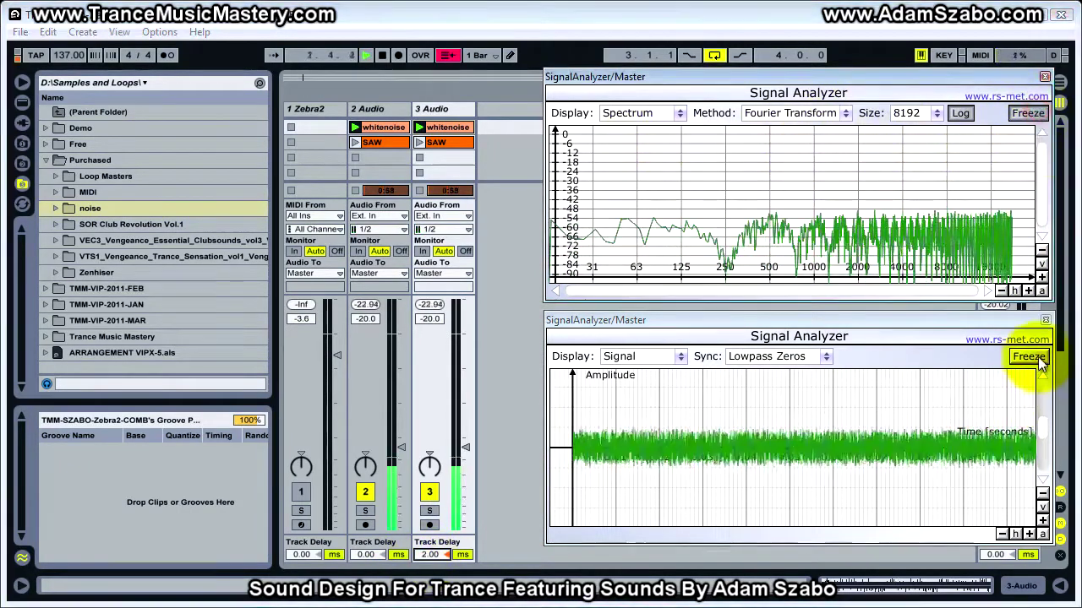
pyautogui.scroll(5, 874, 233)
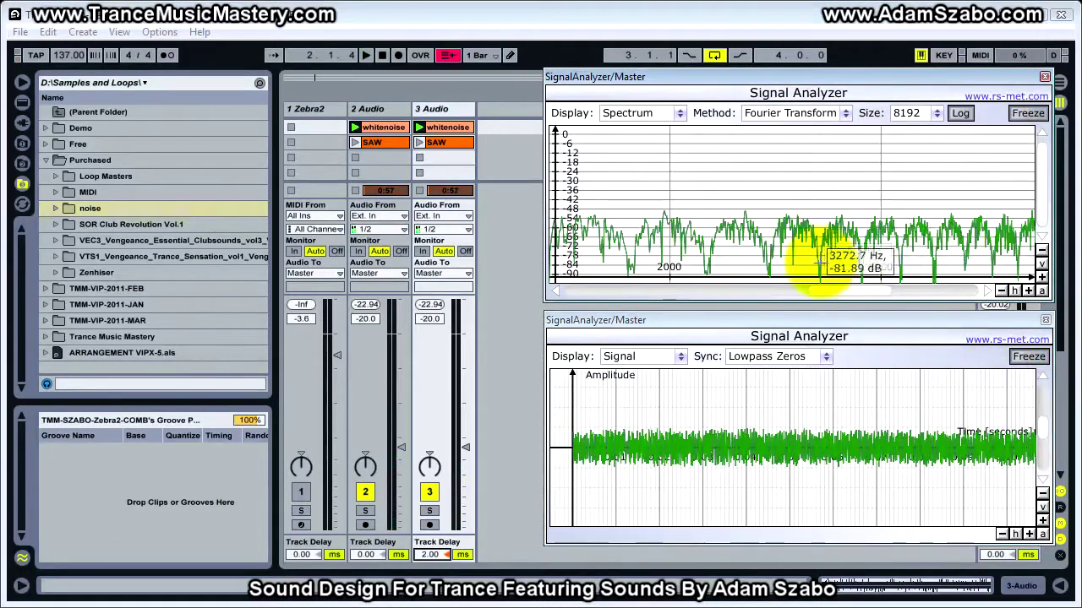
pyautogui.scroll(-5, 833, 238)
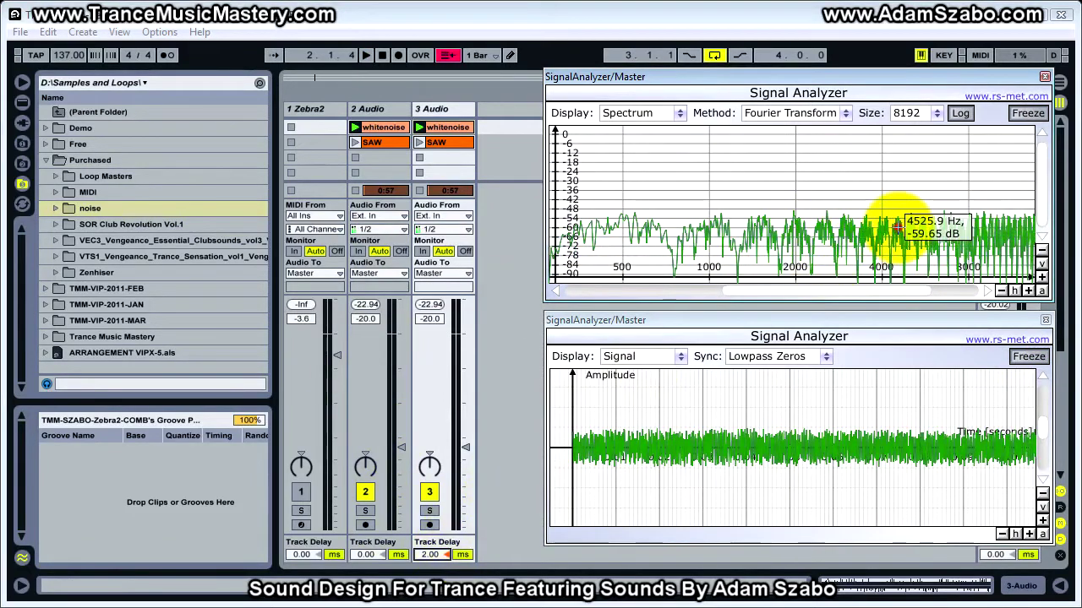
pyautogui.scroll(5, 898, 227)
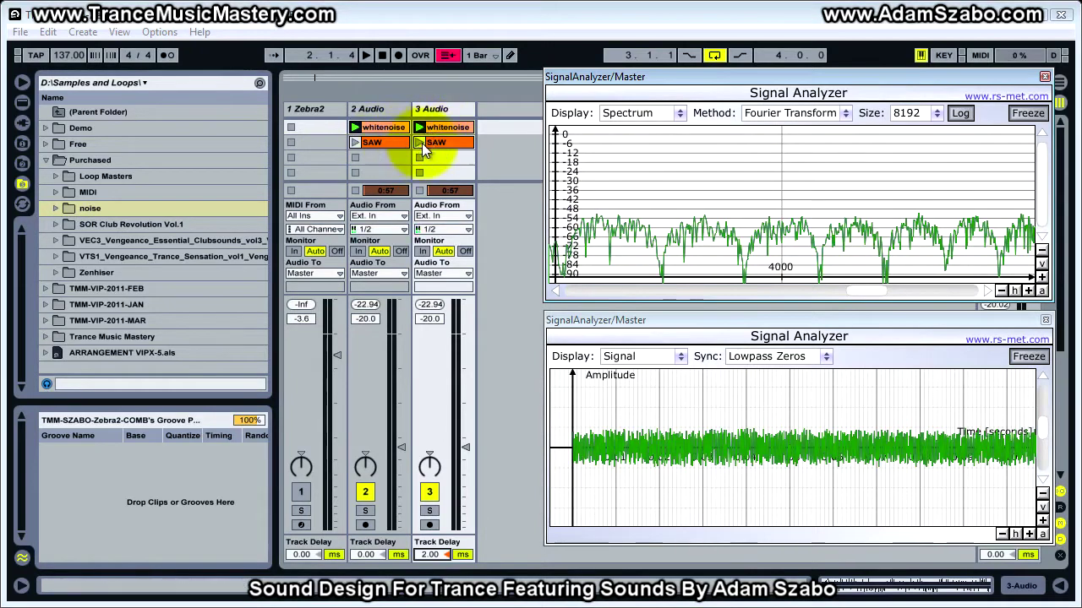
pyautogui.moveTo(750, 267); pyautogui.dragTo(811, 244)
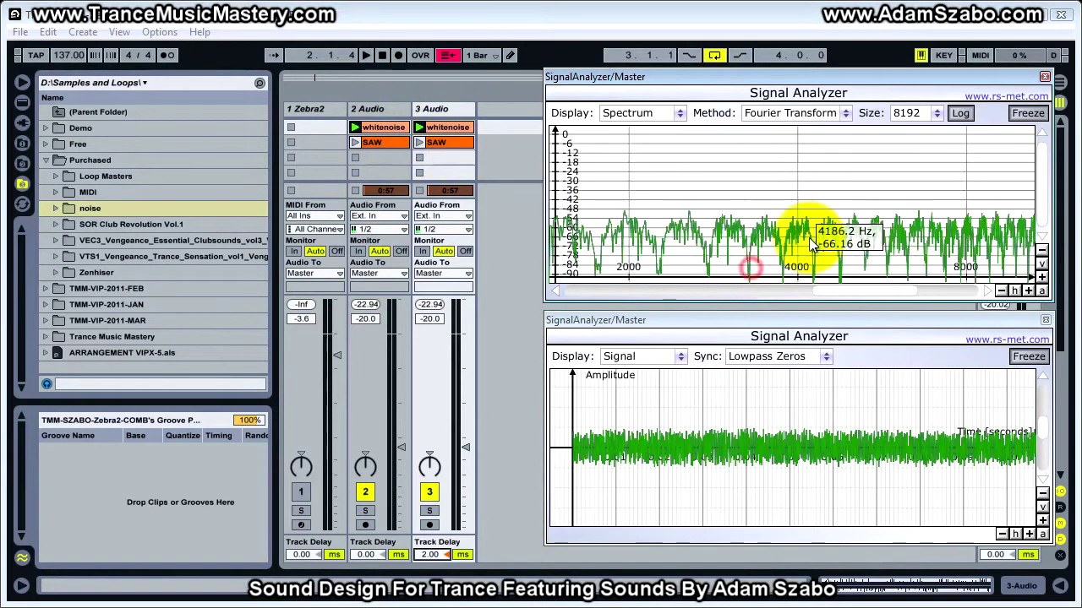
# Step: Launch the SAW clips on 2 Audio and 3 Audio with 0 ms Track Delay and unfreeze both analyzers
pyautogui.click(419, 172)
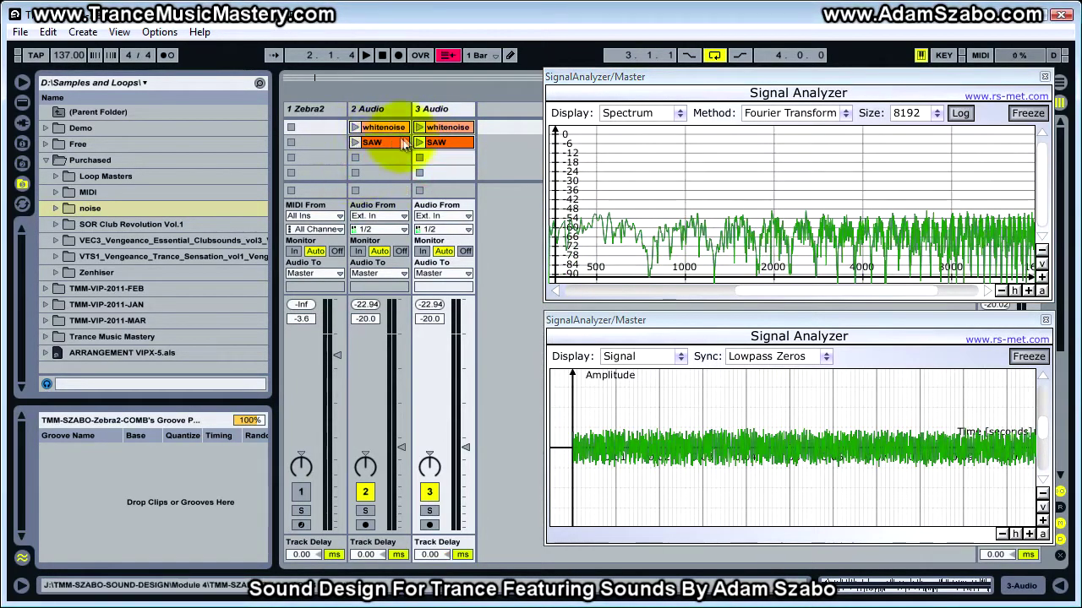
pyautogui.click(352, 143)
pyautogui.click(420, 142)
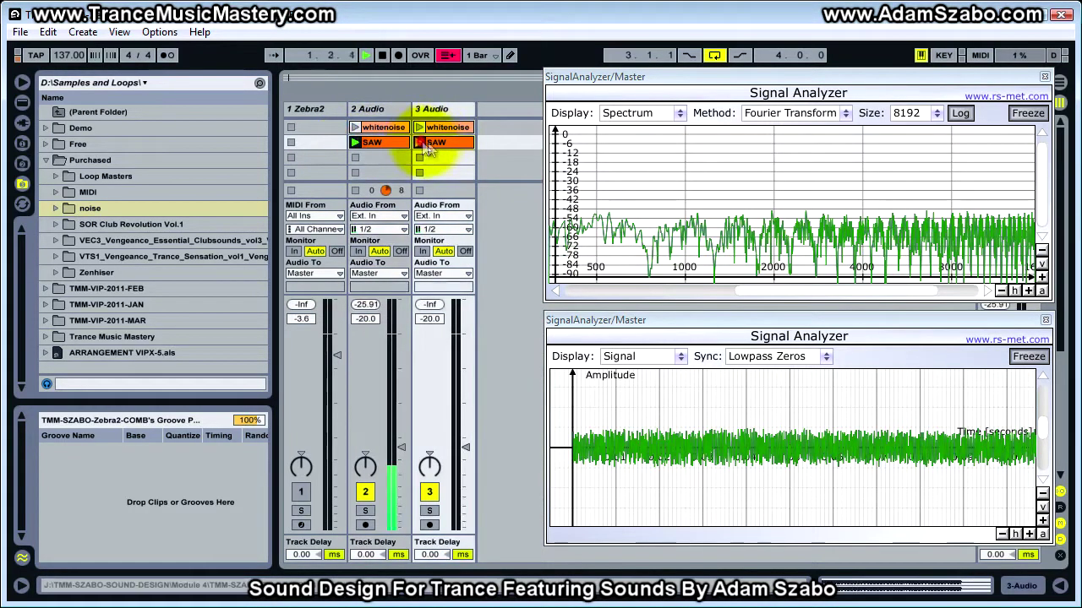
pyautogui.click(1028, 113)
pyautogui.click(1027, 356)
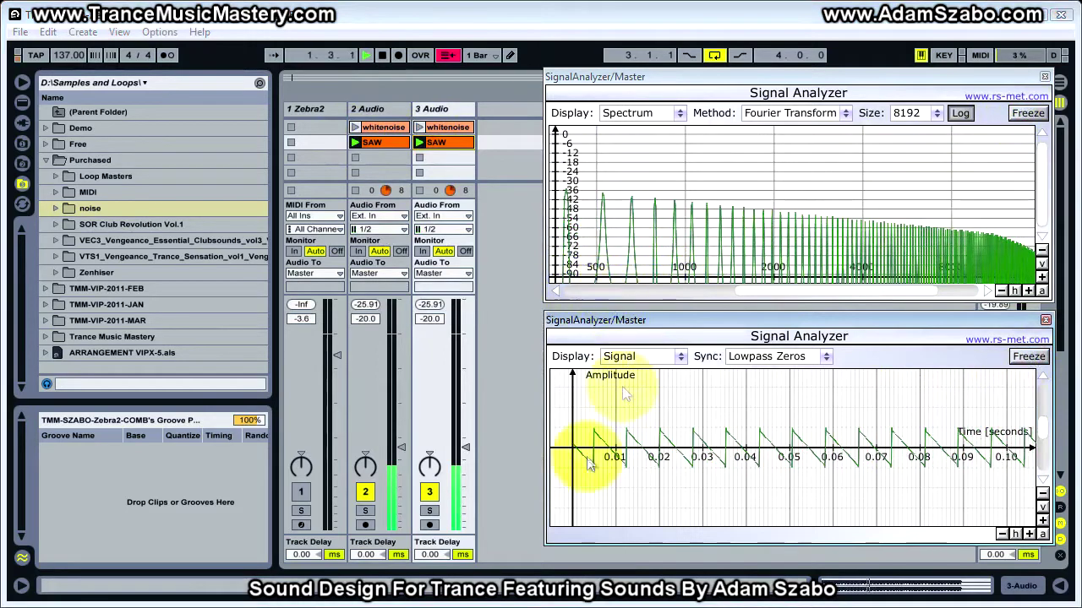
# Step: Set the Track Delay of 3 Audio to 4, 7, 13, 5 and finally 1 ms while both SAW clips play
pyautogui.click(431, 554)
pyautogui.write('4')
pyautogui.press('Return')
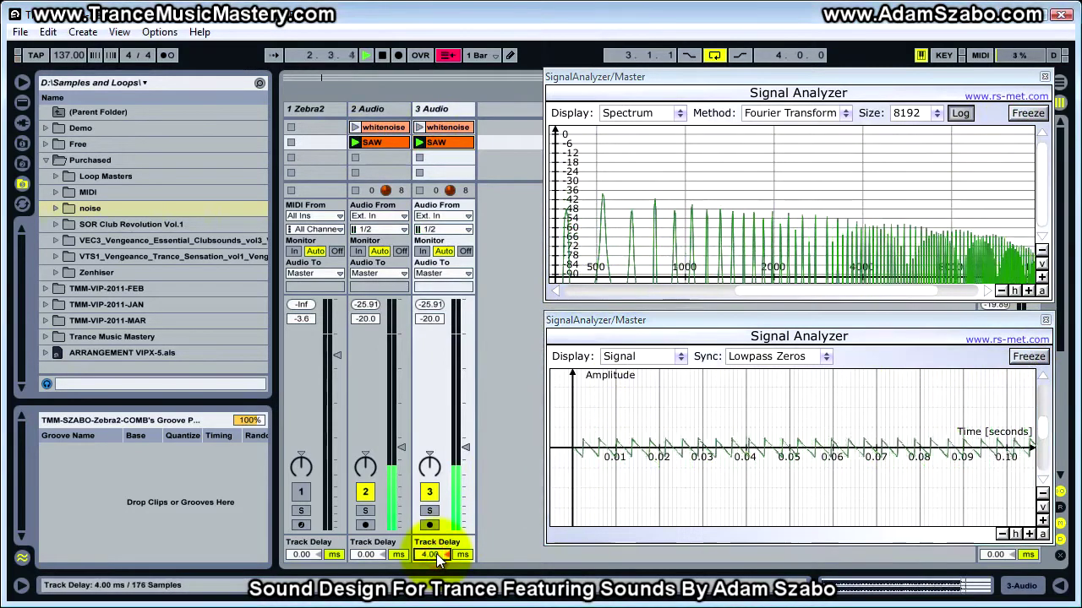
pyautogui.write('7')
pyautogui.press('Return')
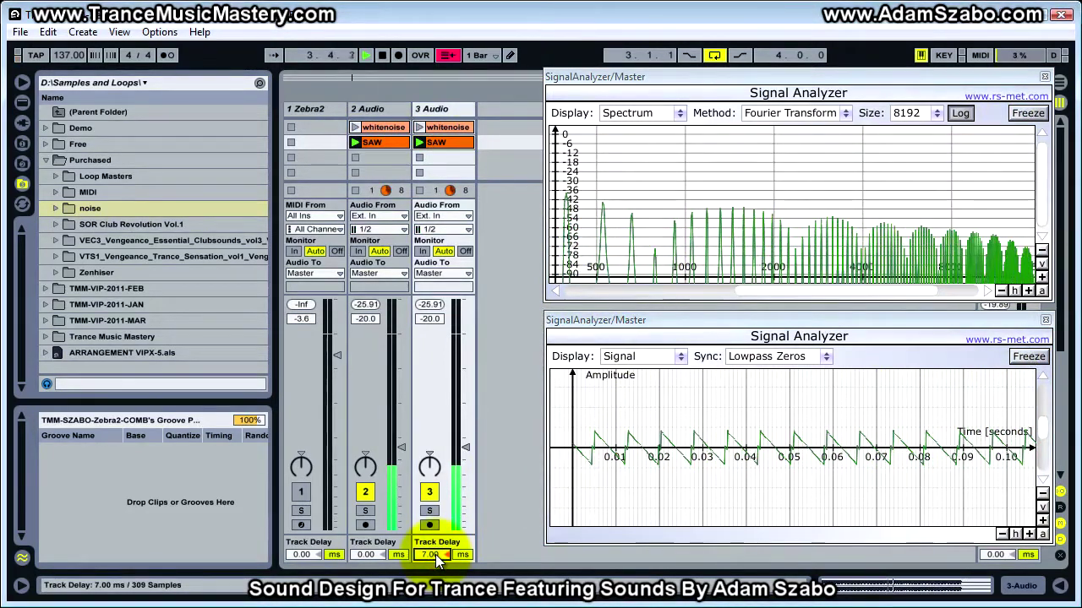
pyautogui.write('13')
pyautogui.press('Return')
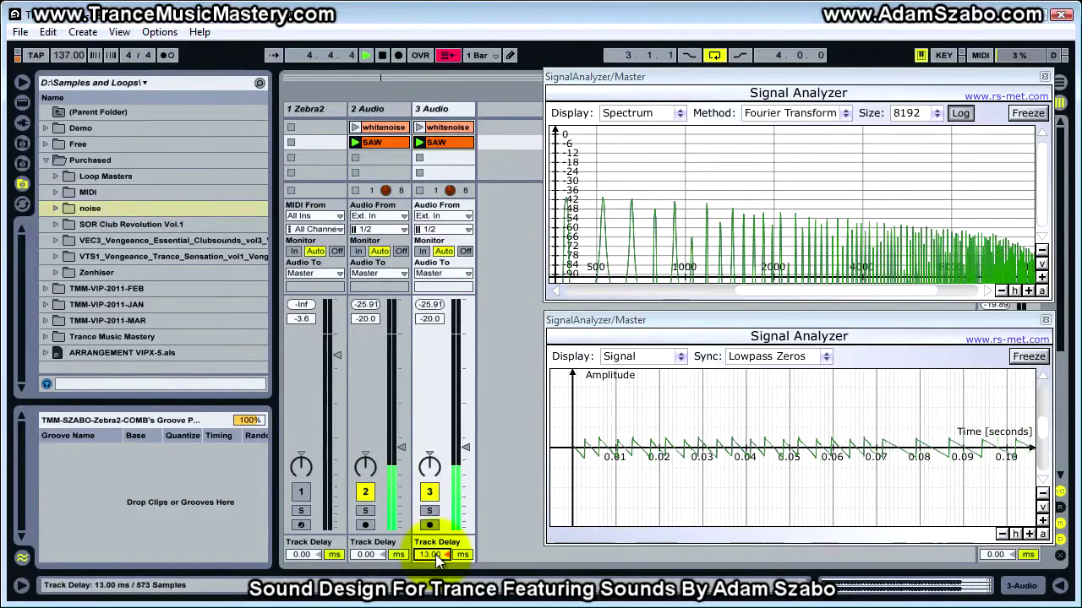
pyautogui.write('5')
pyautogui.press('Return')
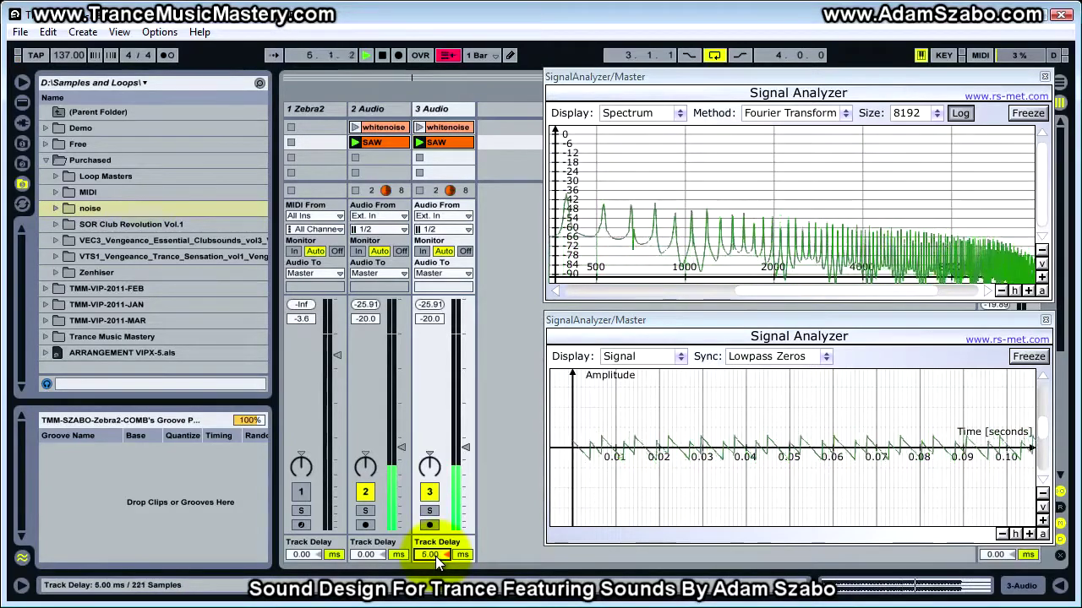
pyautogui.write('1')
pyautogui.press('Return')
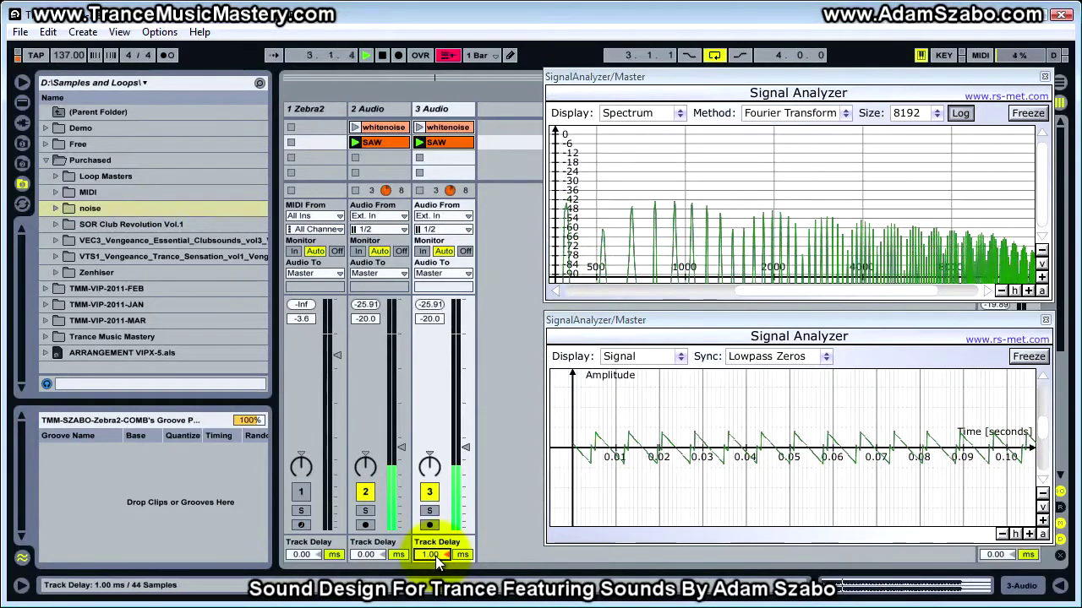
# Step: Freeze both analyzers on the SAW signal with the 1 ms delay and stop playback
pyautogui.scroll(5, 921, 279)
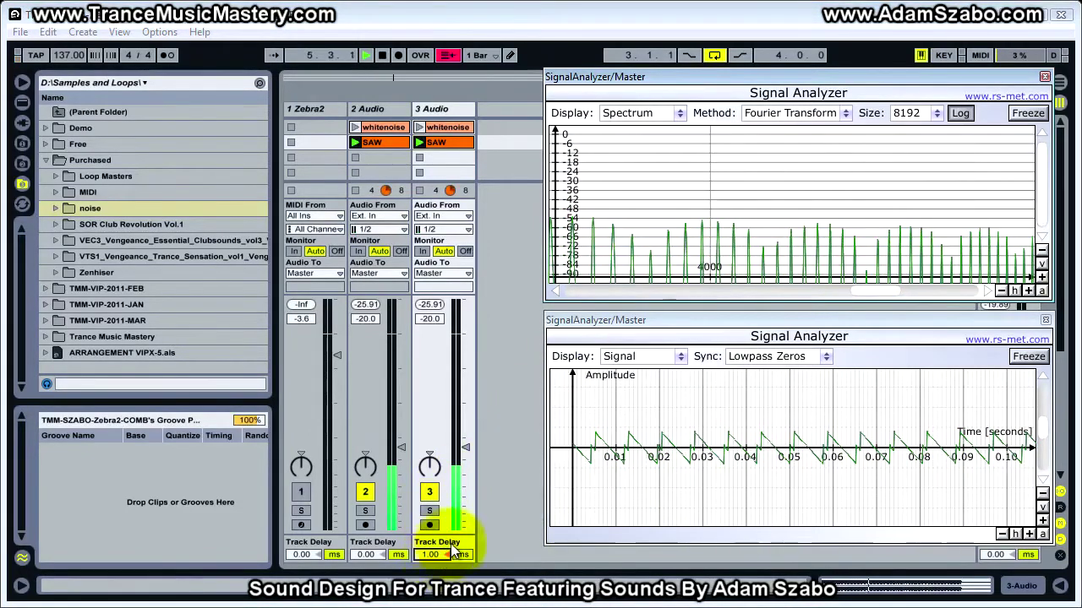
pyautogui.click(1026, 112)
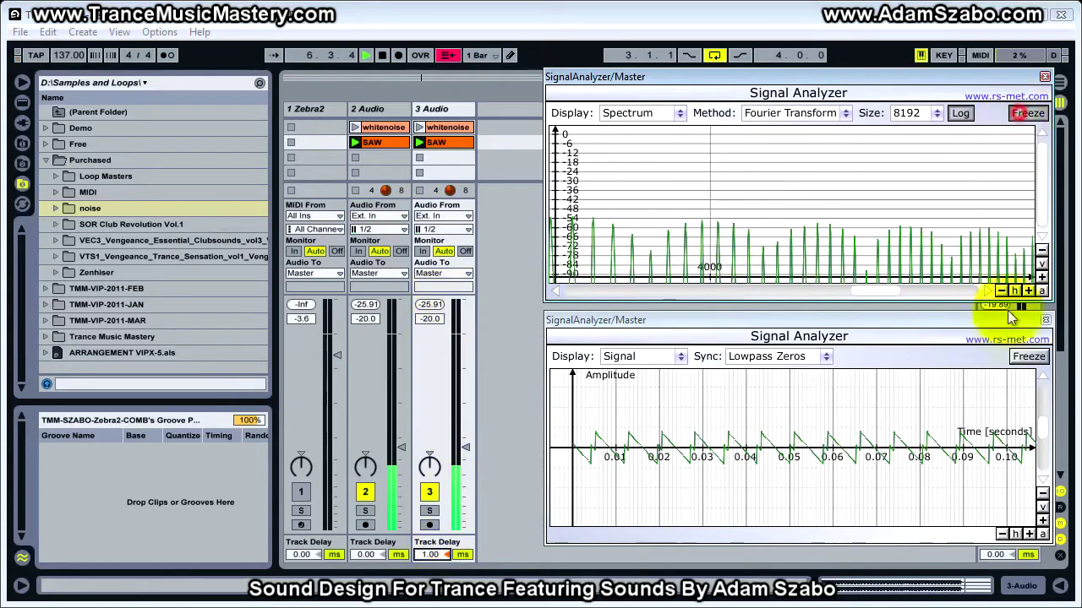
pyautogui.click(1028, 356)
# Step: Examine how the comb filtering shapes the saw harmonics in the frozen spectrum, up close and across the full range
pyautogui.scroll(-5, 878, 196)
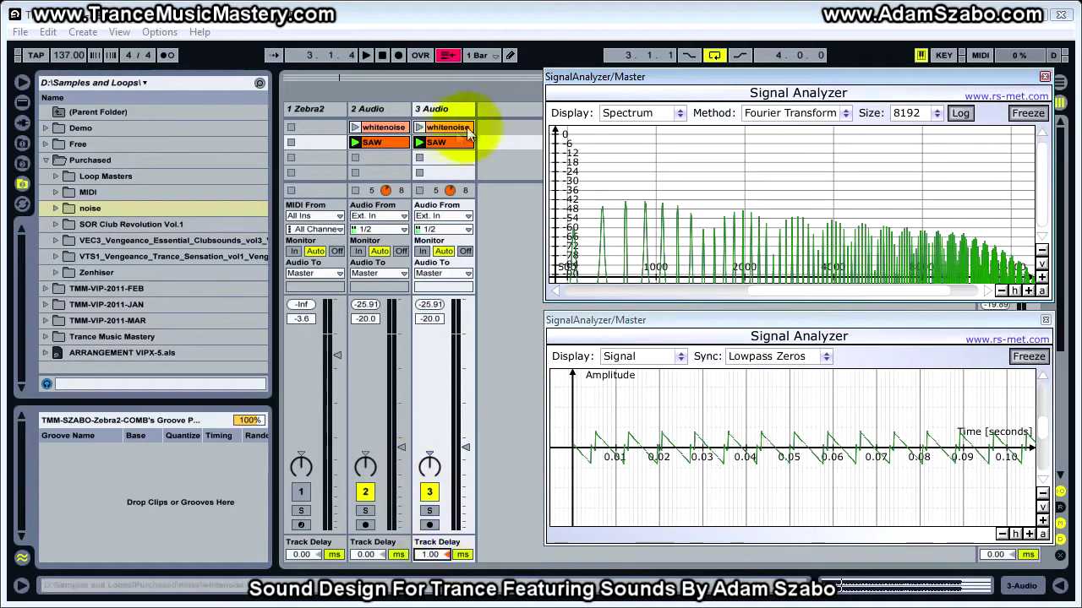
pyautogui.click(738, 237)
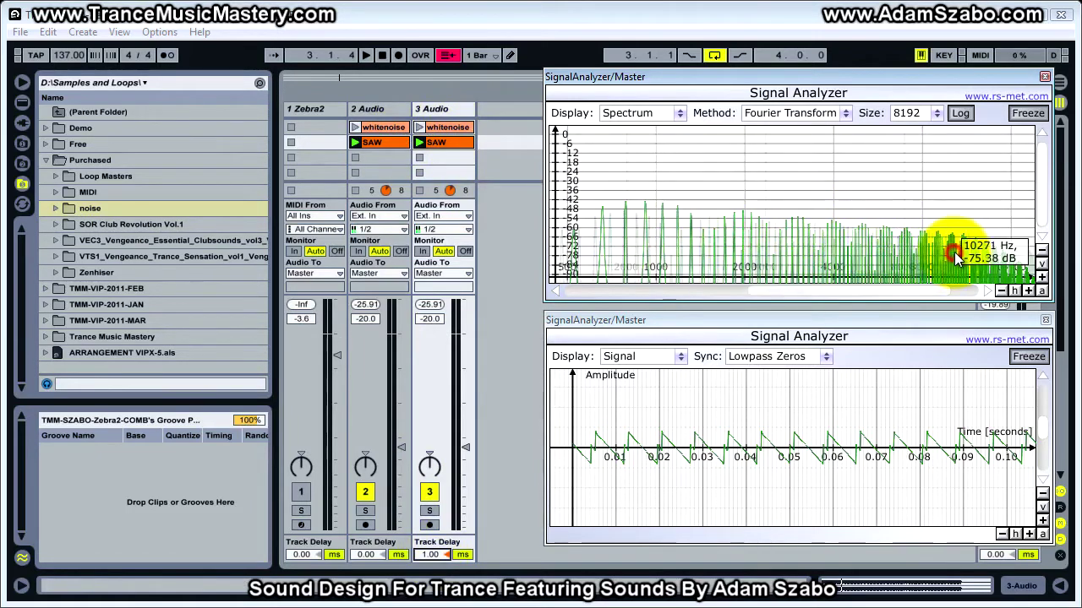
pyautogui.scroll(3, 934, 257)
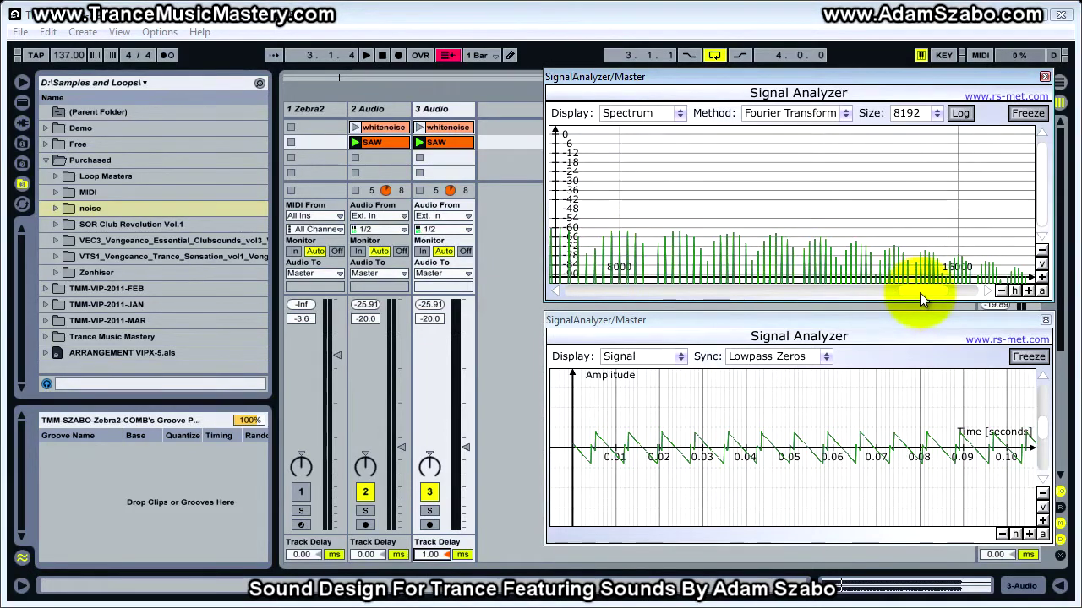
pyautogui.scroll(3, 913, 298)
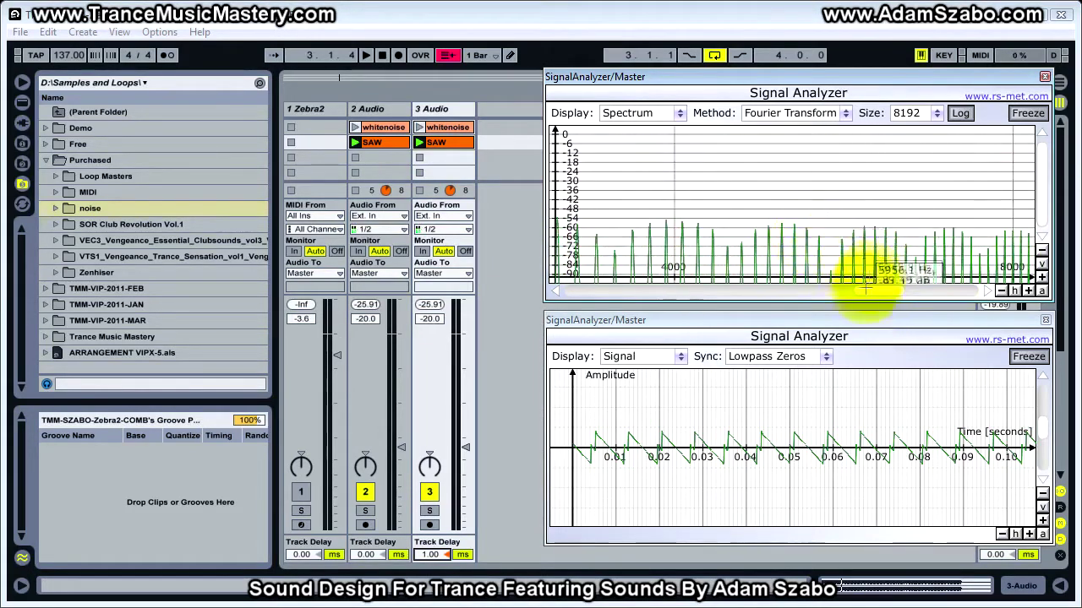
pyautogui.moveTo(848, 217); pyautogui.dragTo(954, 290)
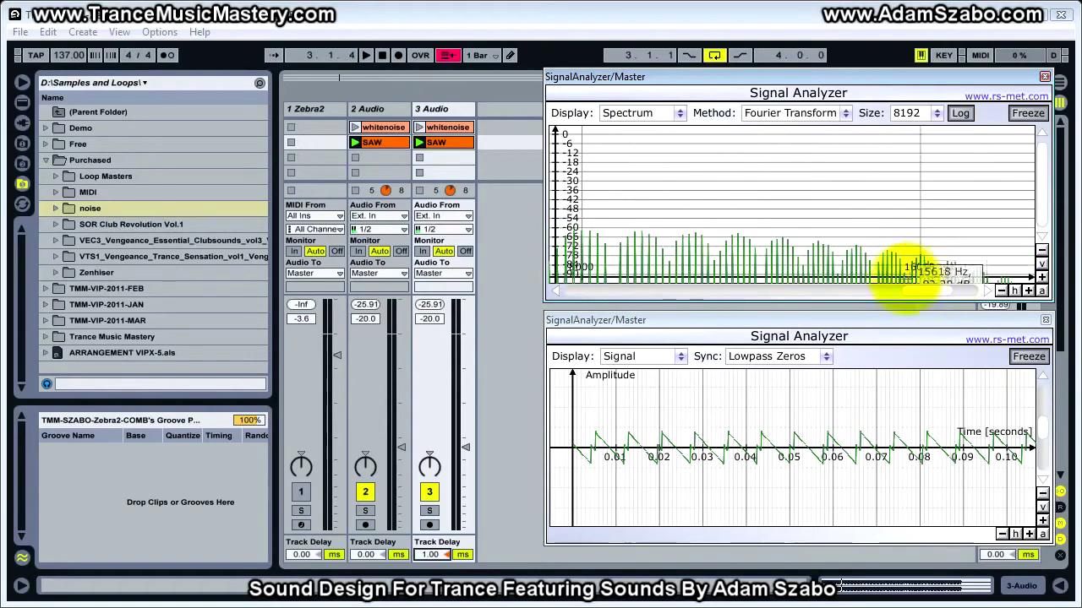
pyautogui.moveTo(840, 259); pyautogui.dragTo(765, 216)
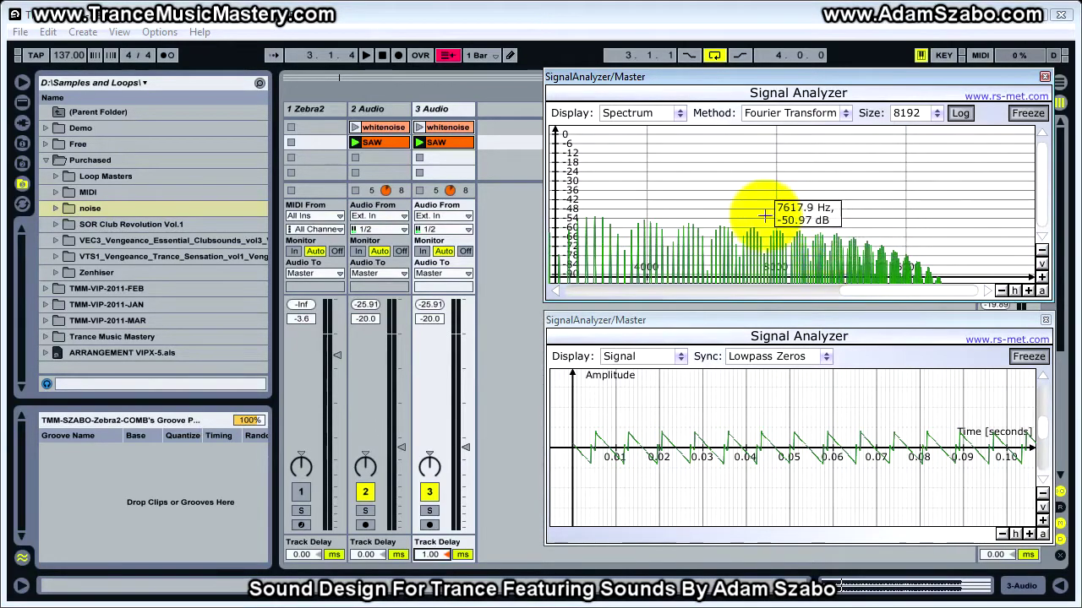
pyautogui.scroll(-5, 765, 216)
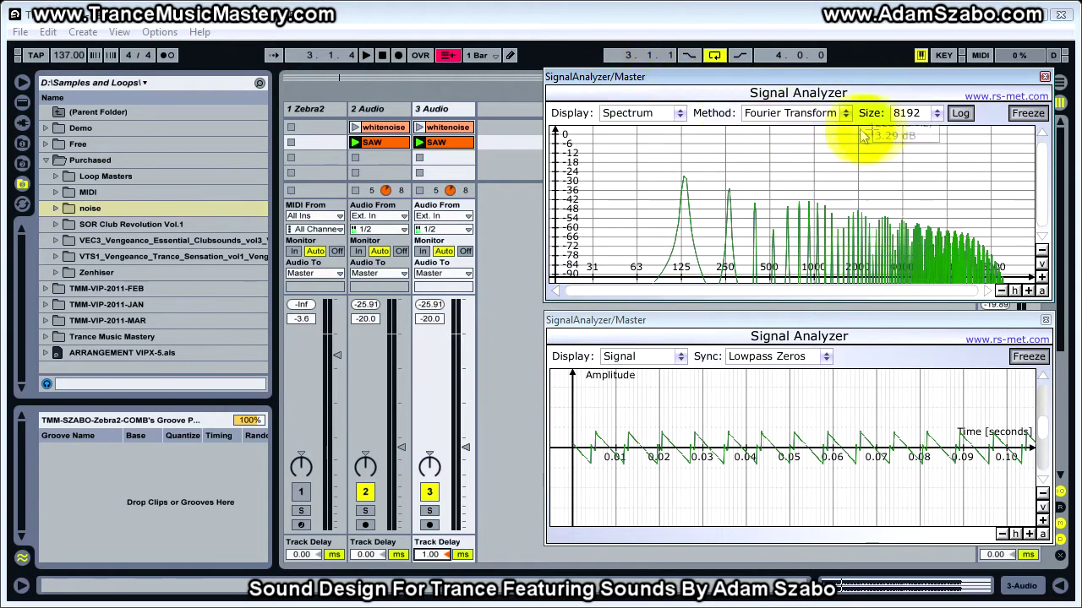
# Step: Deactivate the tracks 2 Audio and 3 Audio
pyautogui.click(363, 107)
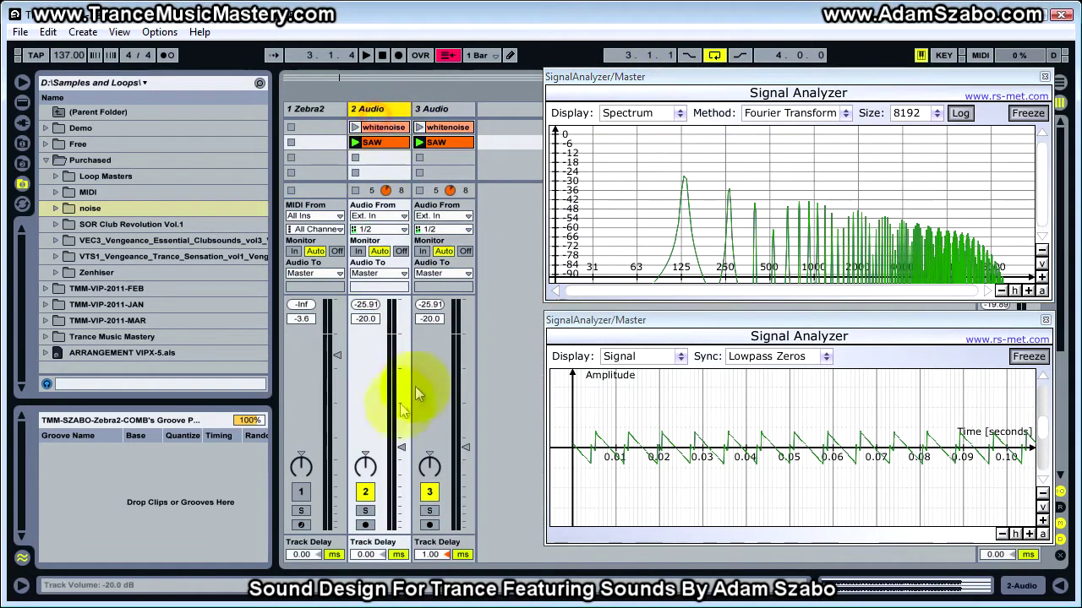
pyautogui.click(366, 491)
pyautogui.click(430, 492)
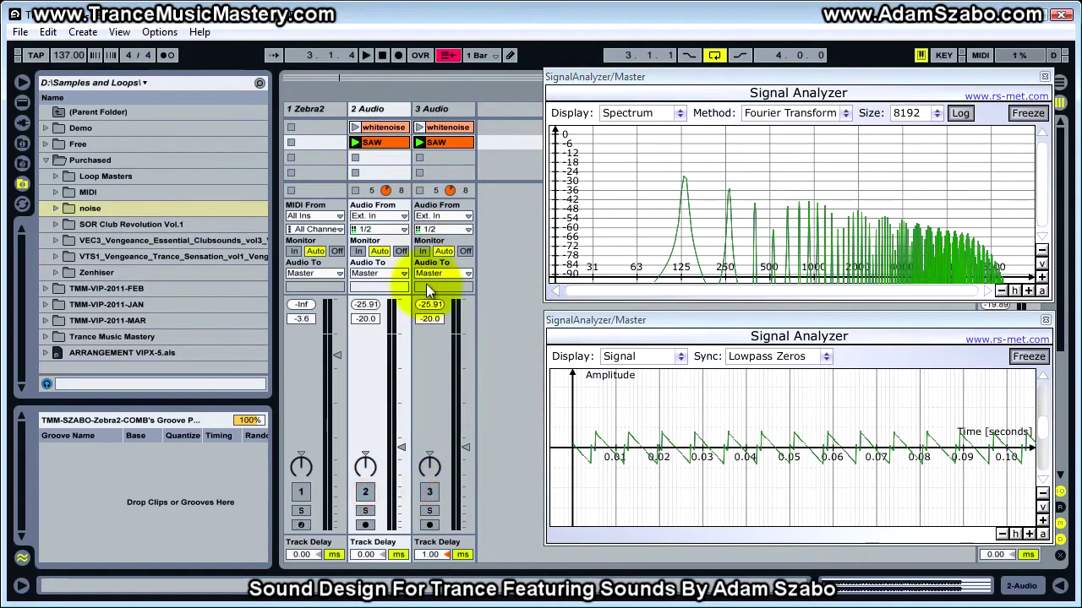
# Step: Open the Zebra2 synth of track 1 and arrange both unfrozen analyzer windows beside it
pyautogui.click(311, 109)
pyautogui.moveTo(749, 75); pyautogui.dragTo(203, 60)
pyautogui.click(876, 290)
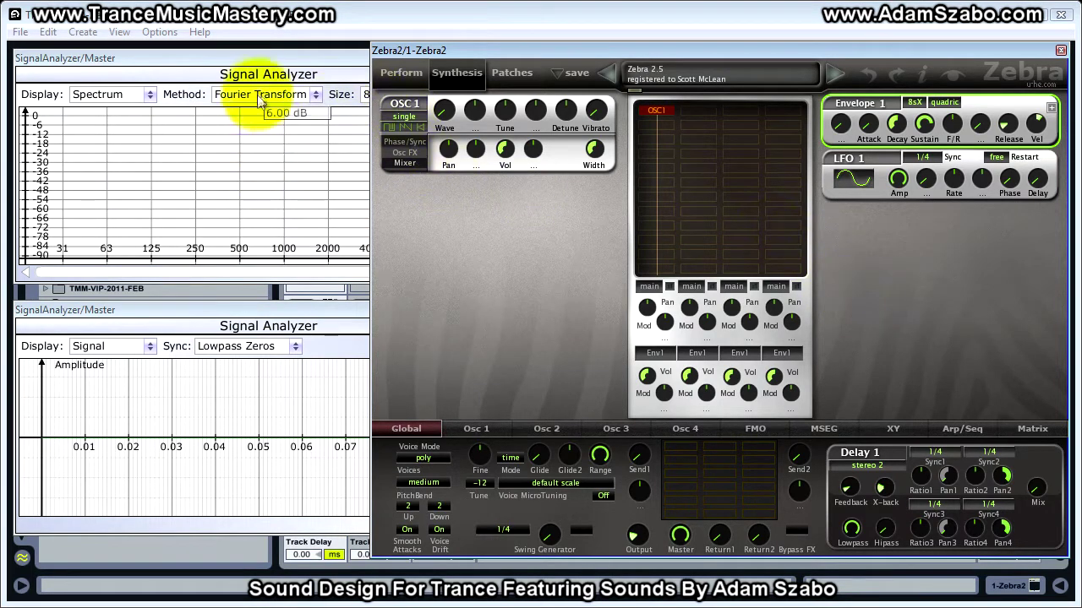
pyautogui.moveTo(272, 309); pyautogui.dragTo(300, 306)
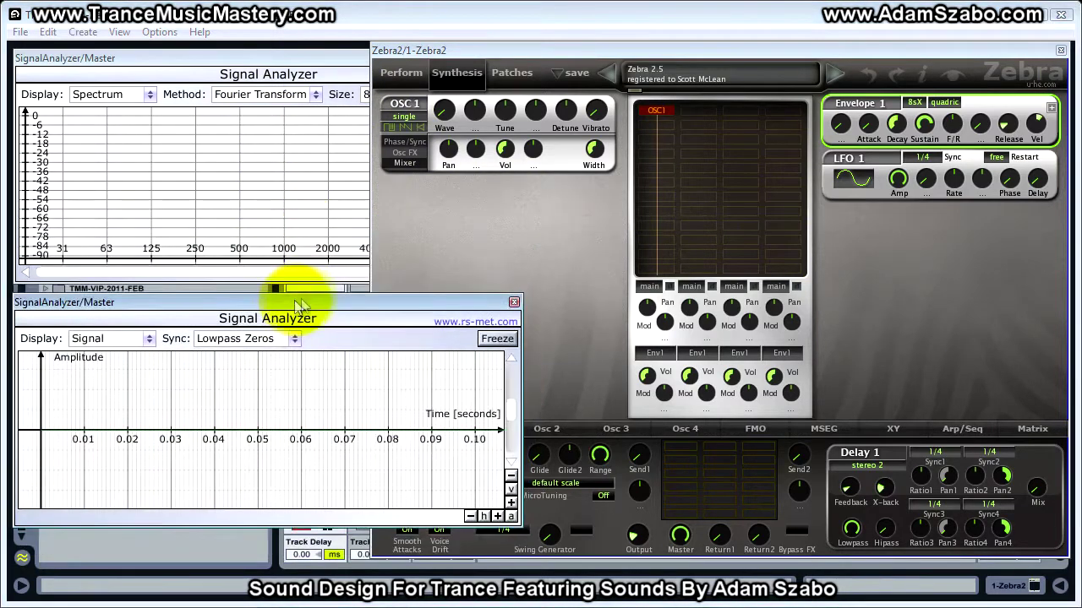
pyautogui.click(588, 226)
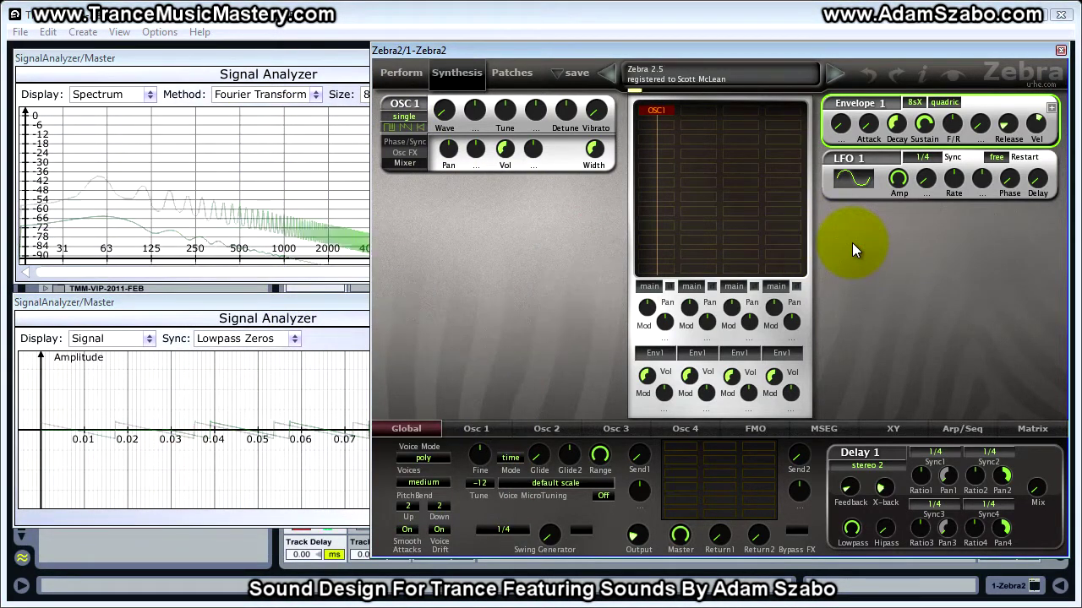
pyautogui.click(279, 420)
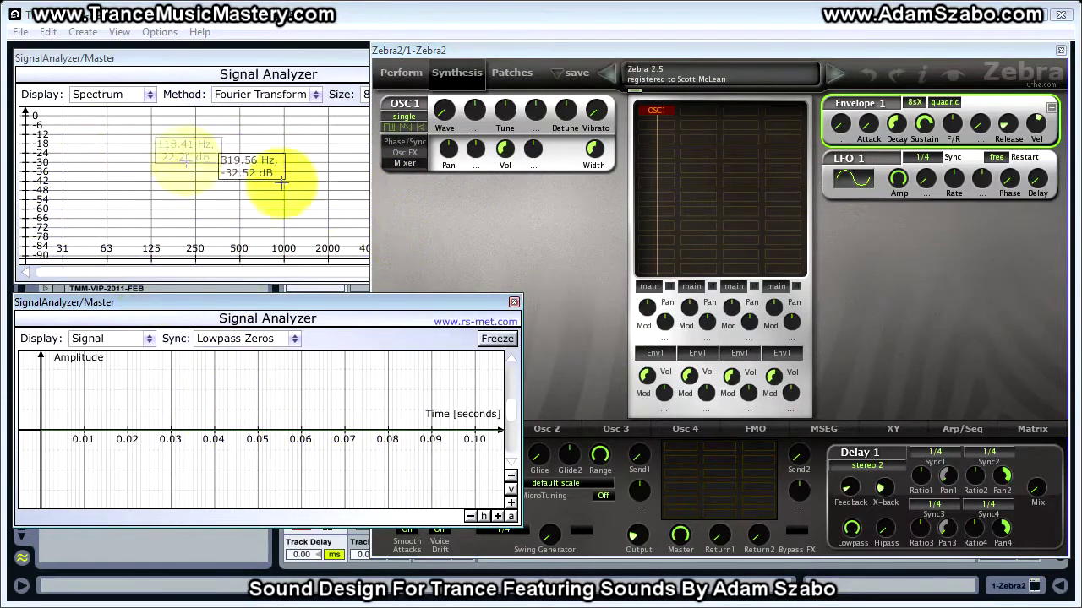
# Step: Replace the OSC1 module in the first lane of the Zebra2 grid with Comb1
pyautogui.click(254, 176)
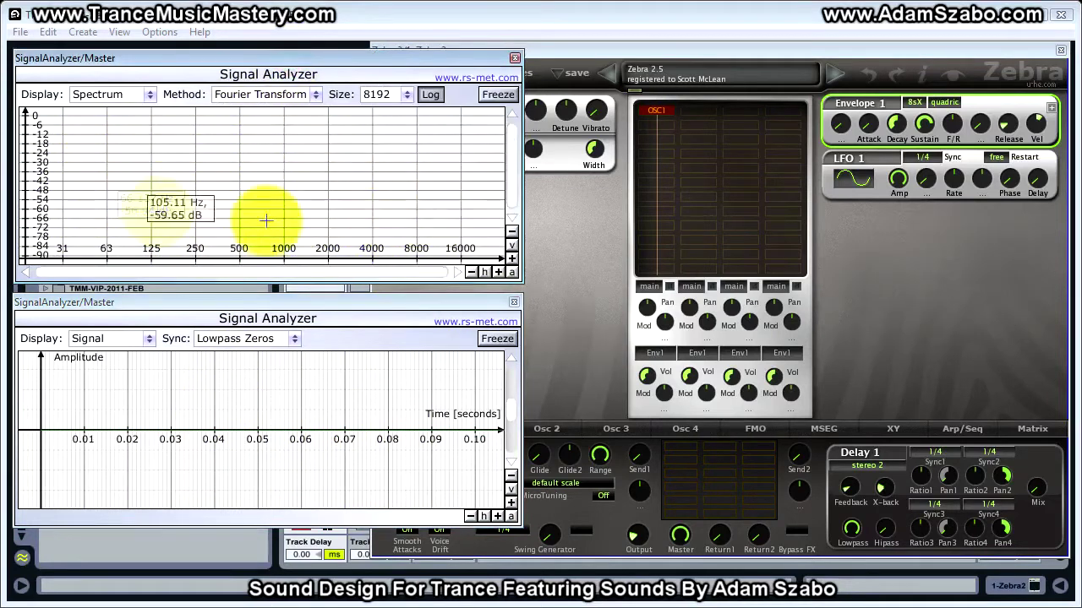
pyautogui.click(556, 251)
pyautogui.rightClick(656, 110)
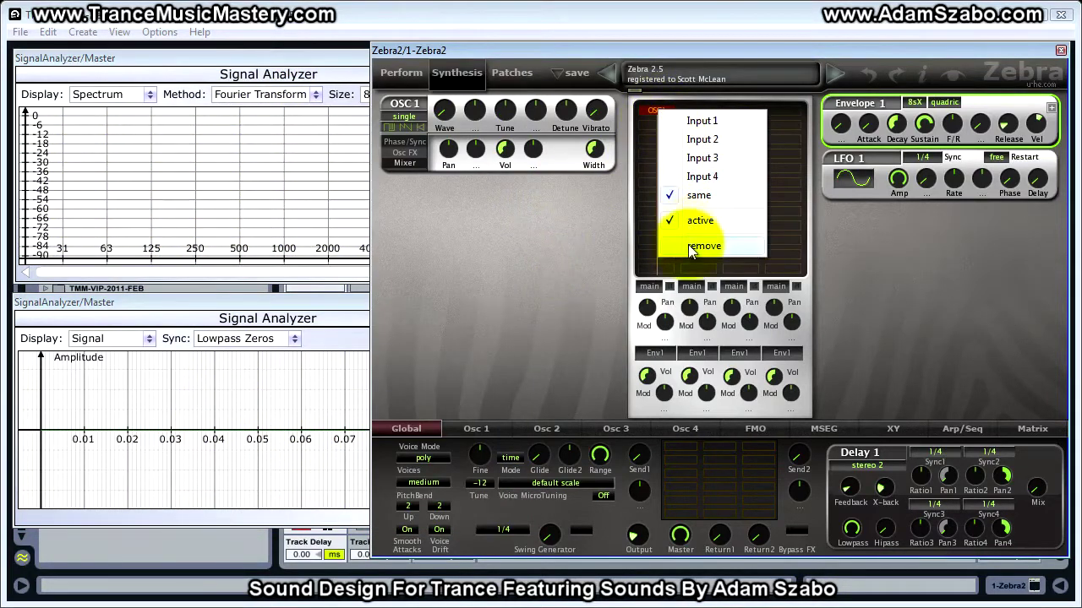
pyautogui.click(691, 247)
pyautogui.click(667, 113)
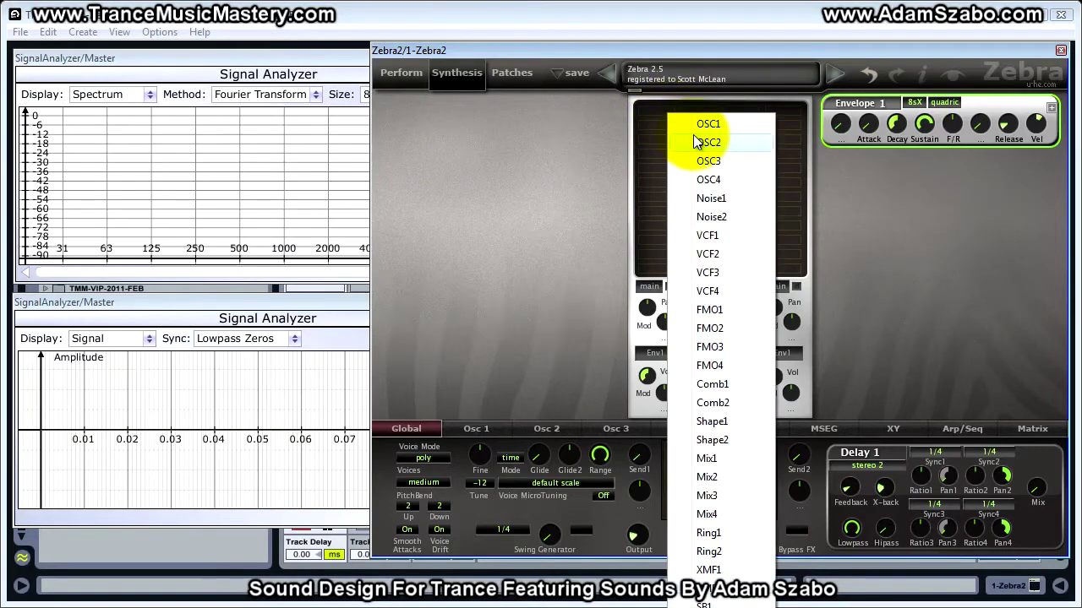
pyautogui.click(716, 384)
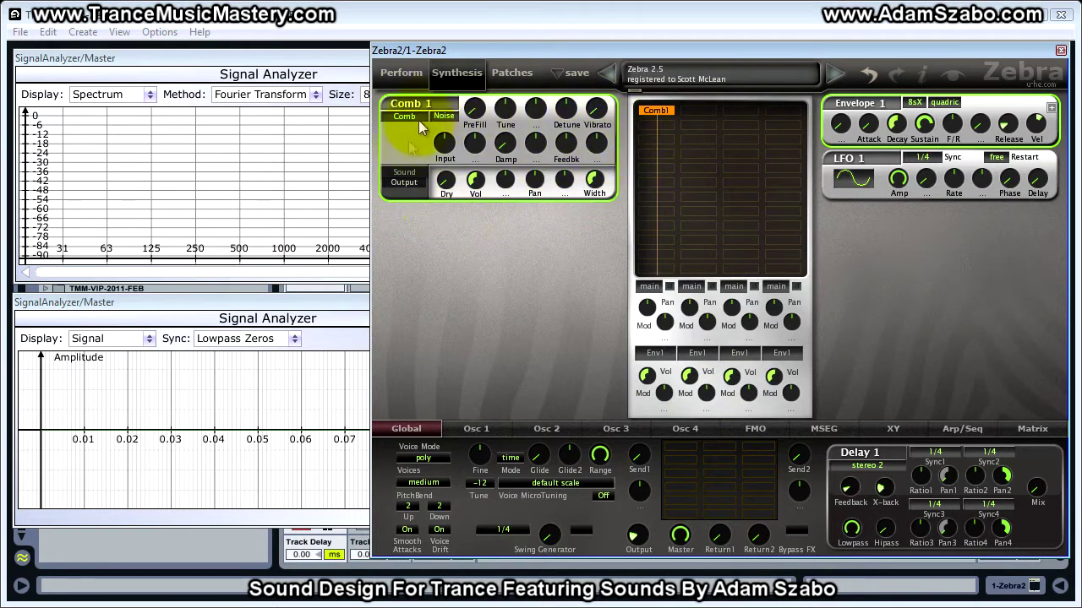
# Step: Try an OSC1 module above Comb1 in the first lane, remove it again, and view Comb 1's exciter options
pyautogui.click(662, 125)
pyautogui.click(695, 119)
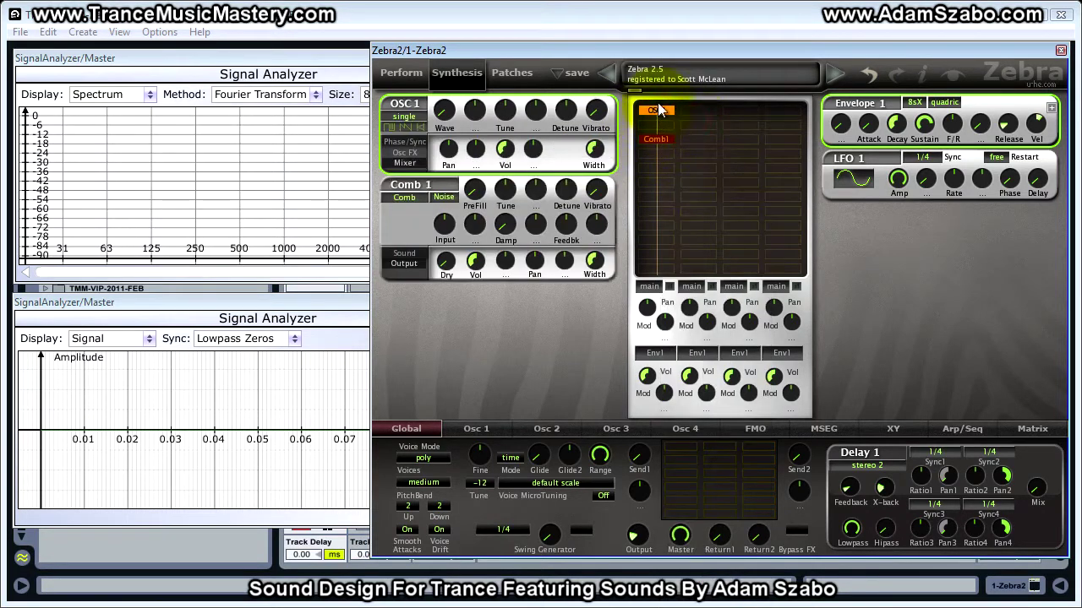
pyautogui.rightClick(661, 117)
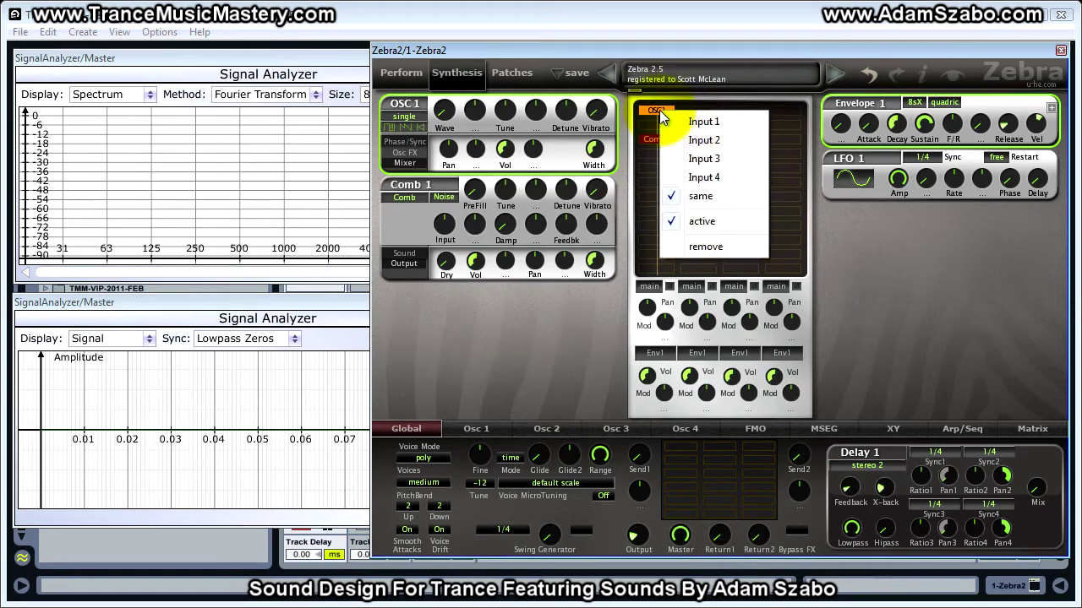
pyautogui.click(692, 247)
pyautogui.moveTo(667, 139); pyautogui.dragTo(665, 113)
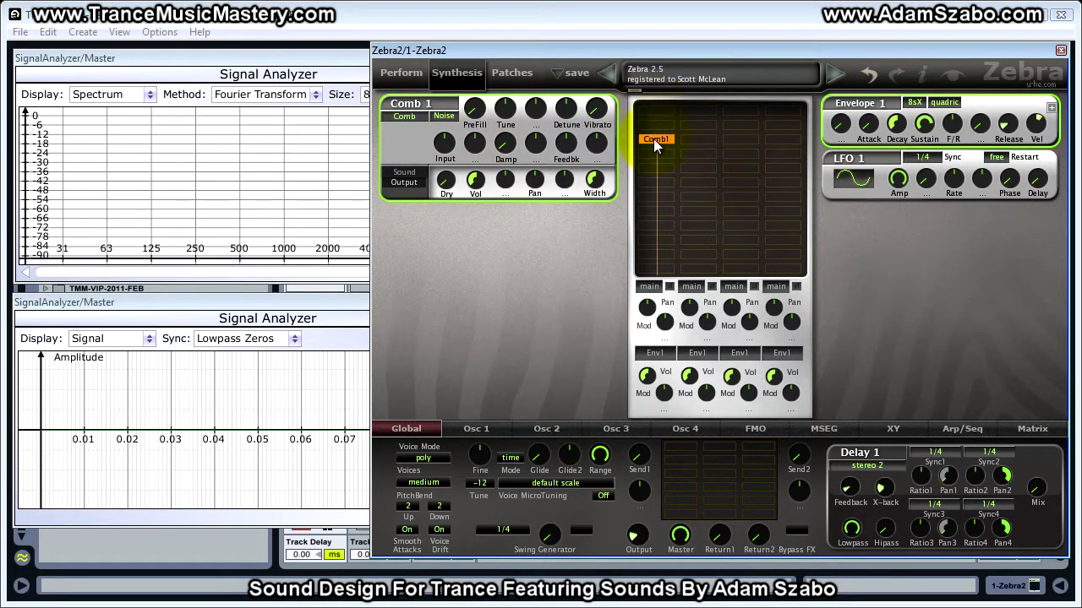
pyautogui.click(445, 117)
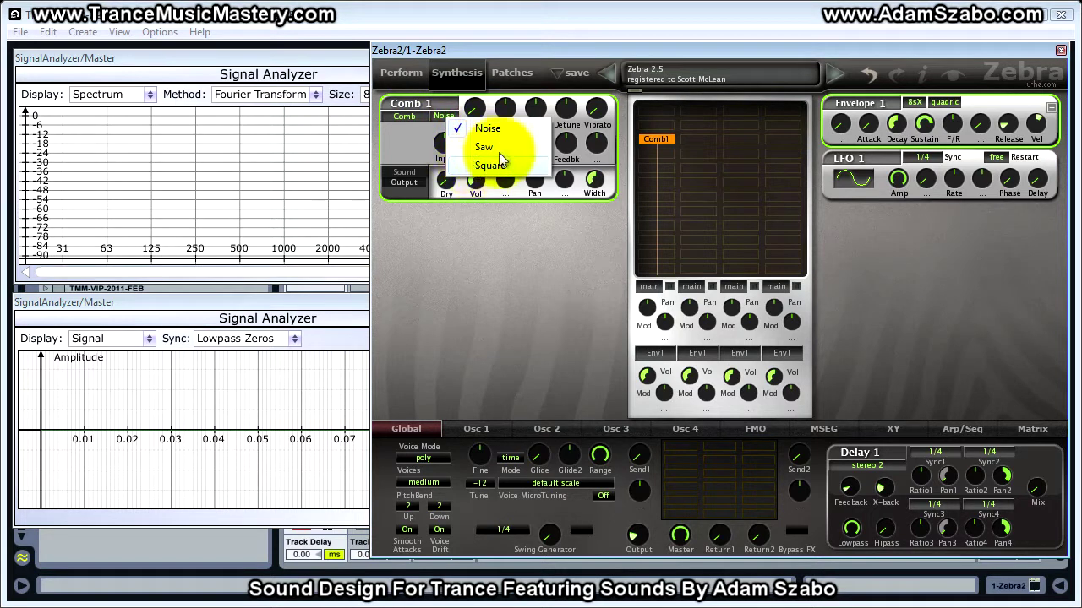
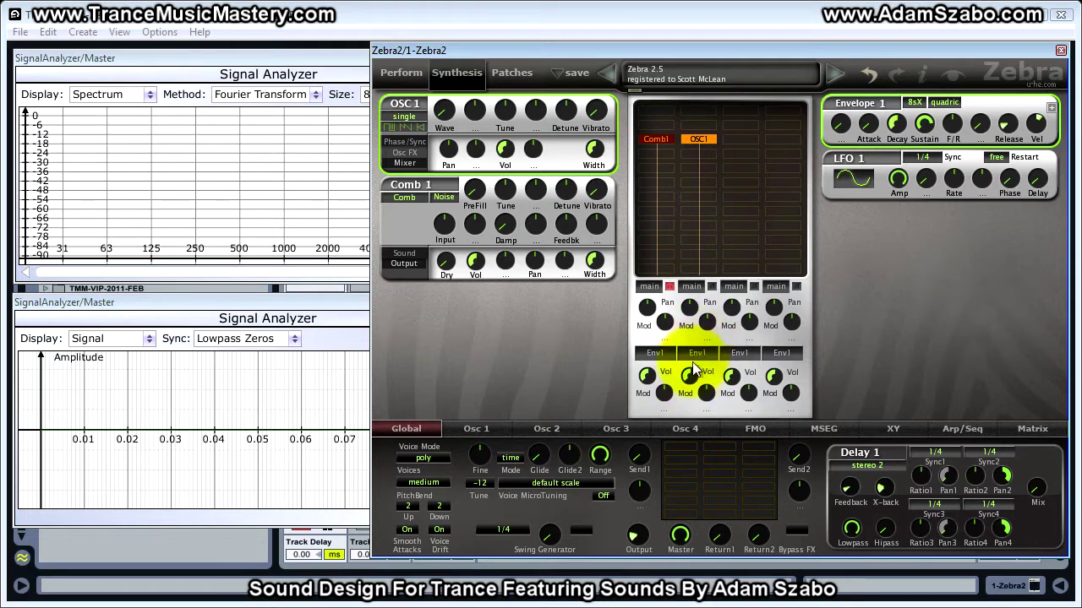
# Step: Set Envelope 1's sustain to minimum, its velocity to 0 and its decay to 27.50 for a plucked sound
pyautogui.moveTo(924, 124); pyautogui.dragTo(921, 159)
pyautogui.moveTo(1036, 124); pyautogui.dragTo(1023, 242)
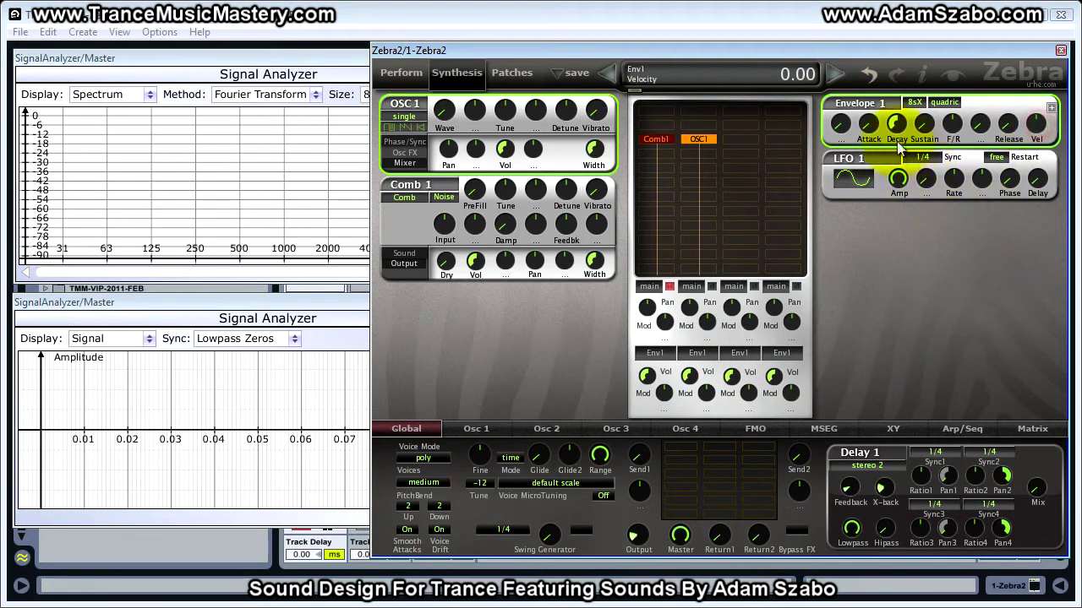
pyautogui.moveTo(896, 124); pyautogui.dragTo(904, 152)
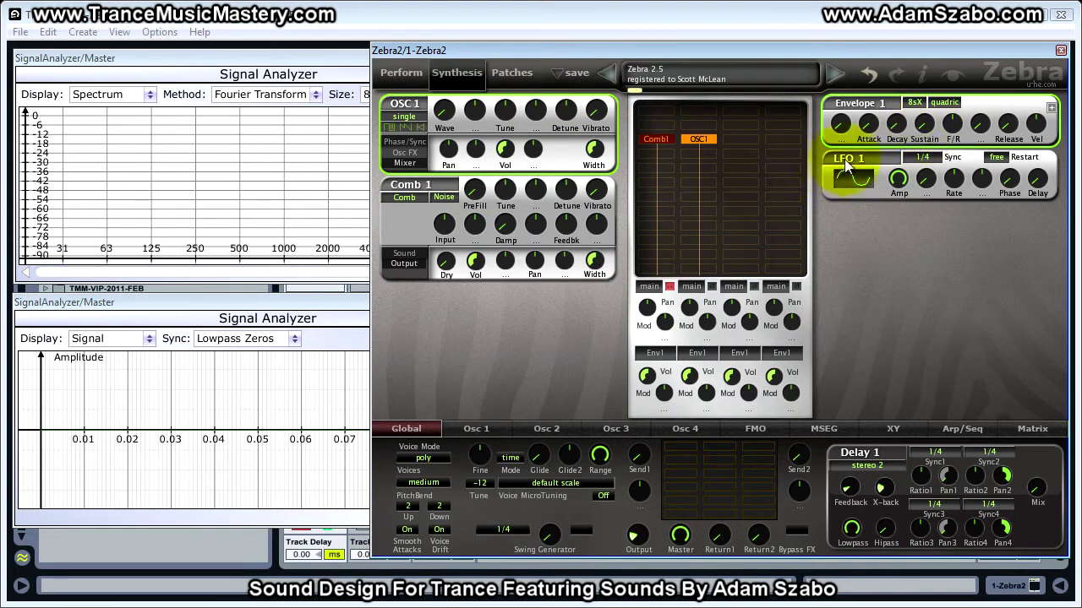
pyautogui.moveTo(931, 120); pyautogui.dragTo(897, 72)
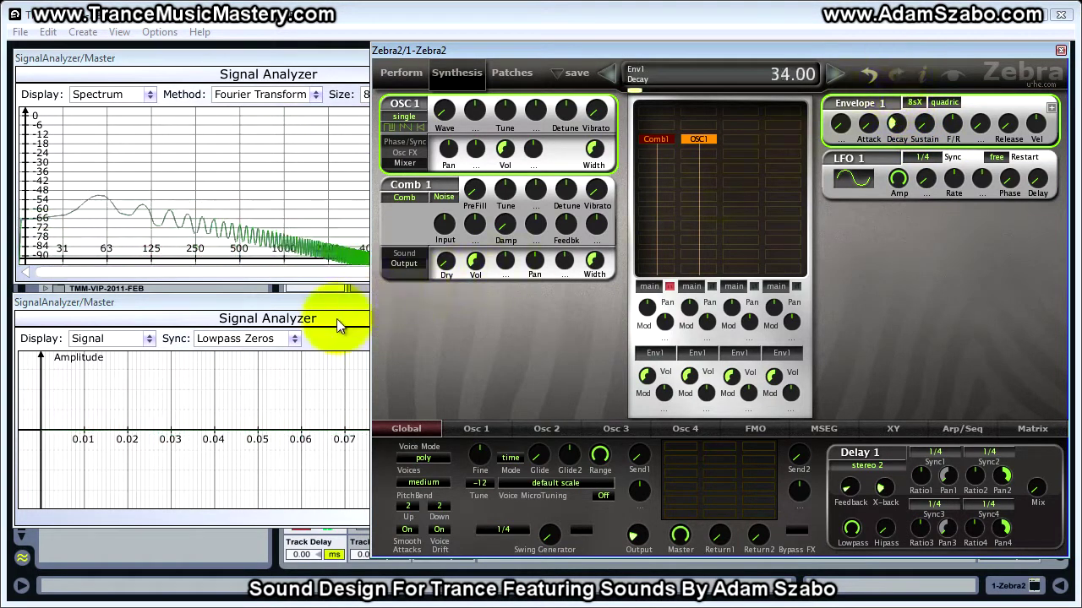
pyautogui.moveTo(898, 118); pyautogui.dragTo(898, 127)
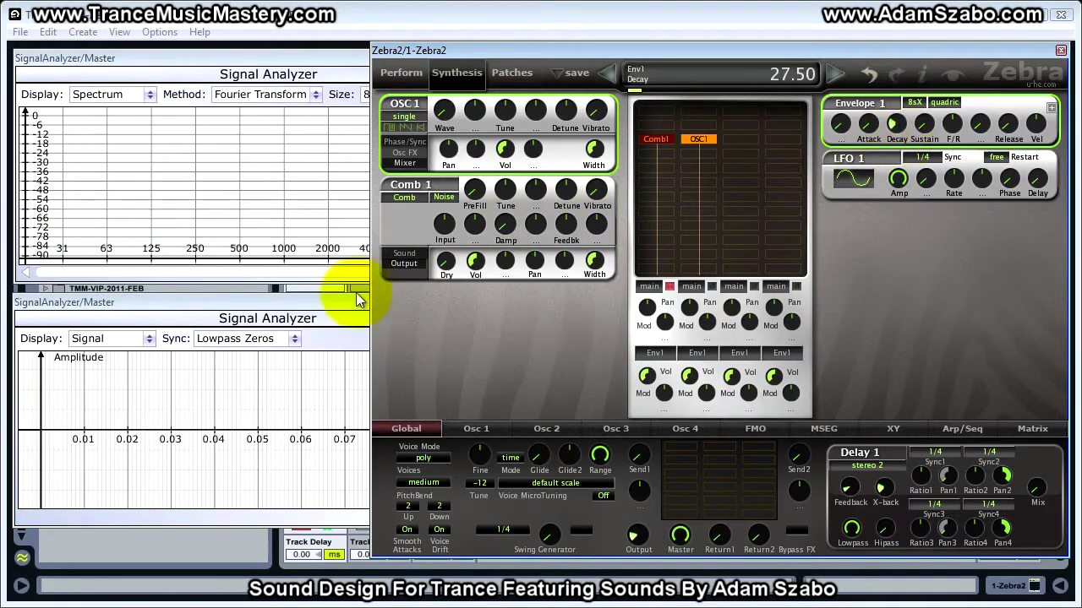
pyautogui.click(305, 323)
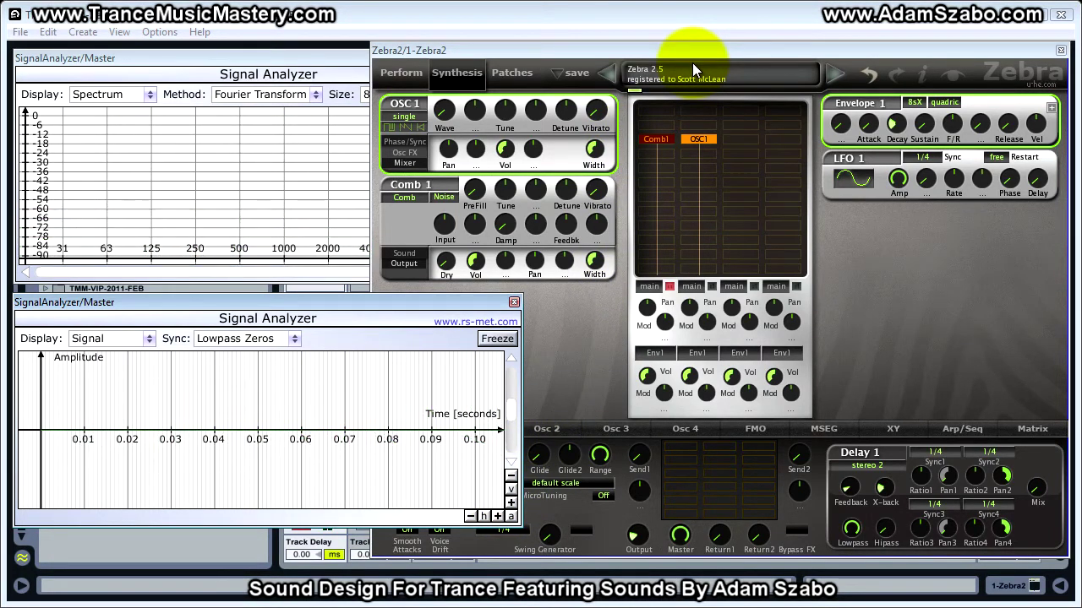
# Step: Replace OSC1 in the second lane with Noise1 and shorten Envelope 1's decay further
pyautogui.rightClick(698, 139)
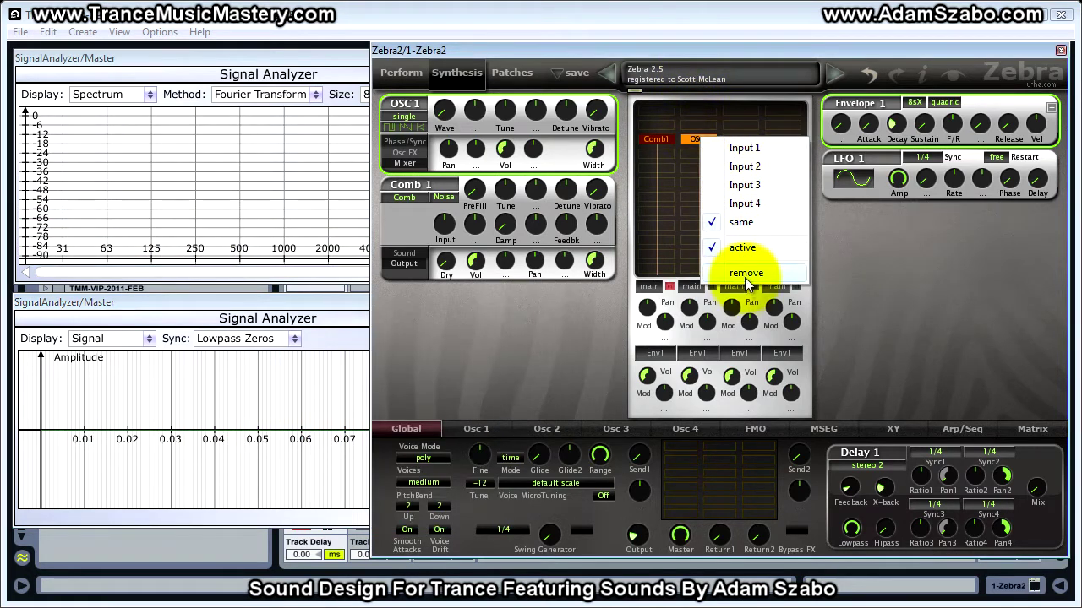
pyautogui.click(745, 273)
pyautogui.click(701, 138)
pyautogui.click(743, 221)
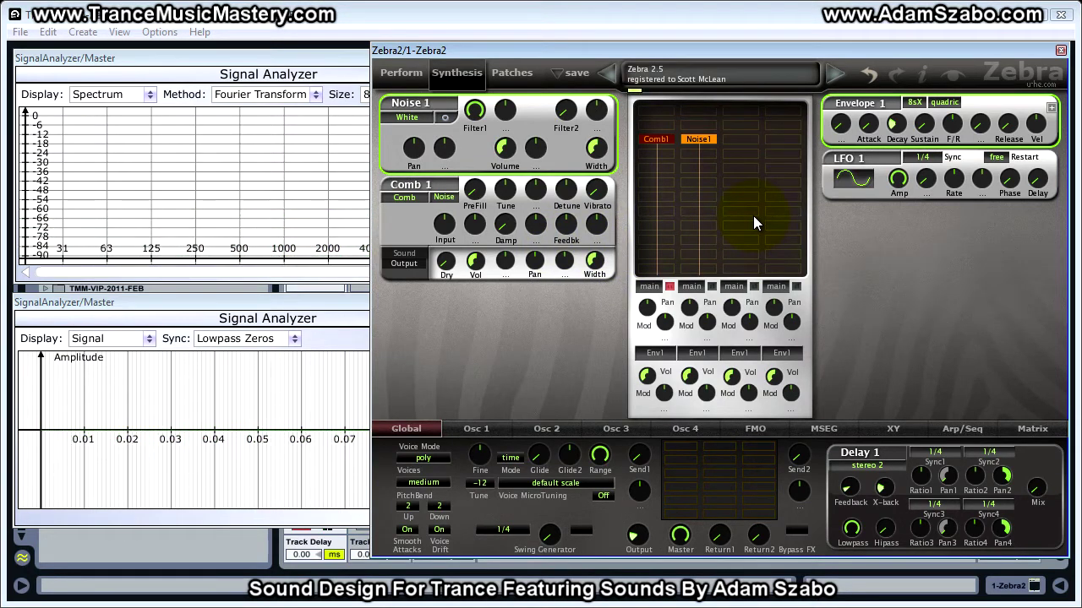
pyautogui.moveTo(896, 124); pyautogui.dragTo(906, 156)
# Step: View the exciter options of Comb 1 and remove Noise1 from the second lane
pyautogui.click(440, 200)
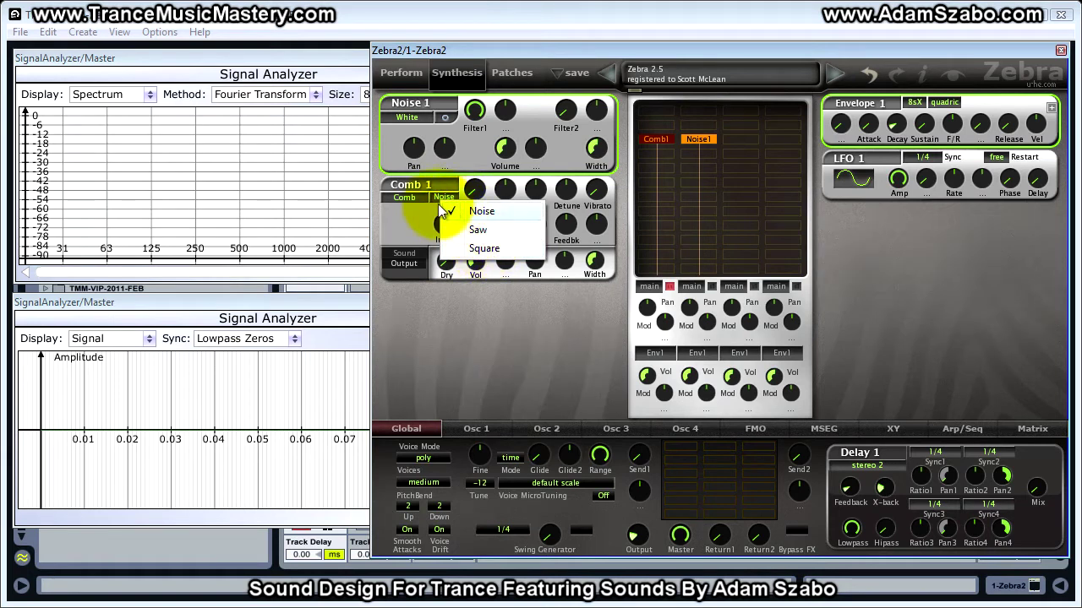
pyautogui.click(427, 212)
pyautogui.rightClick(706, 142)
pyautogui.click(727, 273)
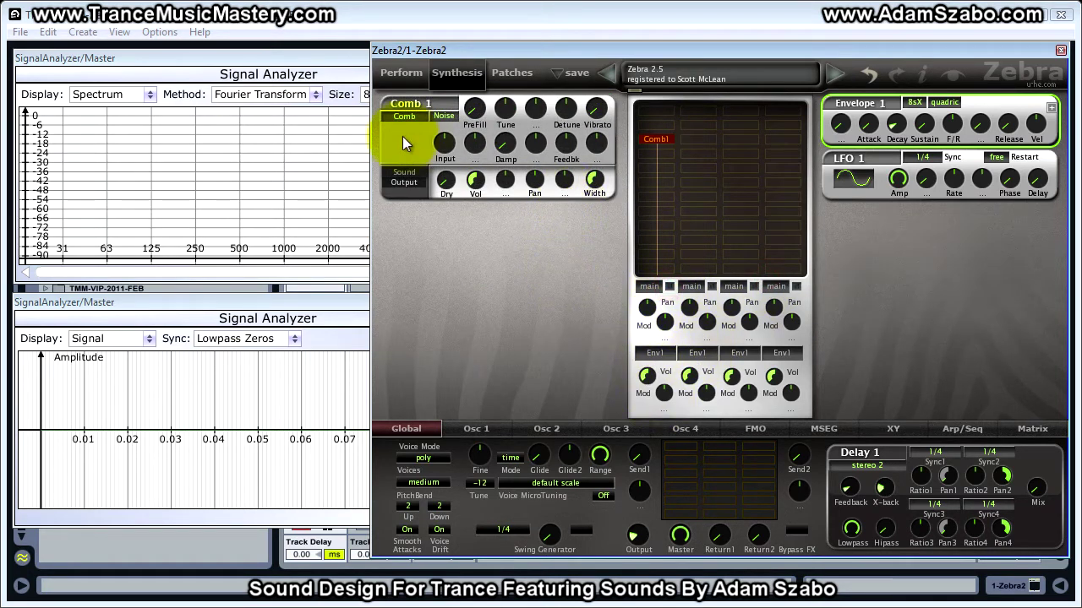
# Step: Raise Comb 1's PreFill to its maximum and try out its Feedback control
pyautogui.click(475, 123)
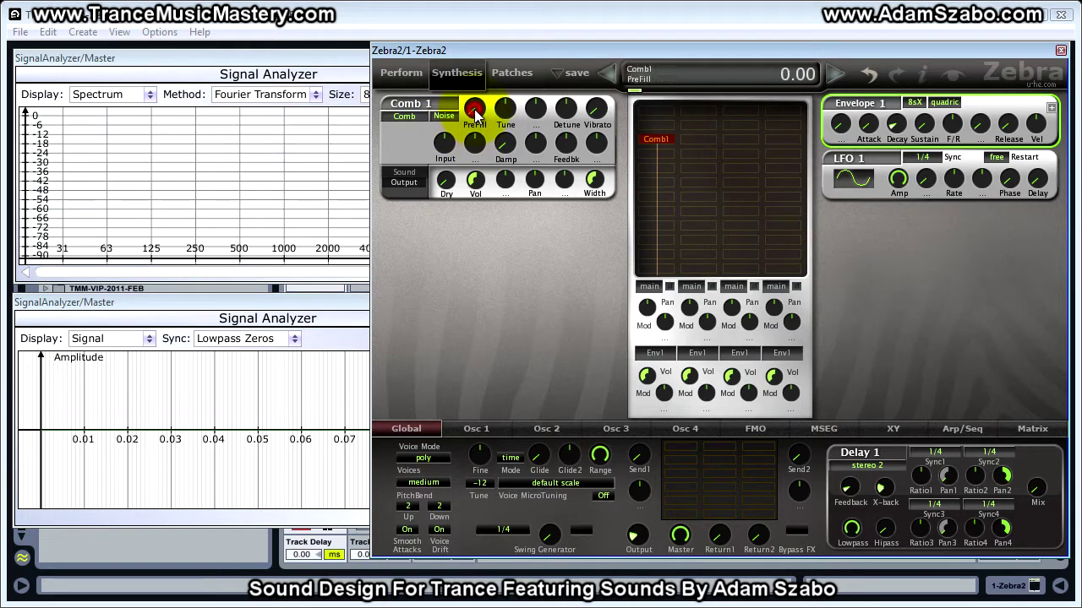
pyautogui.click(465, 115)
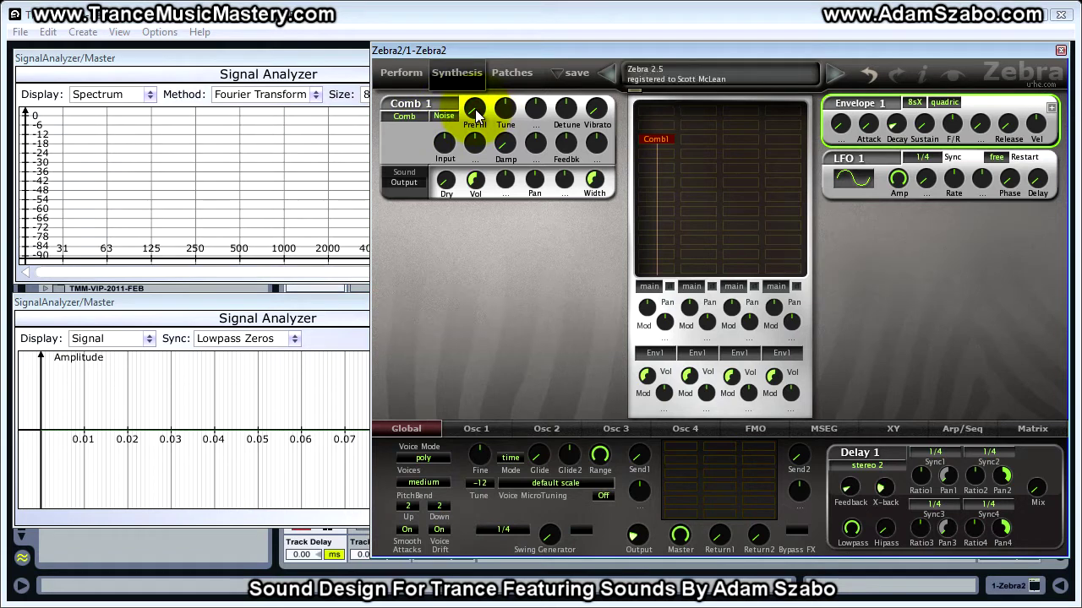
pyautogui.moveTo(478, 116); pyautogui.dragTo(462, 2)
pyautogui.moveTo(474, 117); pyautogui.dragTo(473, 21)
pyautogui.click(555, 292)
pyautogui.click(572, 147)
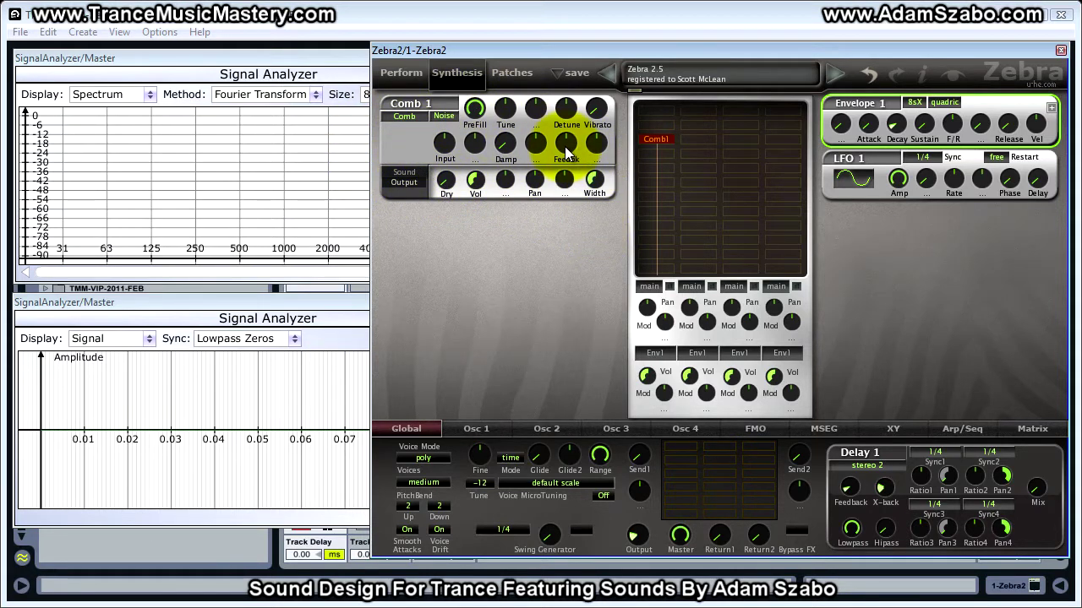
pyautogui.moveTo(569, 145)
pyautogui.mouseDown()
pyautogui.moveTo(572, 76)
pyautogui.moveTo(569, 128)
pyautogui.mouseUp()
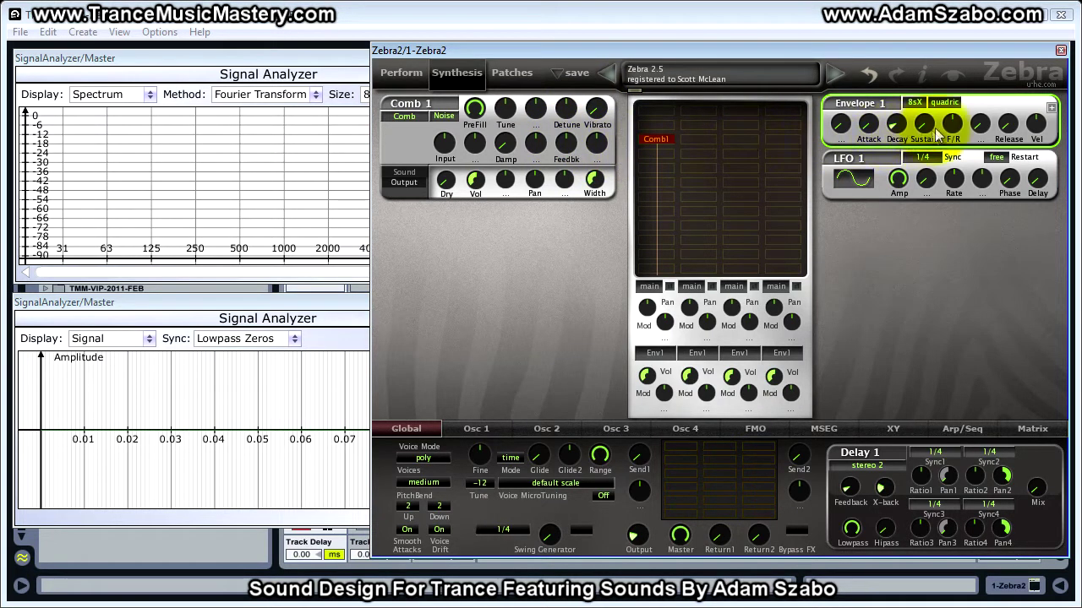
# Step: Set Envelope 1's decay to 0 and sustain to 100, and raise its release to about half
pyautogui.moveTo(932, 127); pyautogui.dragTo(904, 160)
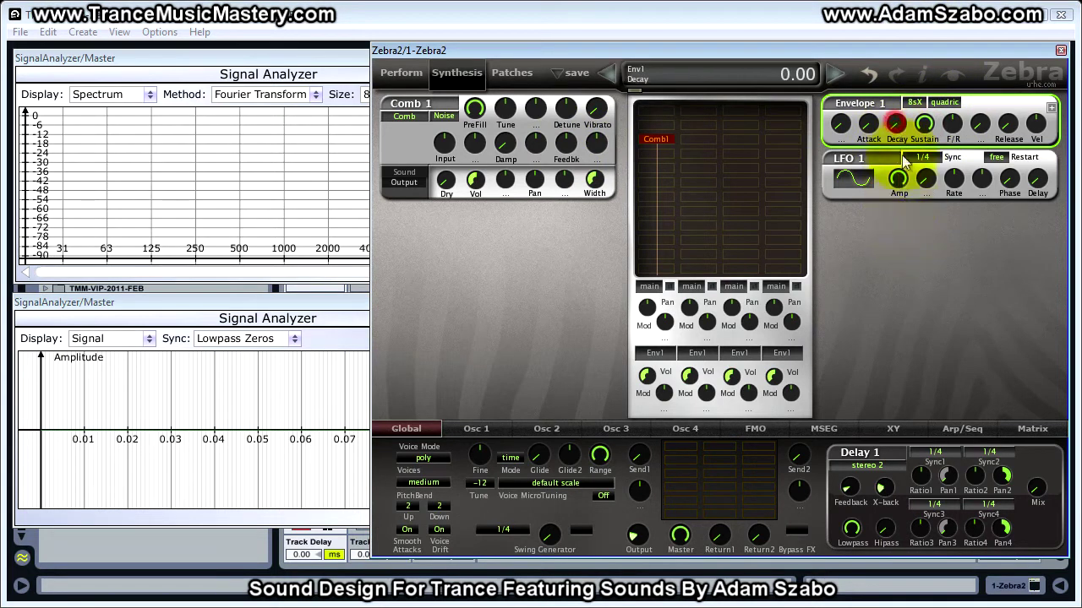
pyautogui.click(925, 125)
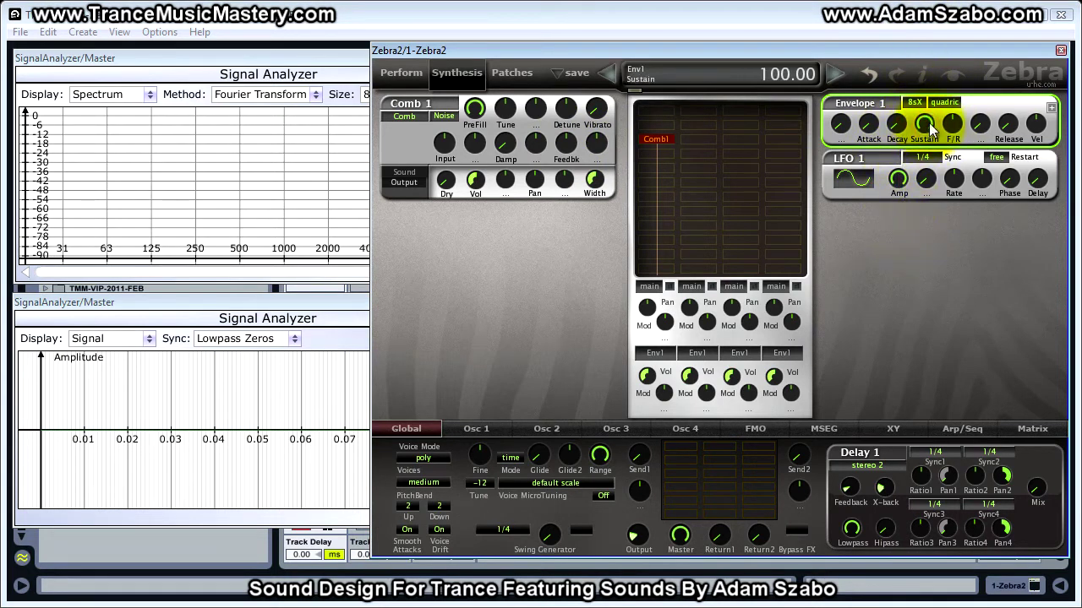
pyautogui.moveTo(1005, 124)
pyautogui.mouseDown()
pyautogui.moveTo(1004, 89)
pyautogui.moveTo(1005, 127)
pyautogui.mouseUp()
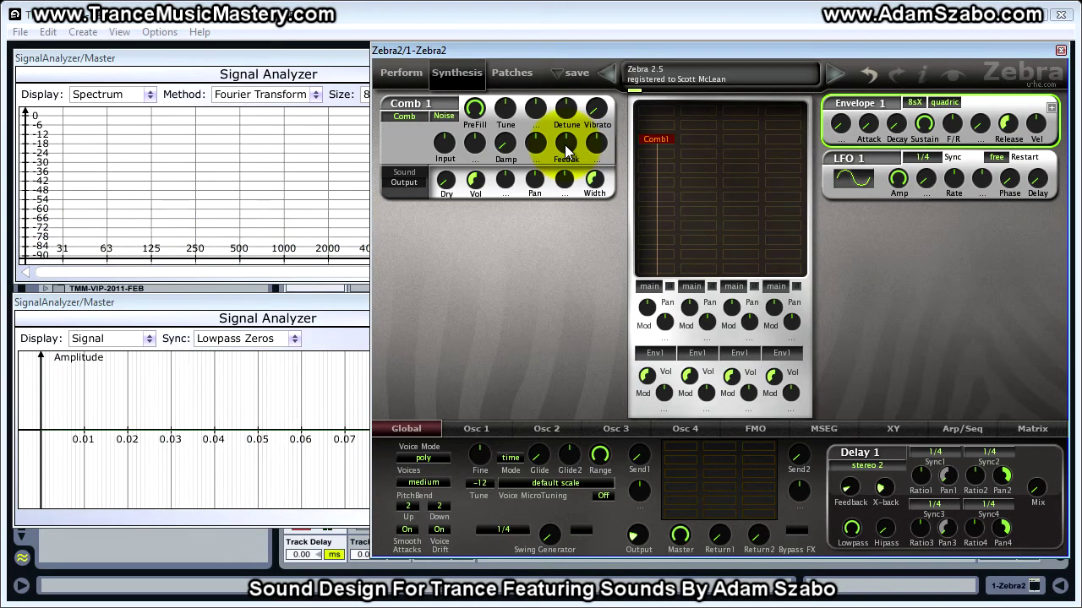
# Step: Set Comb 1's Feedback to 12 and raise Envelope 1's release to its maximum
pyautogui.moveTo(566, 150); pyautogui.dragTo(567, 146)
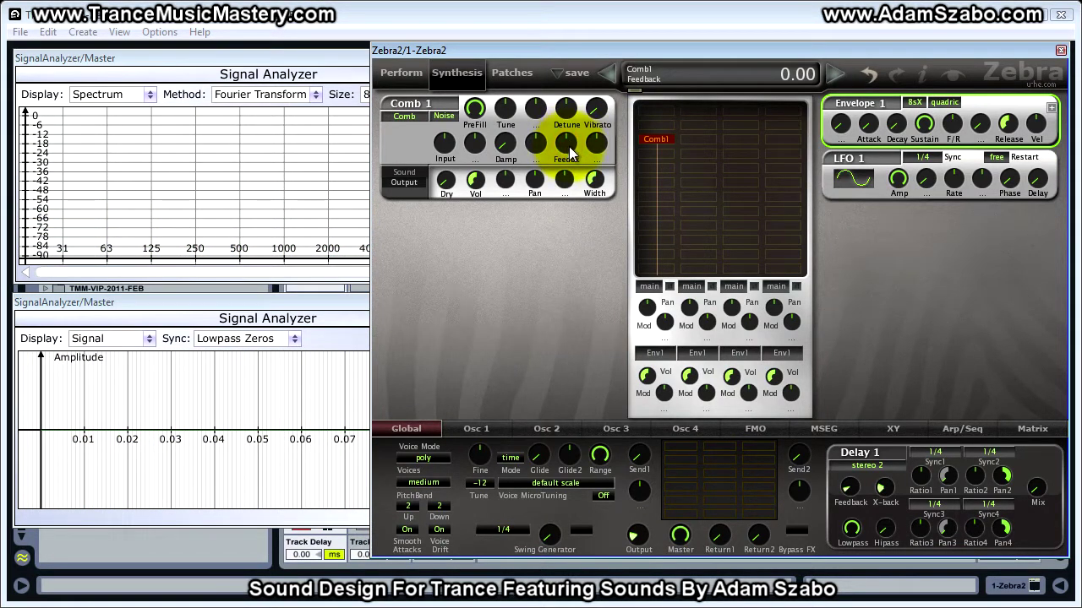
pyautogui.click(565, 146)
pyautogui.moveTo(566, 147); pyautogui.dragTo(566, 144)
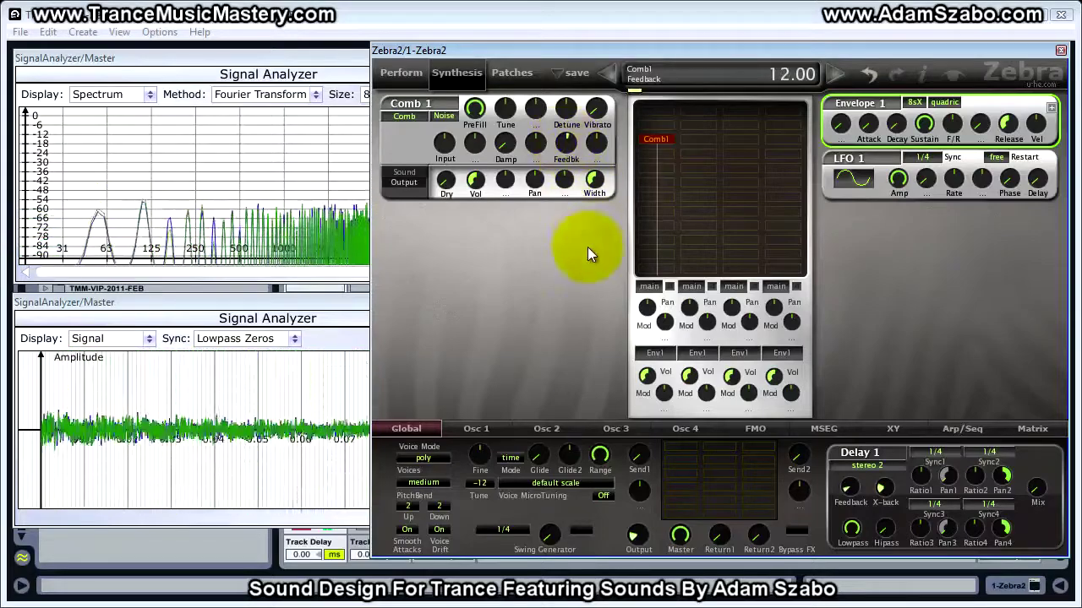
pyautogui.moveTo(1007, 124); pyautogui.dragTo(995, 48)
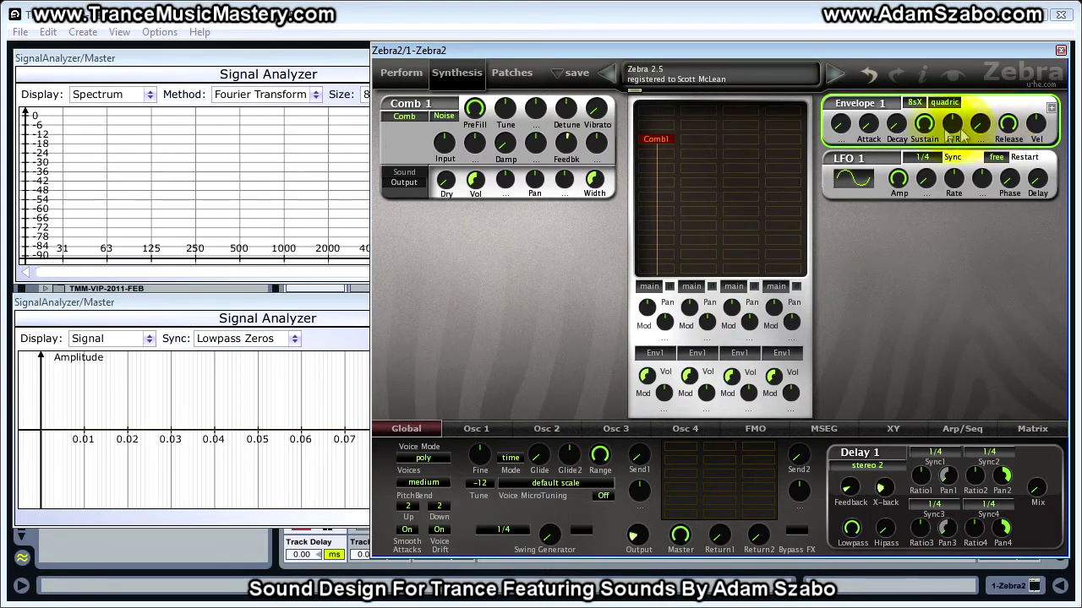
# Step: Add OSC1 to the second lane beside Comb1 and compare the two by muting each lane in turn
pyautogui.click(698, 139)
pyautogui.click(718, 145)
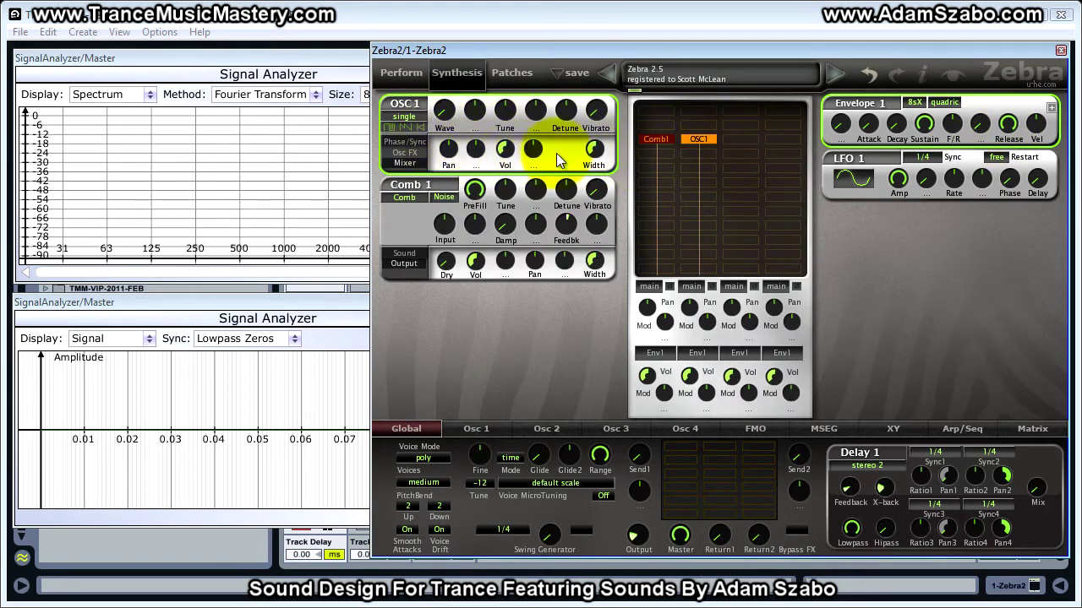
pyautogui.click(670, 285)
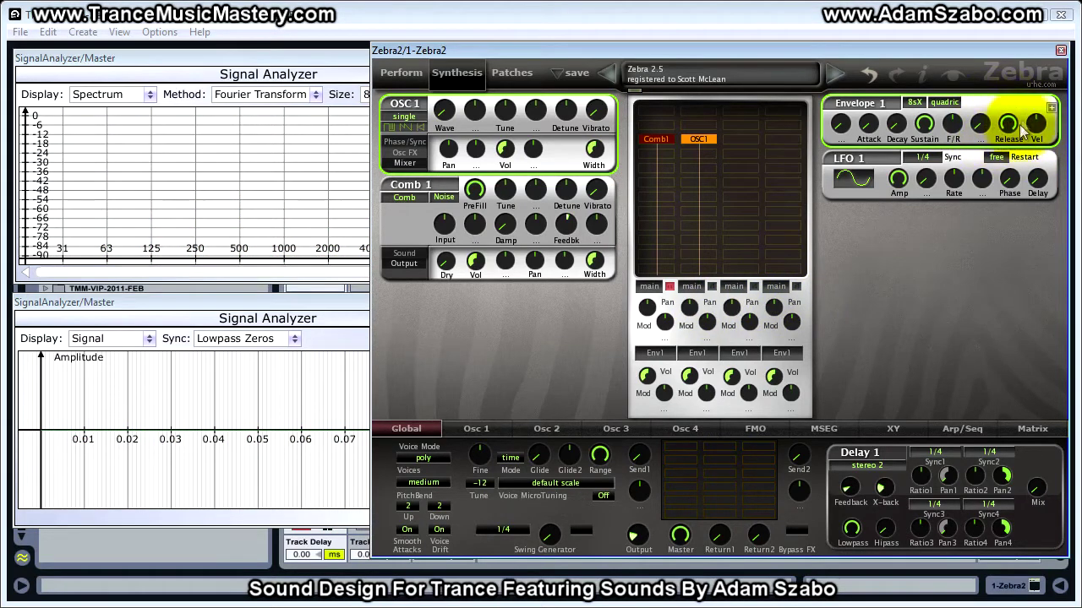
pyautogui.click(712, 287)
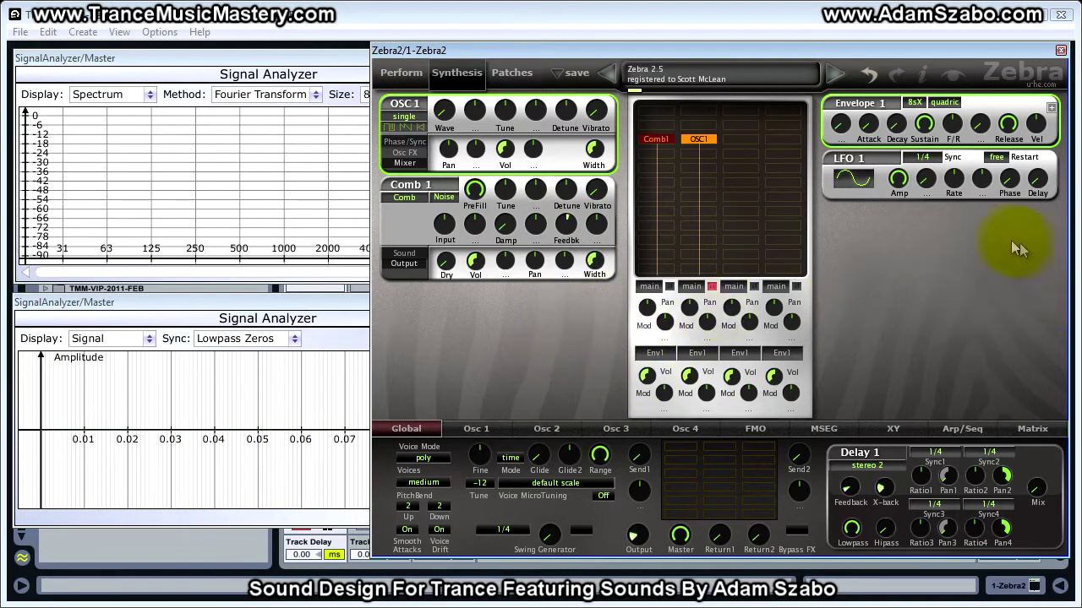
# Step: Raise Comb 1's Feedback substantially and remove OSC1 from the second lane
pyautogui.click(565, 225)
pyautogui.moveTo(565, 226); pyautogui.dragTo(567, 169)
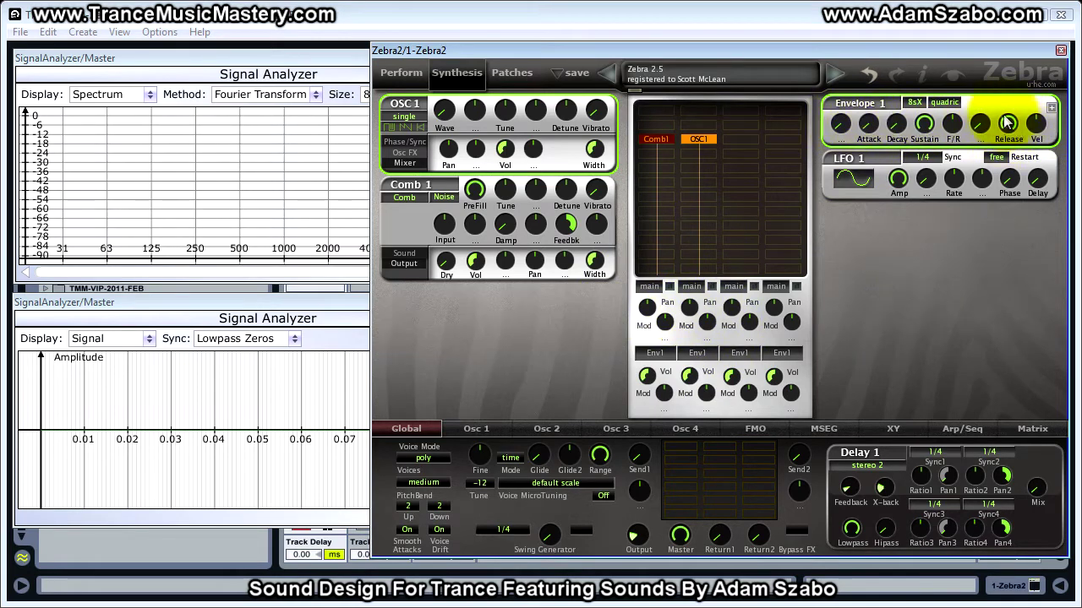
pyautogui.rightClick(709, 140)
pyautogui.click(747, 279)
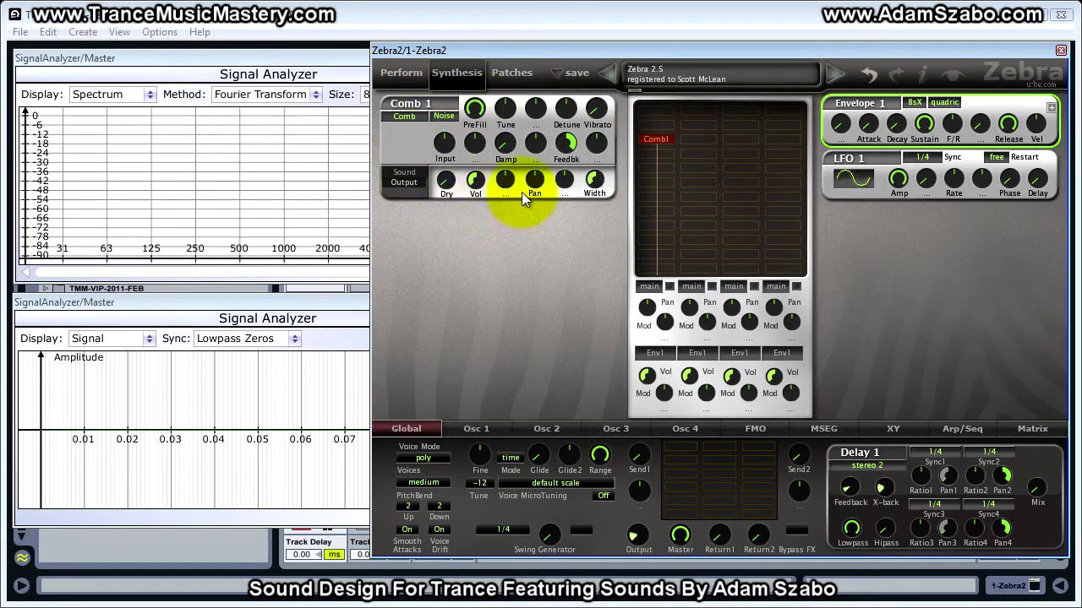
# Step: Lower Comb 1's Feedback to a moderate positive amount and look through its available comb modes
pyautogui.moveTo(564, 144); pyautogui.dragTo(564, 169)
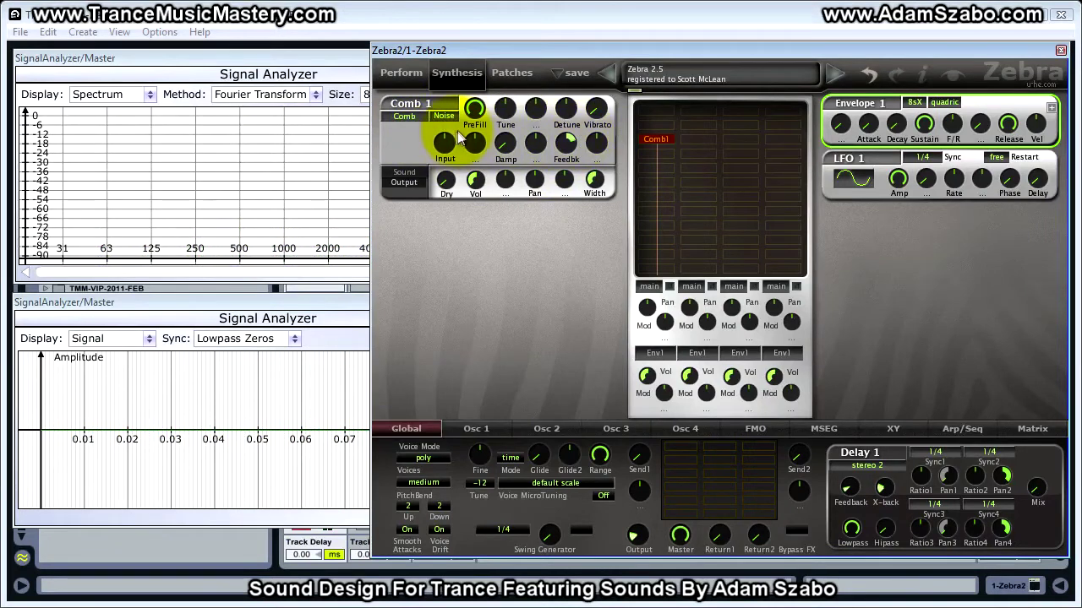
pyautogui.click(408, 115)
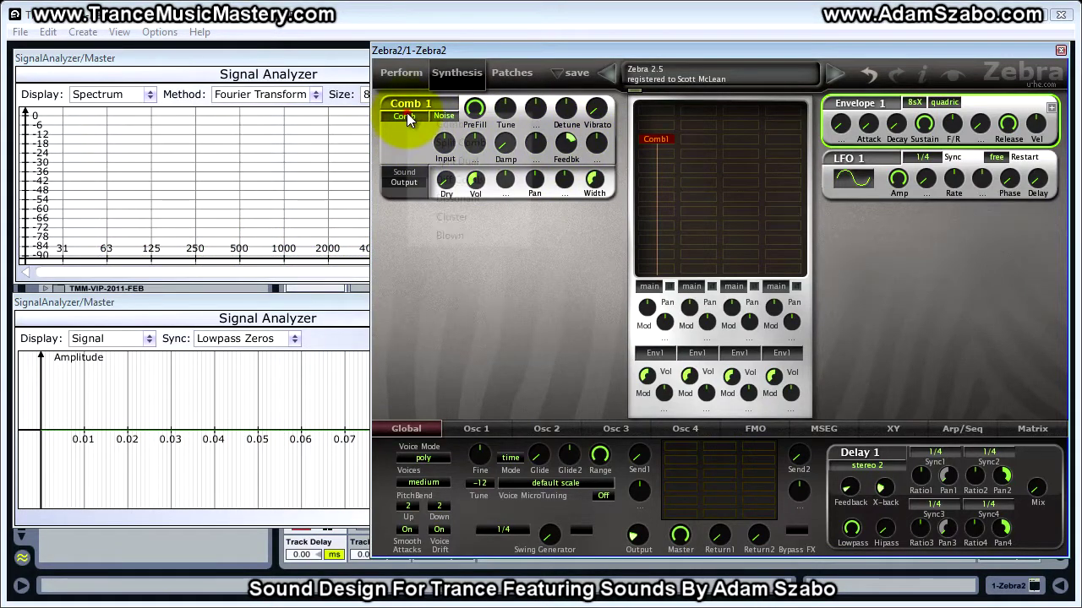
pyautogui.click(387, 136)
pyautogui.click(405, 121)
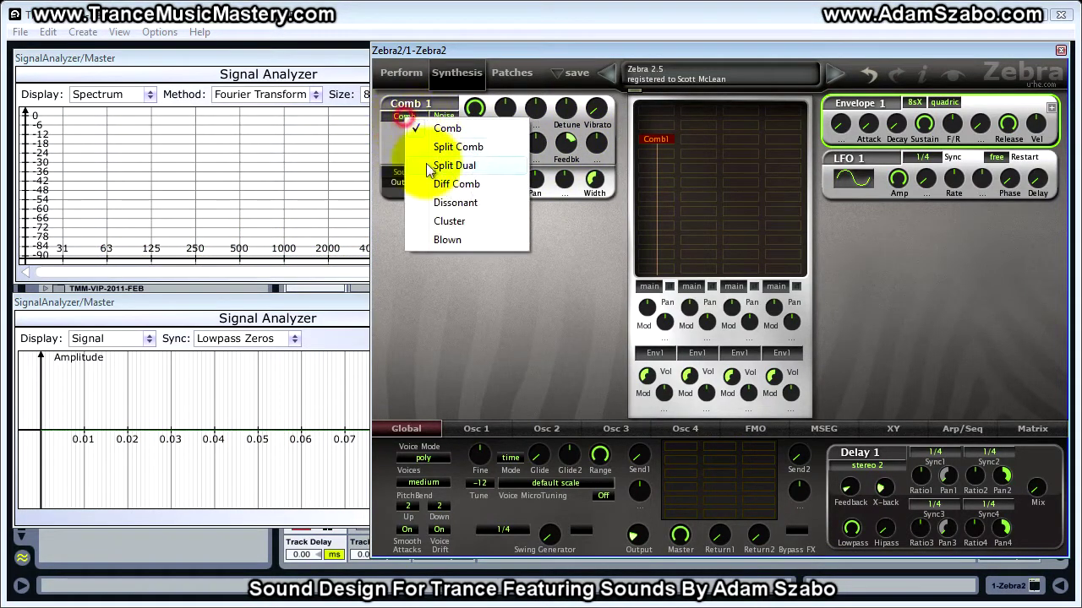
pyautogui.click(393, 151)
# Step: With Comb 1 in Comb mode, audition the Saw and Square fill waveforms and return the fill to Noise
pyautogui.click(436, 114)
pyautogui.click(459, 146)
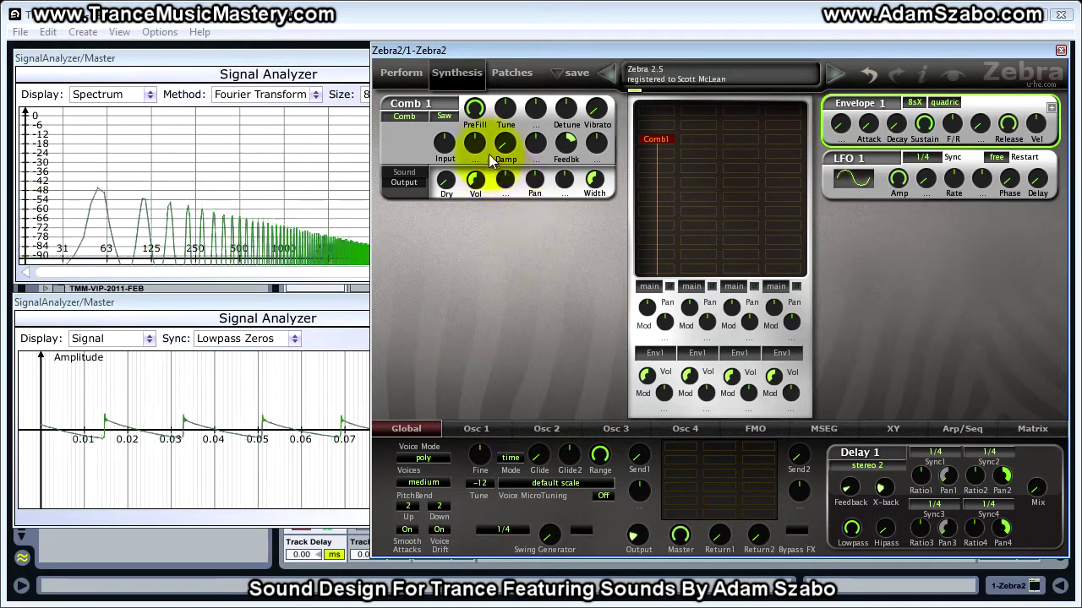
pyautogui.click(446, 116)
pyautogui.click(463, 164)
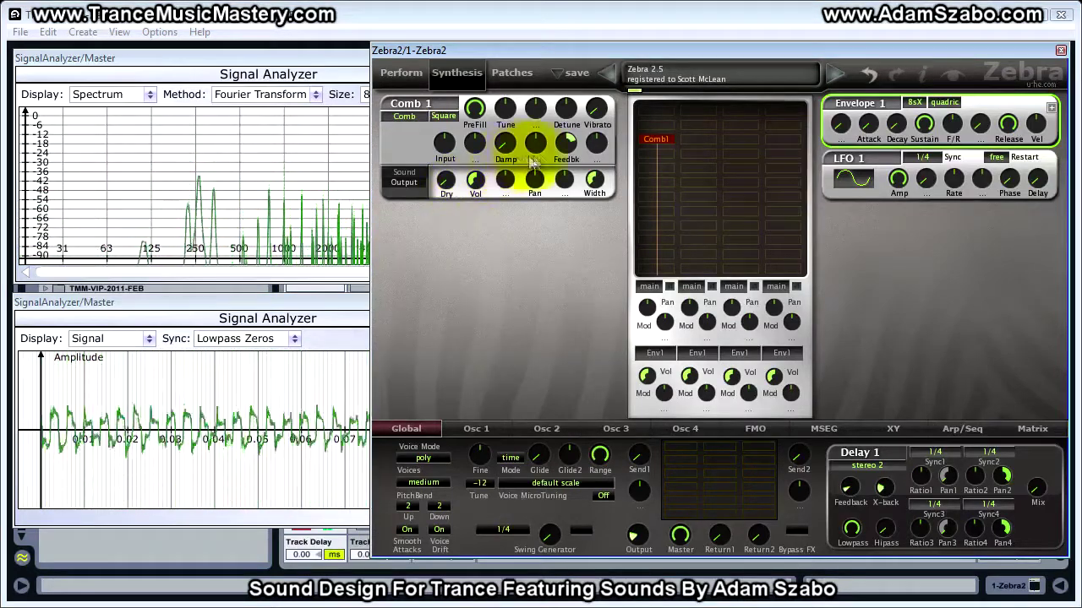
pyautogui.click(443, 116)
pyautogui.click(465, 146)
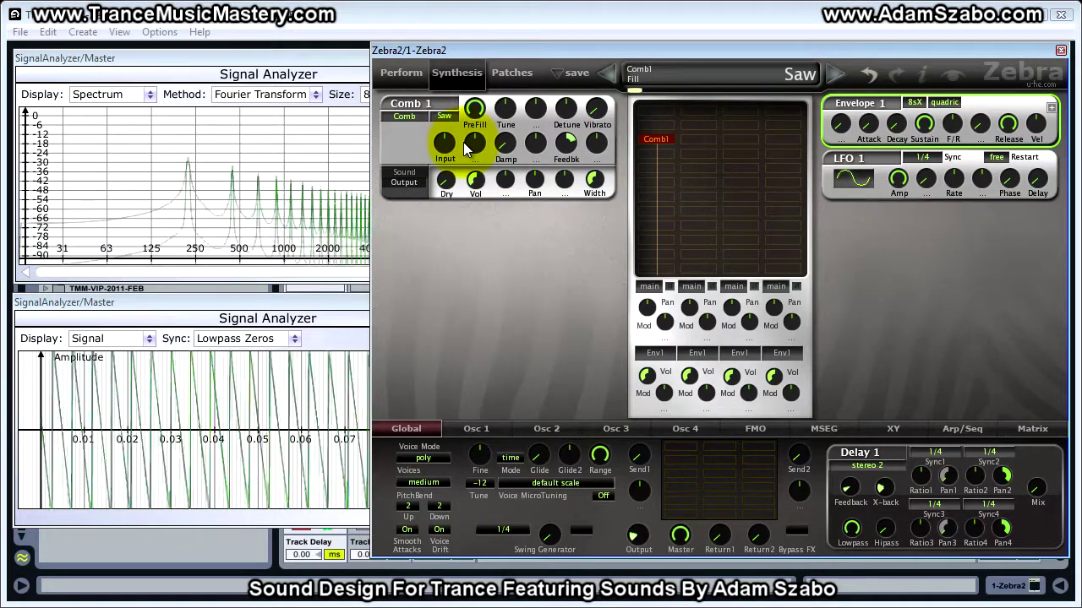
pyautogui.click(454, 116)
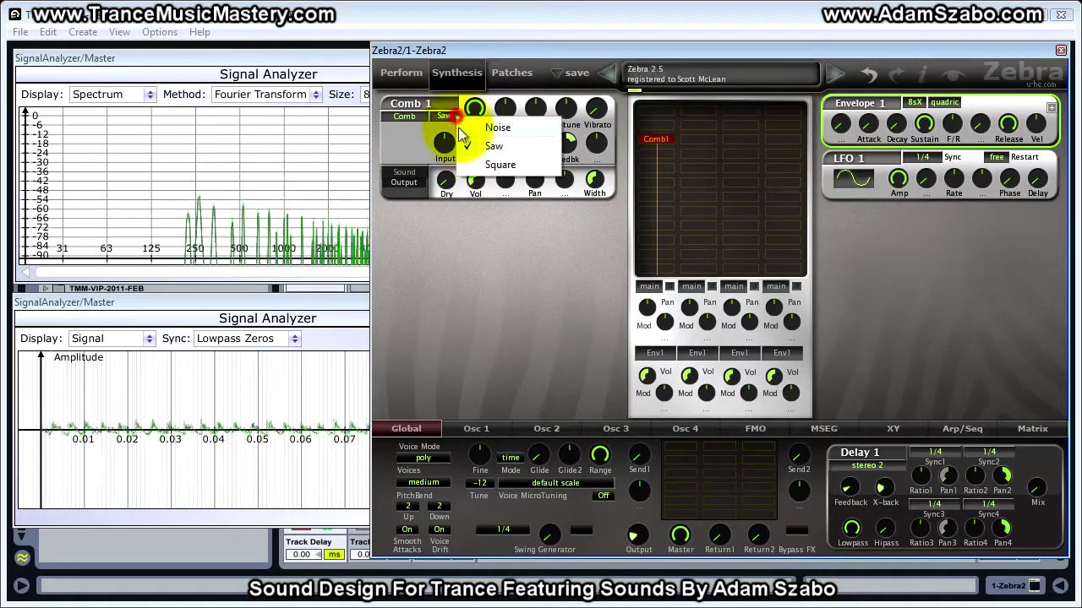
pyautogui.click(460, 127)
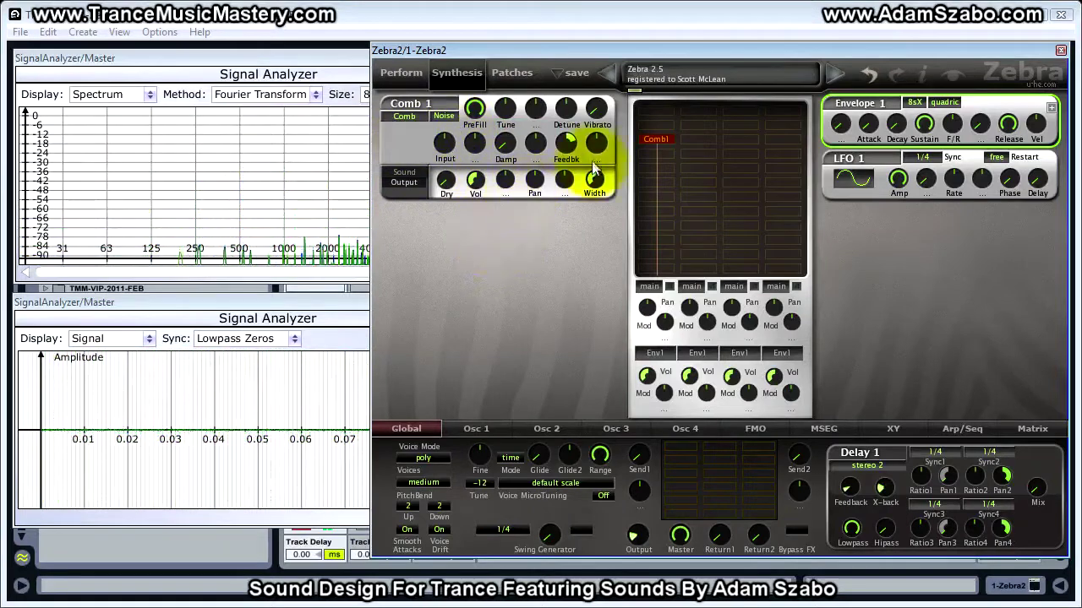
# Step: Switch Comb 1 to Split Comb mode, audition it with Noise, Saw and Square fills, and set the fill back to Noise
pyautogui.click(411, 120)
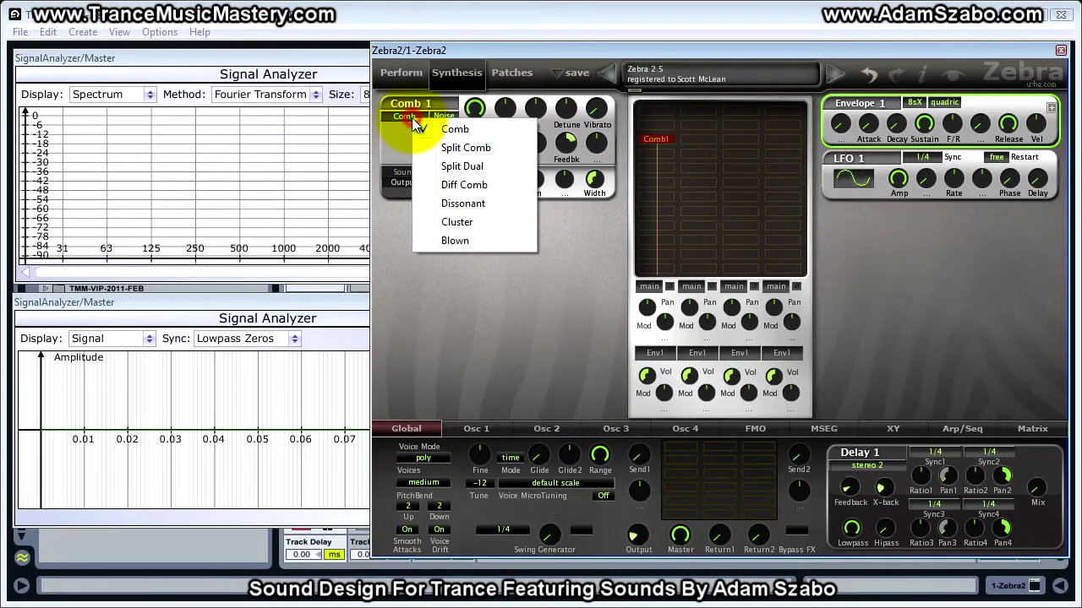
pyautogui.click(476, 150)
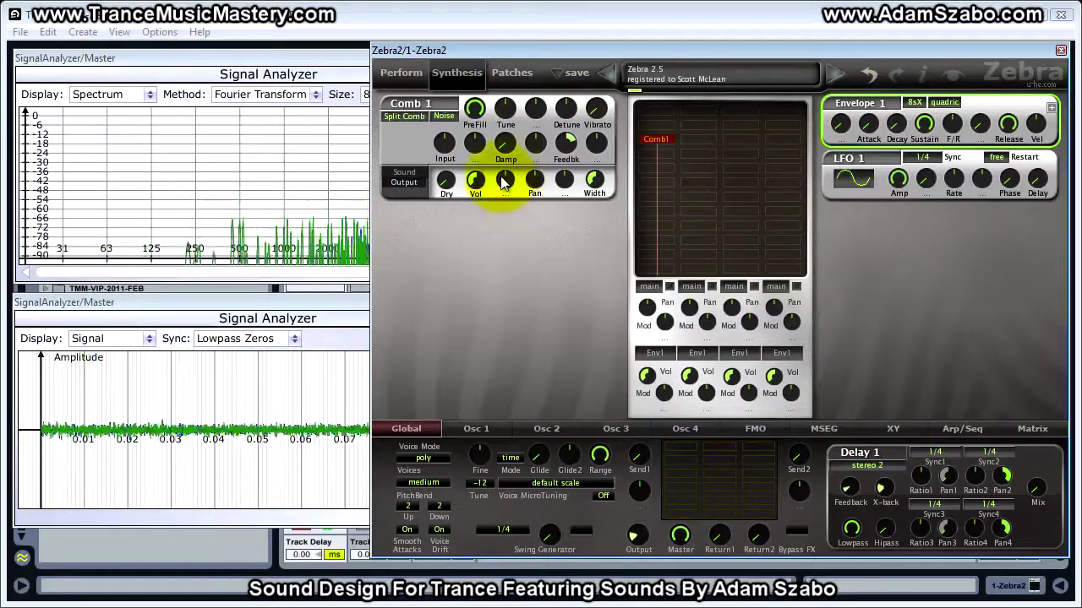
pyautogui.click(444, 116)
pyautogui.click(461, 146)
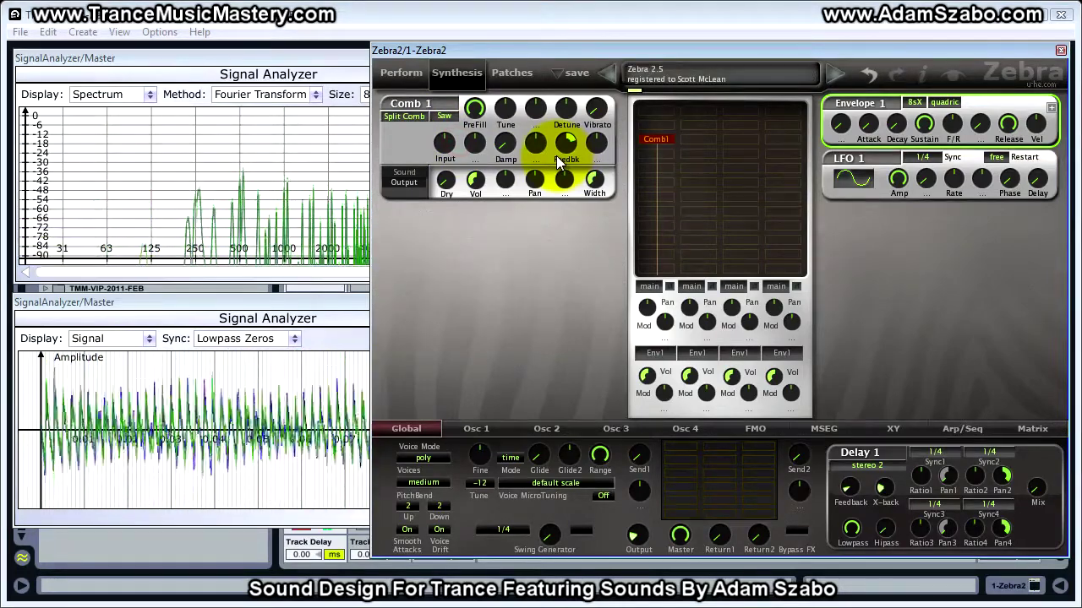
pyautogui.click(443, 116)
pyautogui.click(465, 162)
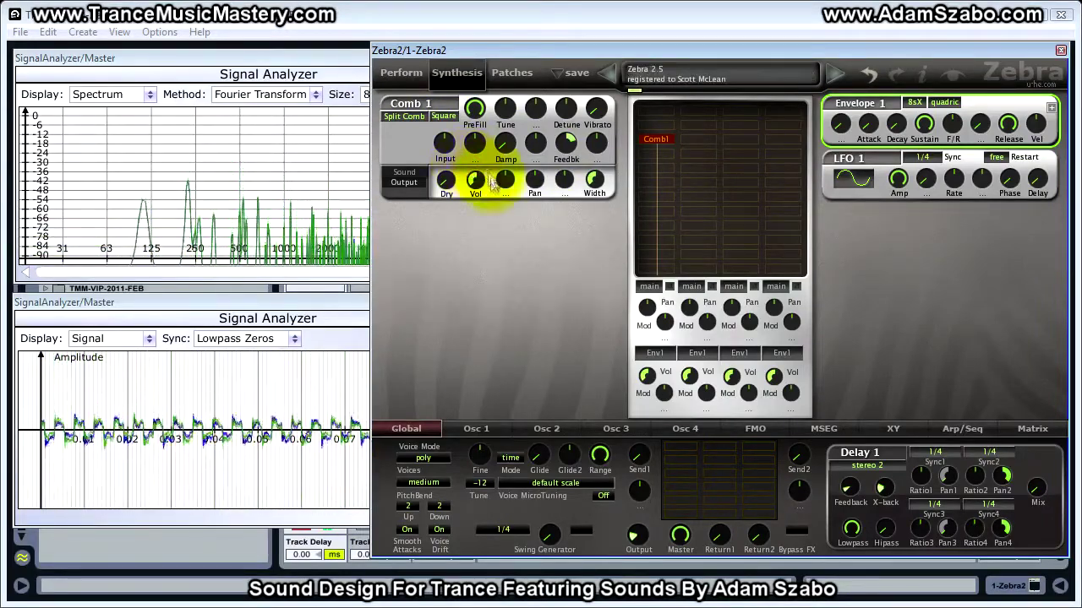
pyautogui.click(442, 116)
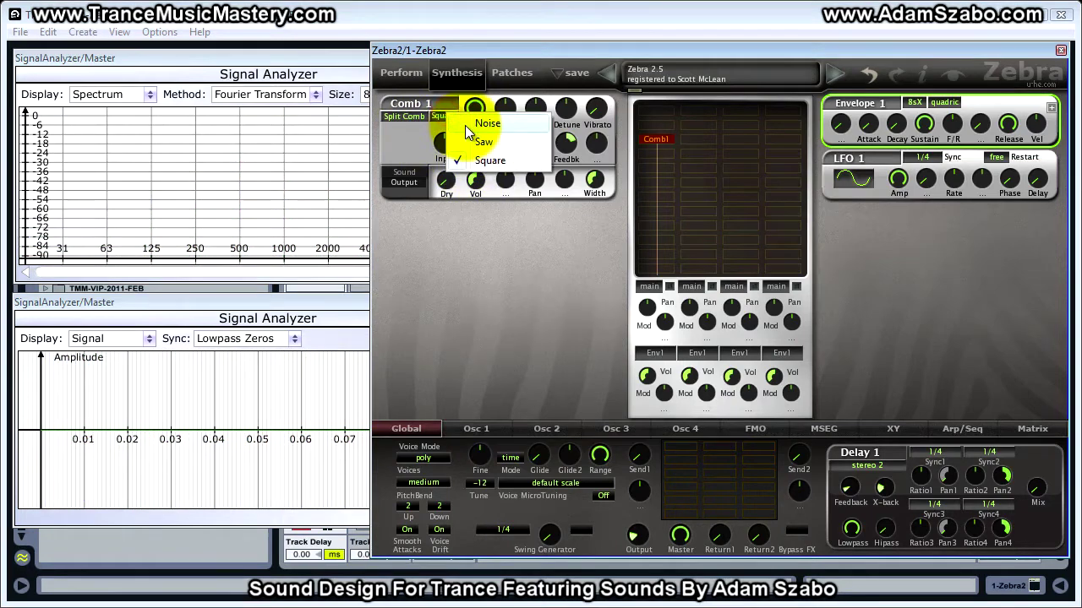
pyautogui.click(479, 54)
# Step: Audition Comb 1's Split Dual, Diff Comb and Dissonant modes in turn with the Noise fill
pyautogui.click(409, 118)
pyautogui.click(447, 169)
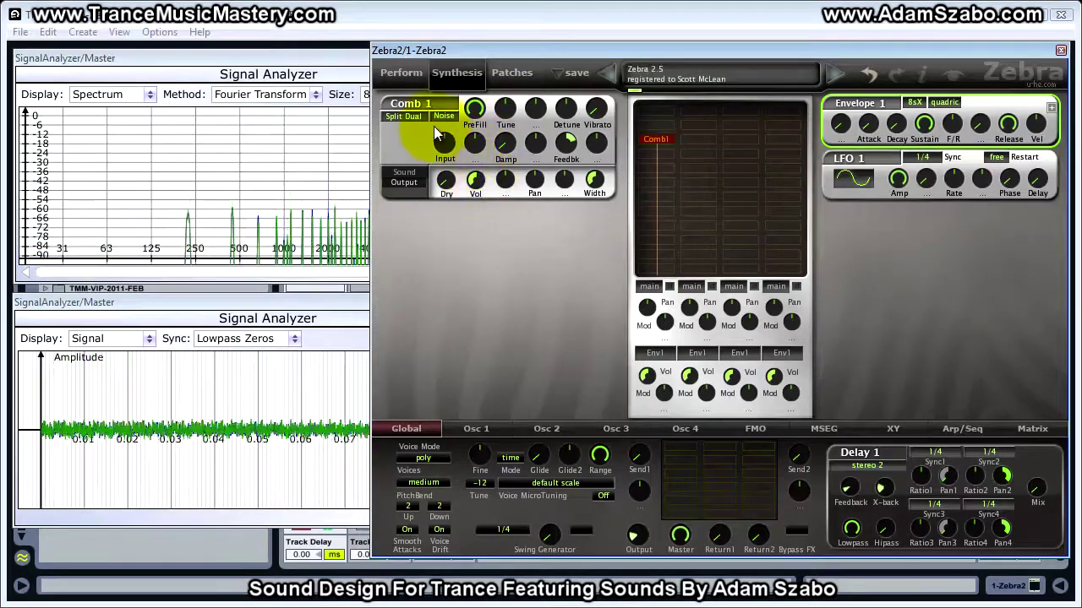
pyautogui.click(400, 118)
pyautogui.click(428, 186)
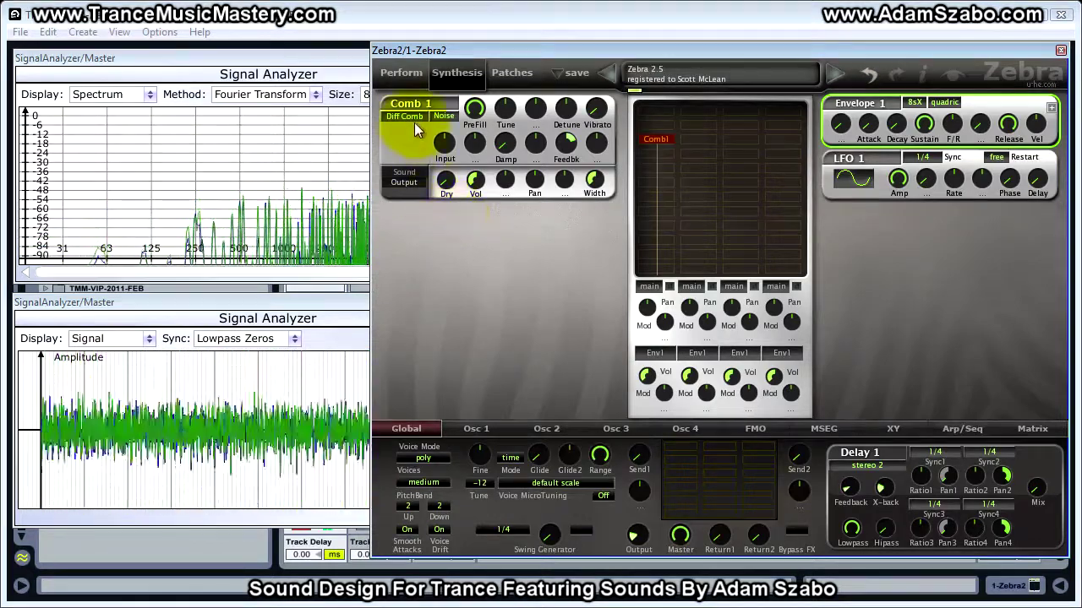
pyautogui.click(409, 119)
pyautogui.click(454, 207)
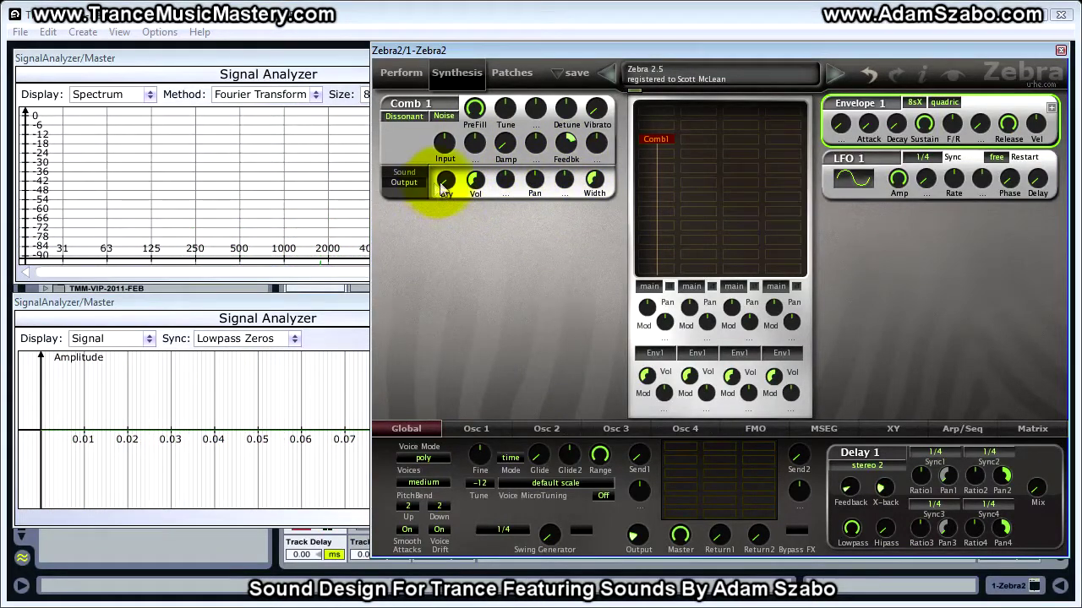
# Step: Switch Comb 1 to Cluster mode, try the Saw and Square fills with it, and set the fill back to Noise
pyautogui.click(405, 116)
pyautogui.click(447, 223)
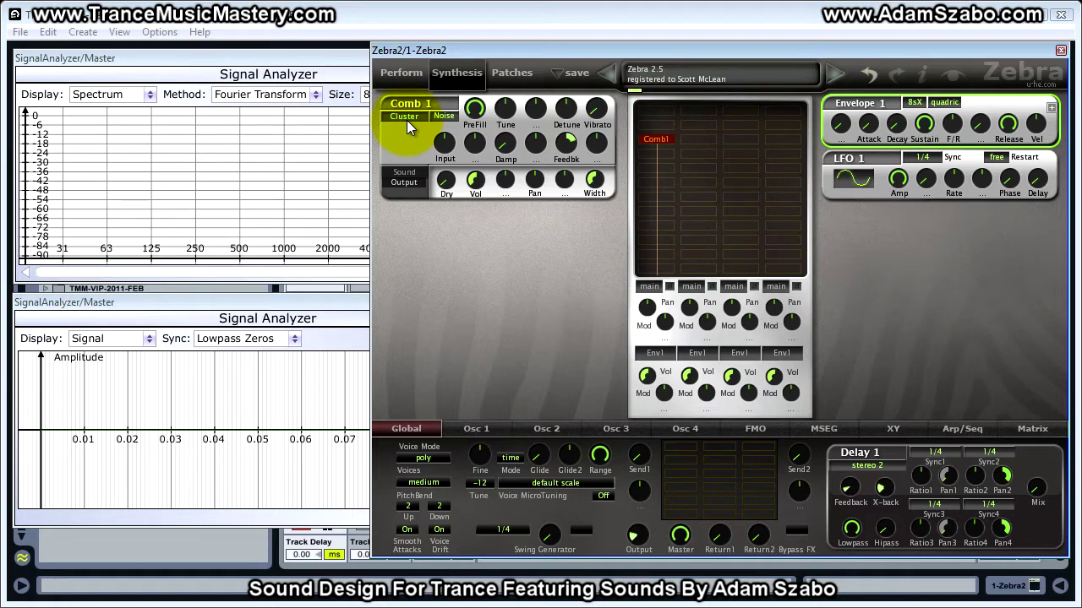
pyautogui.click(444, 116)
pyautogui.click(463, 146)
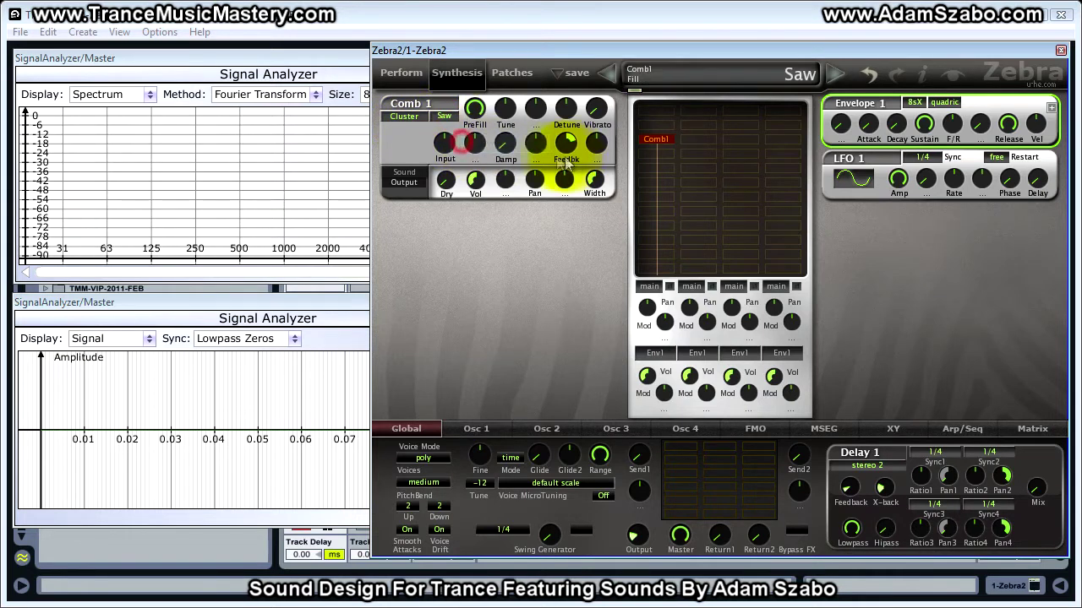
pyautogui.click(441, 116)
pyautogui.click(486, 160)
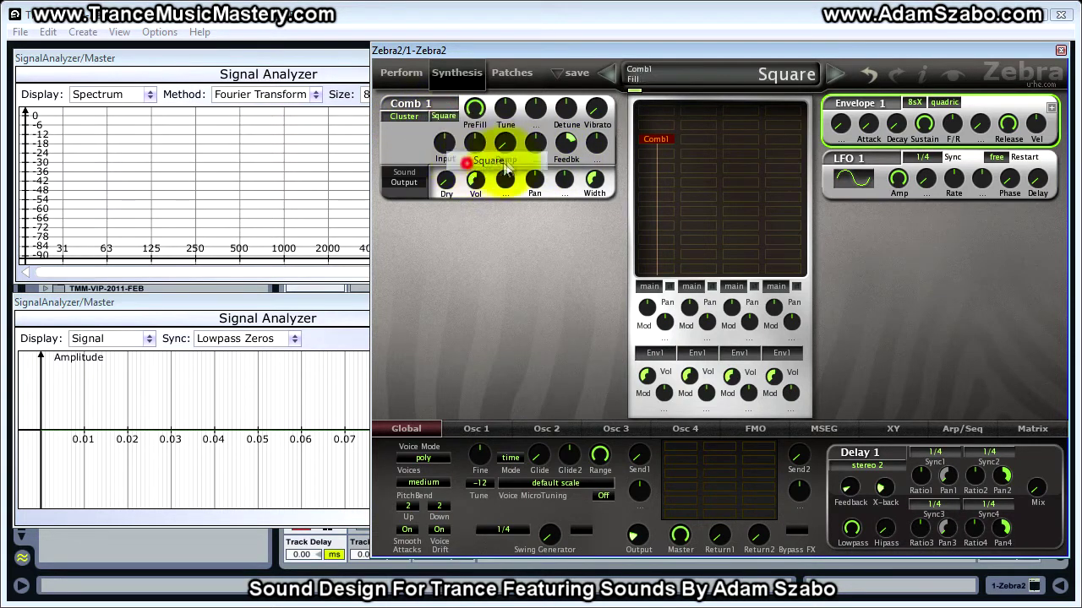
pyautogui.click(444, 116)
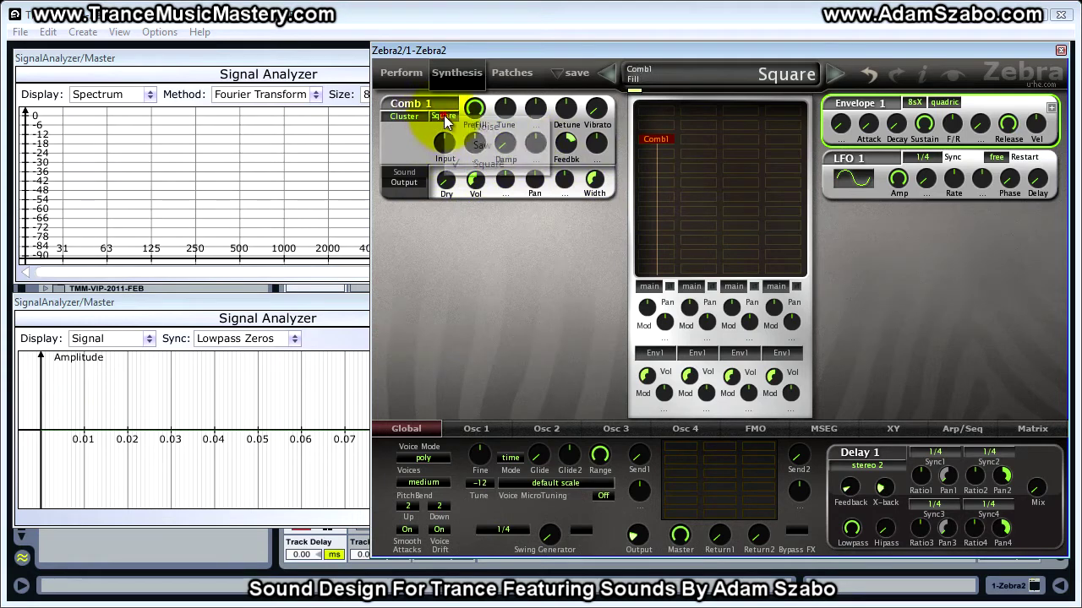
pyautogui.click(462, 126)
# Step: Audition Comb 1's Blown mode with the Noise fill and switch back to Dissonant mode
pyautogui.click(403, 116)
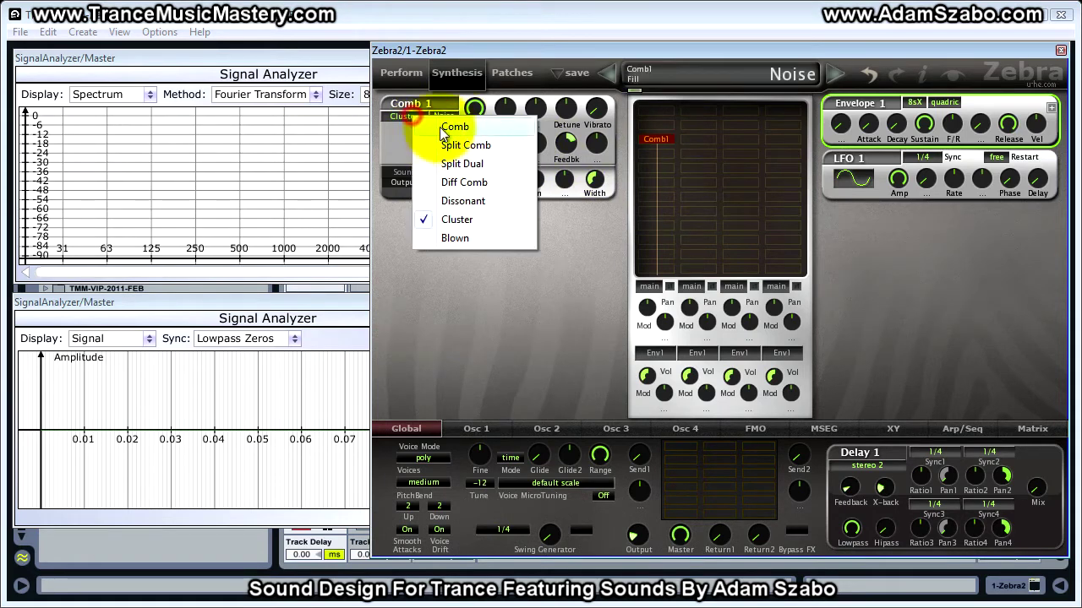
pyautogui.click(456, 237)
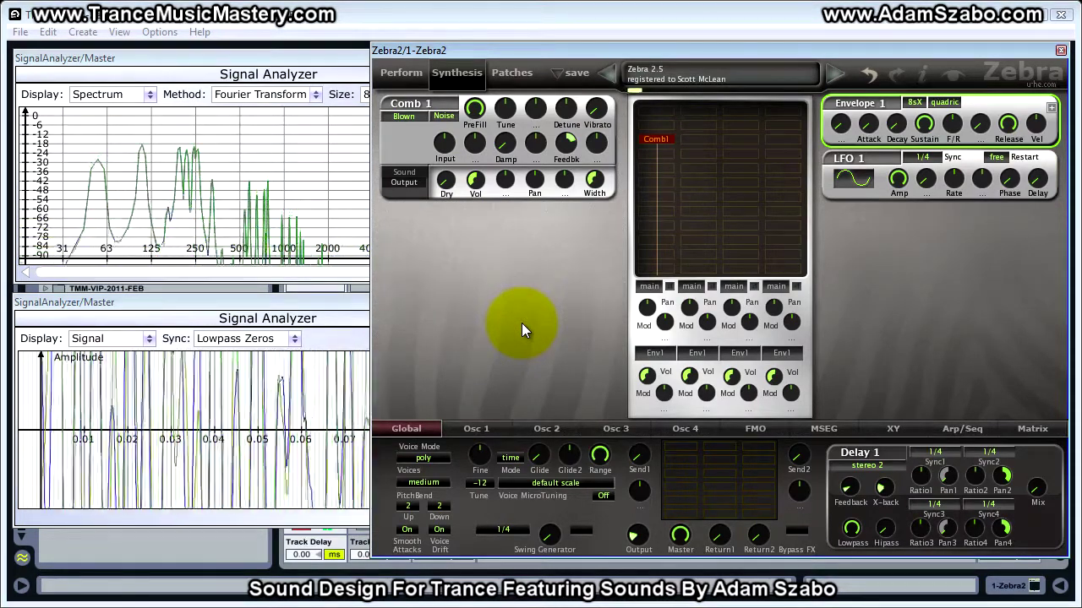
pyautogui.click(413, 115)
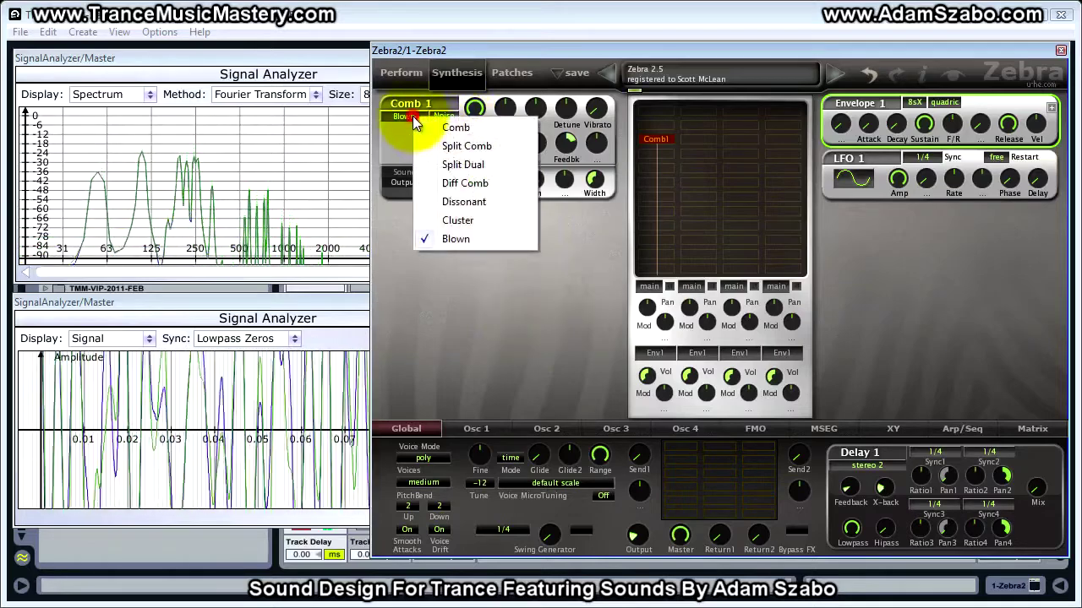
pyautogui.click(461, 202)
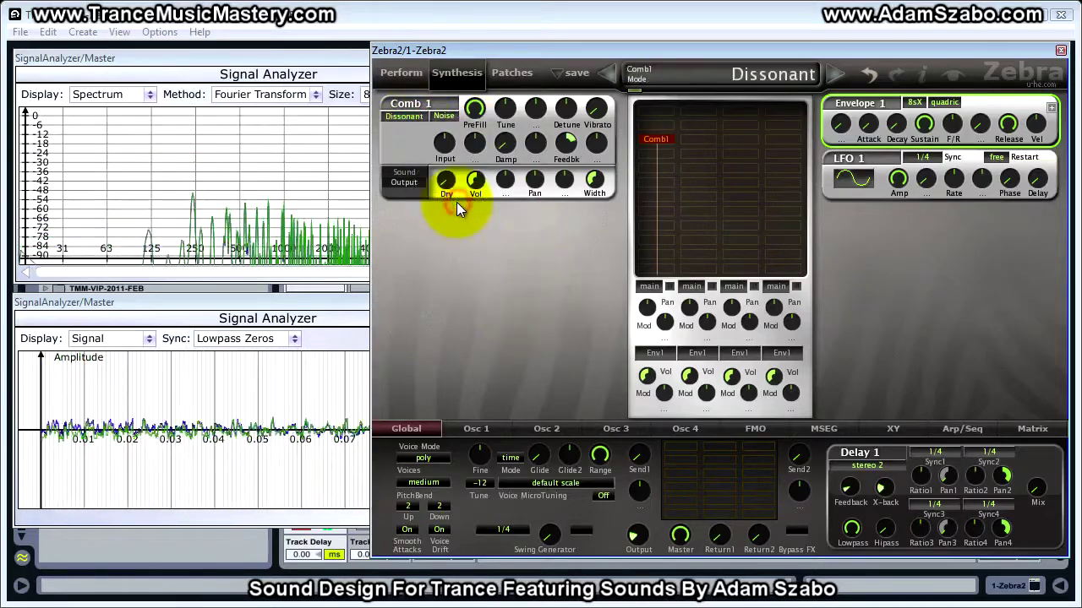
# Step: Switch Comb 1 to Split Dual mode and set its fill waveform to Saw
pyautogui.click(404, 116)
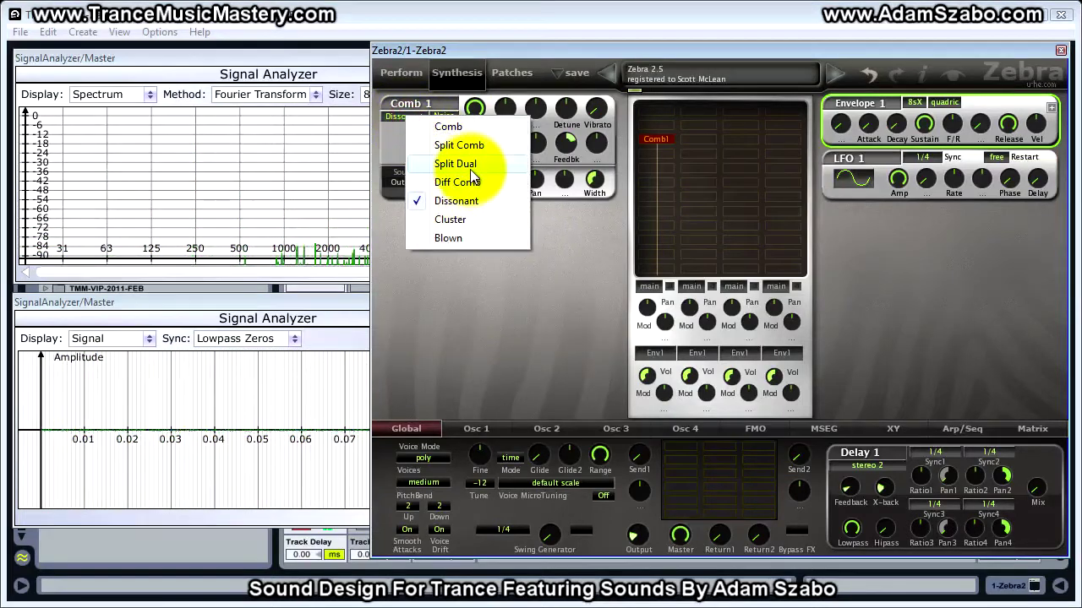
pyautogui.click(452, 163)
pyautogui.click(443, 116)
pyautogui.click(430, 75)
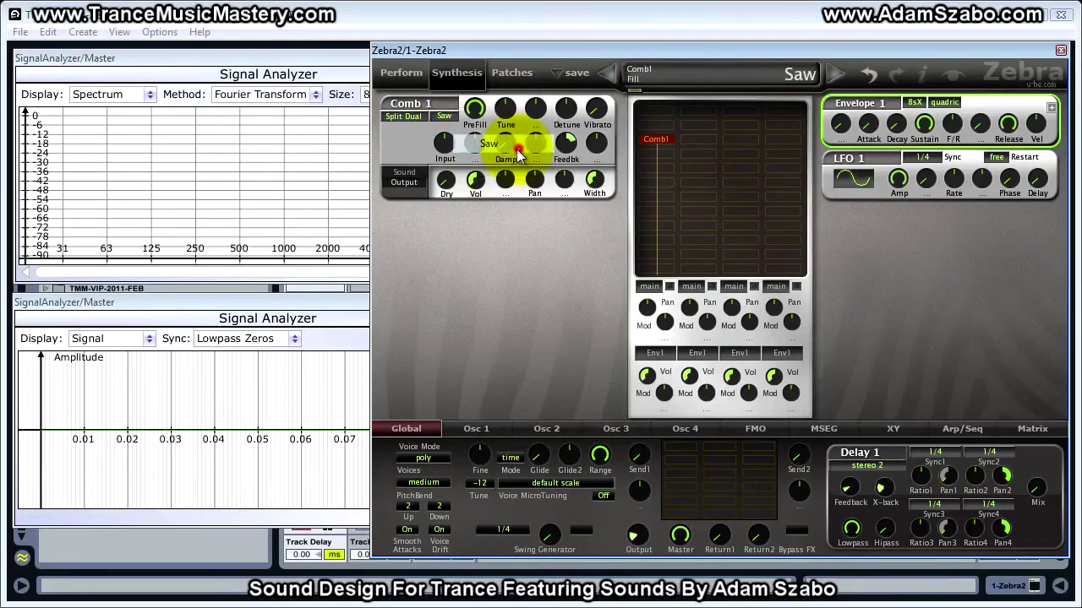
pyautogui.click(444, 116)
pyautogui.click(487, 148)
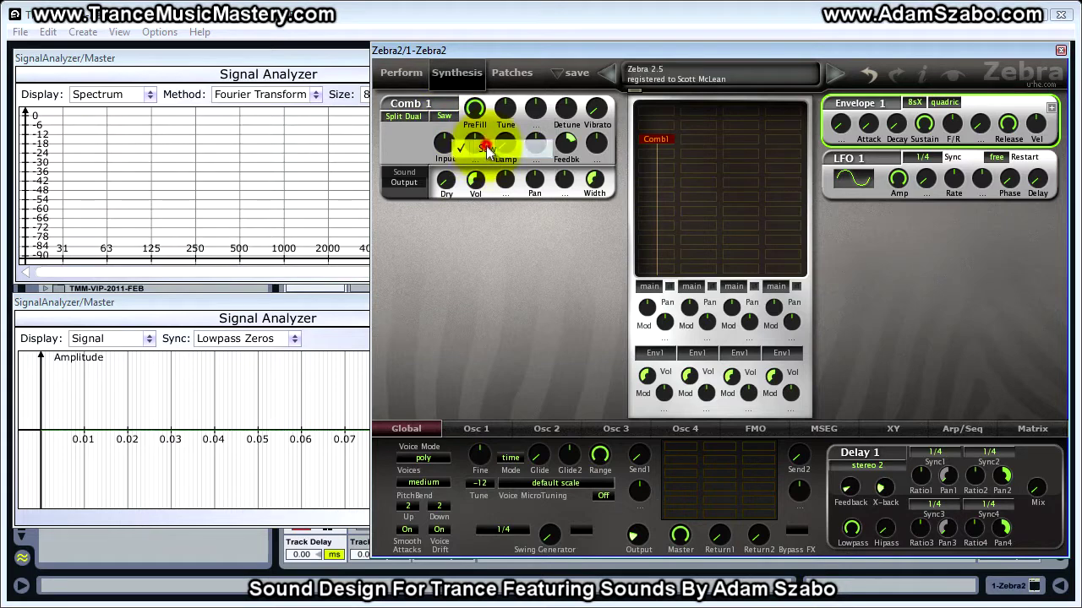
# Step: Audition Comb 1's Diff Comb, Dissonant and Cluster modes in turn with the Saw fill
pyautogui.click(420, 116)
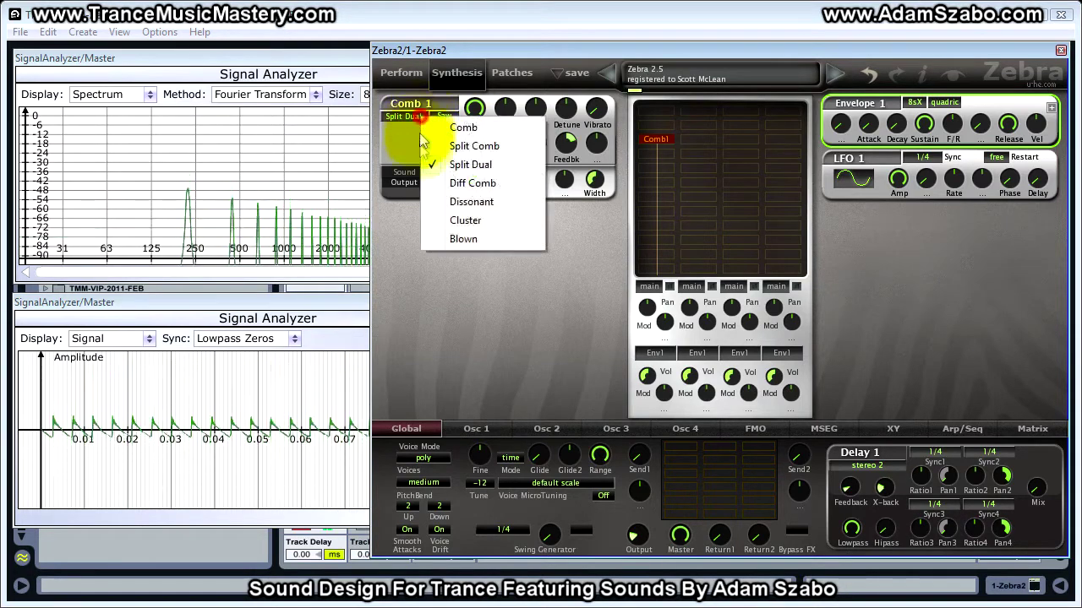
pyautogui.click(436, 183)
pyautogui.click(406, 116)
pyautogui.click(439, 201)
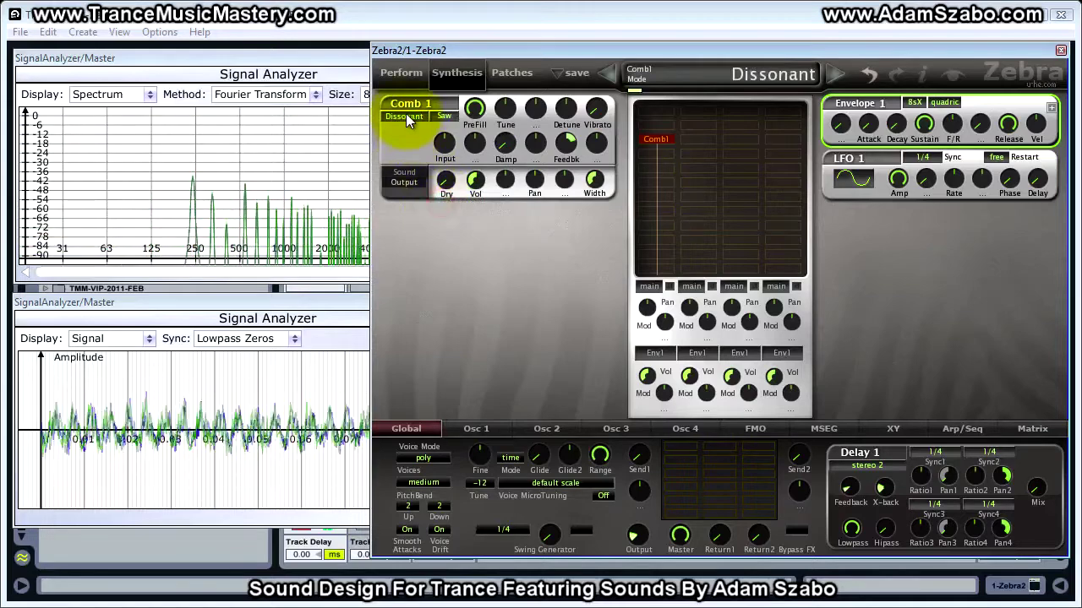
pyautogui.click(405, 117)
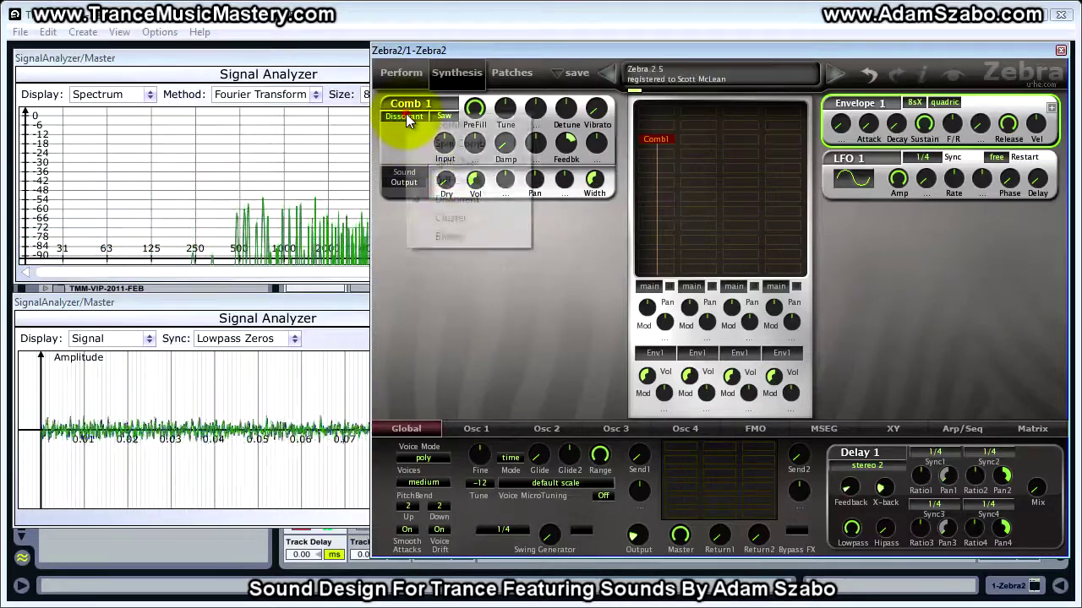
pyautogui.click(446, 215)
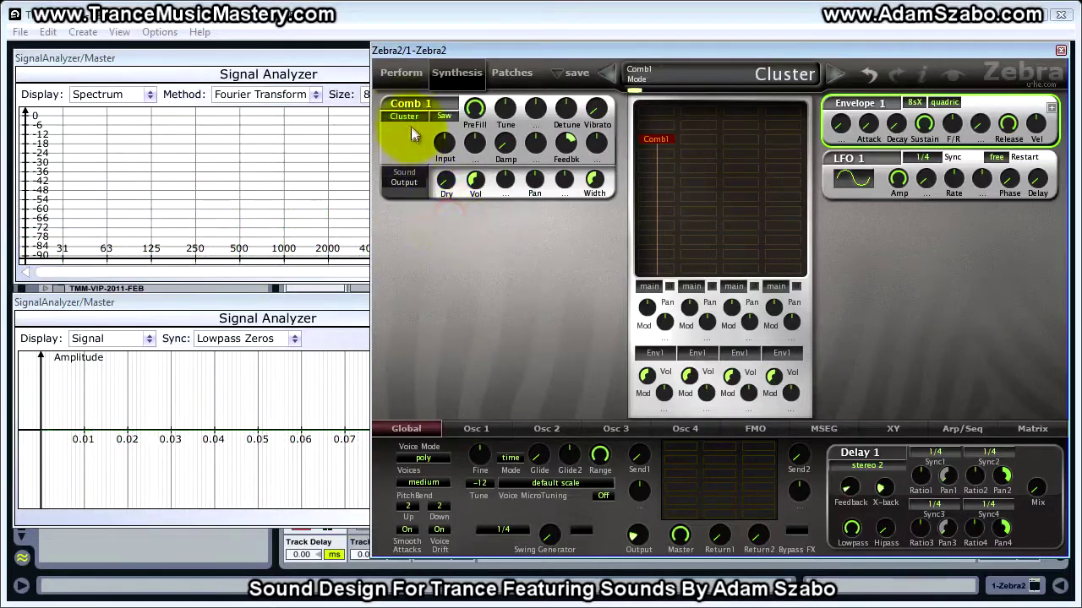
# Step: Switch Comb 1 to Blown mode and change its fill waveform from Saw to Square
pyautogui.click(405, 115)
pyautogui.click(436, 233)
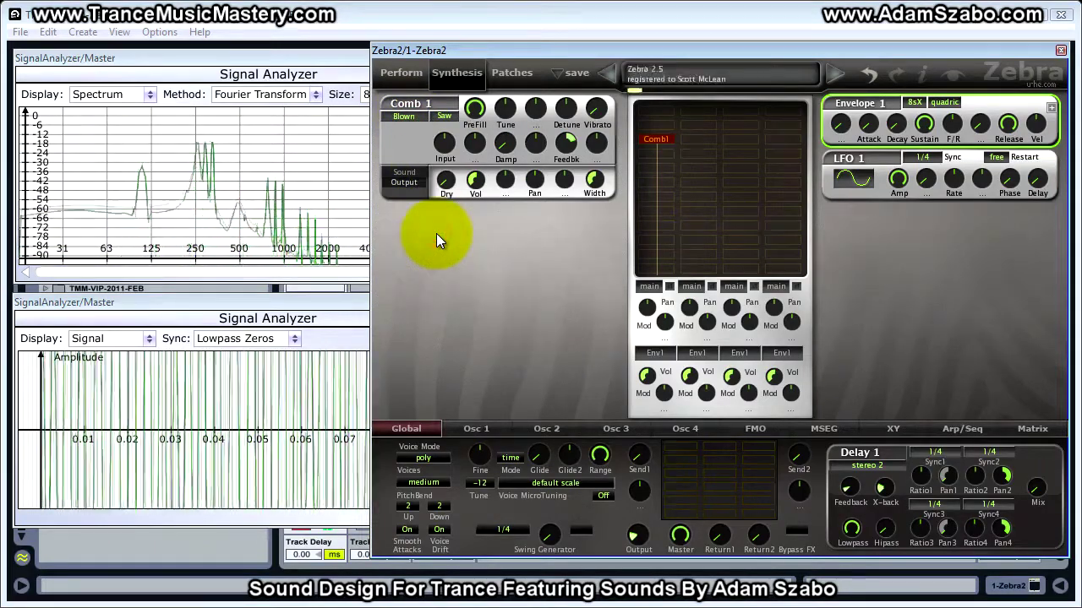
pyautogui.click(409, 117)
pyautogui.click(443, 116)
pyautogui.click(444, 116)
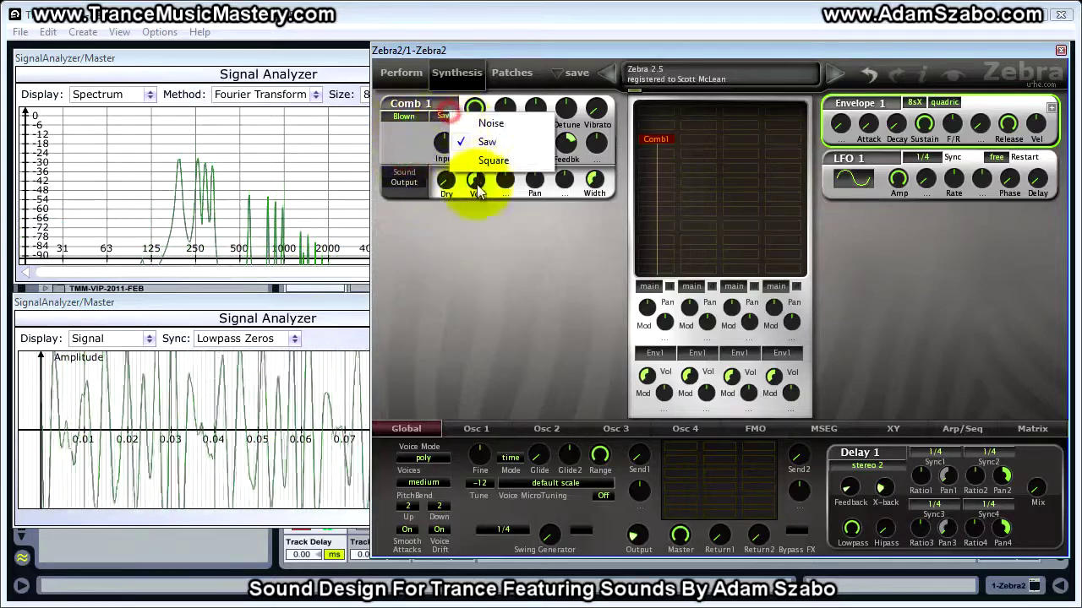
pyautogui.click(473, 160)
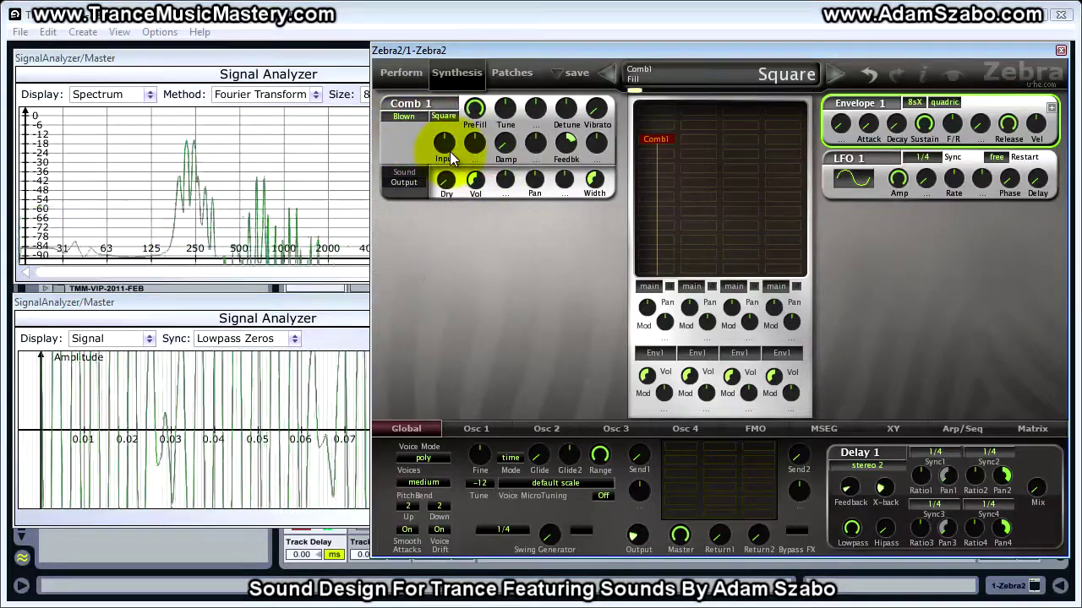
# Step: Audition Comb 1's Dissonant, Diff Comb and Split Dual modes in turn with the Square fill
pyautogui.click(405, 116)
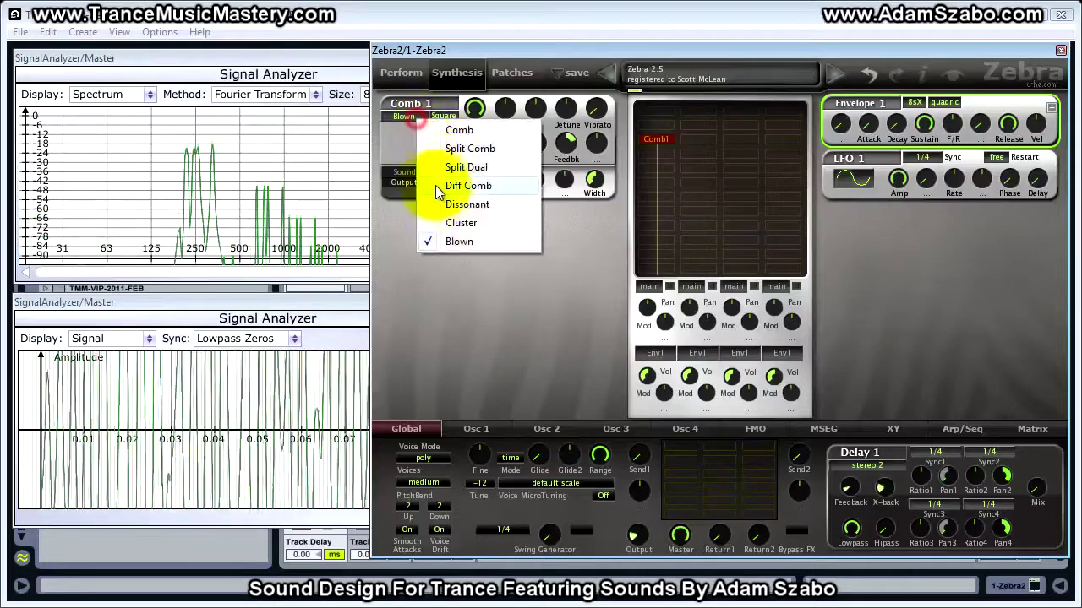
pyautogui.click(446, 205)
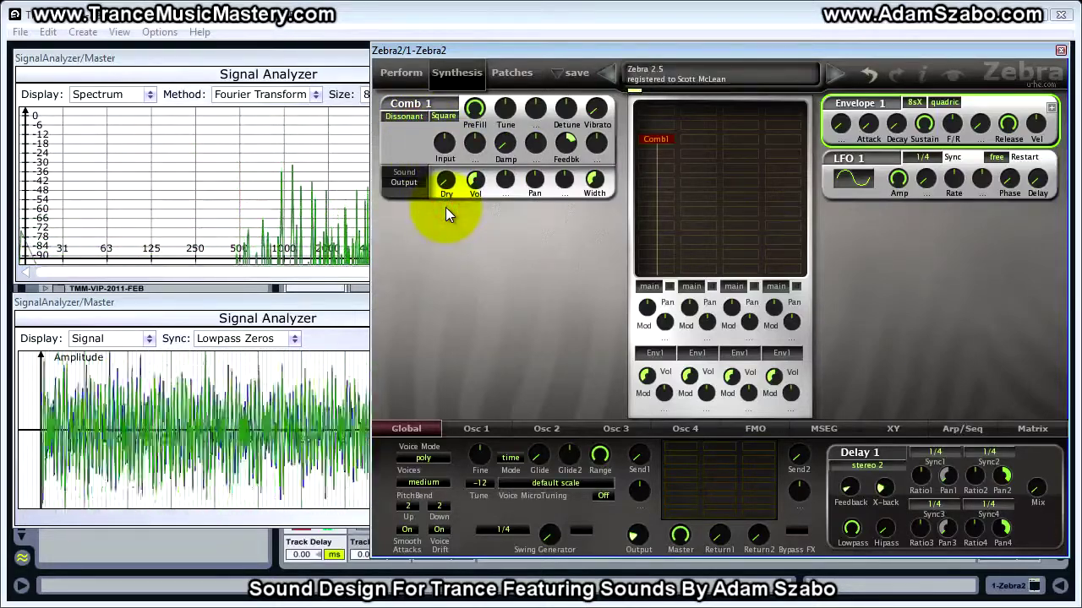
pyautogui.click(405, 116)
pyautogui.click(448, 179)
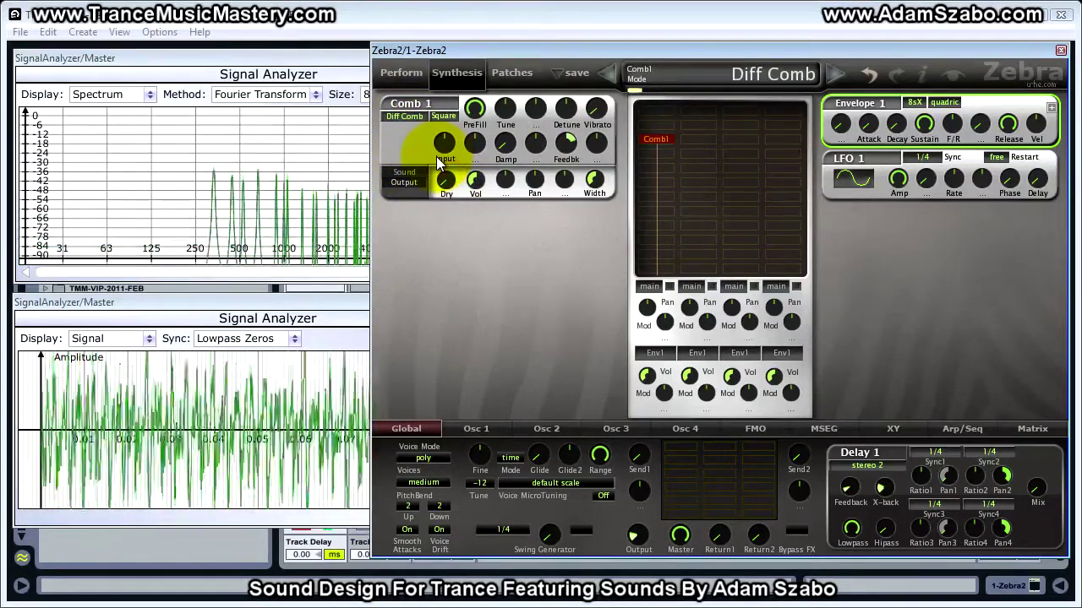
pyautogui.click(419, 120)
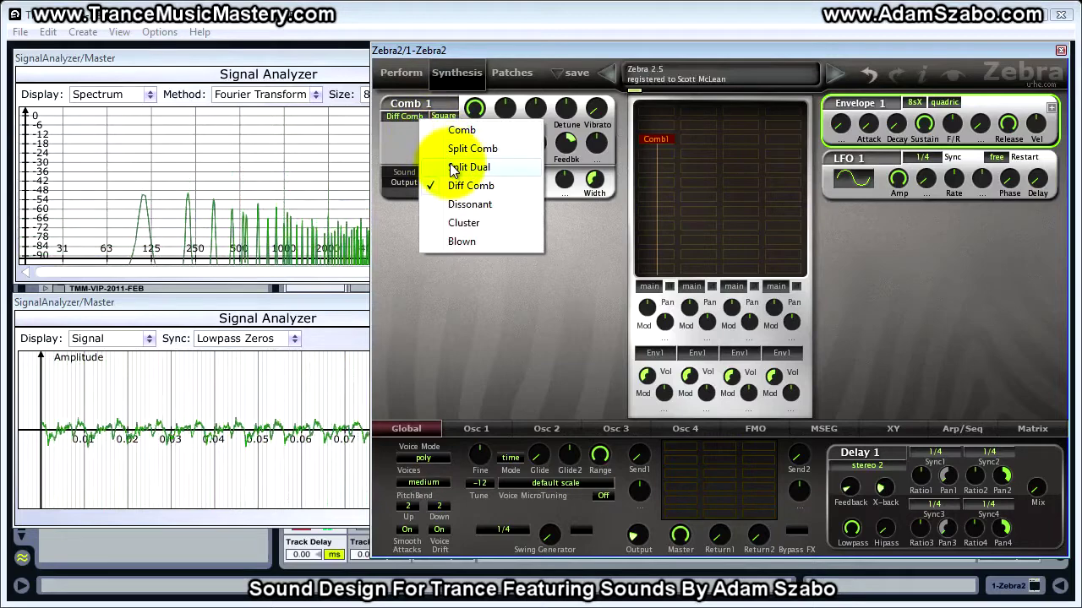
pyautogui.click(451, 164)
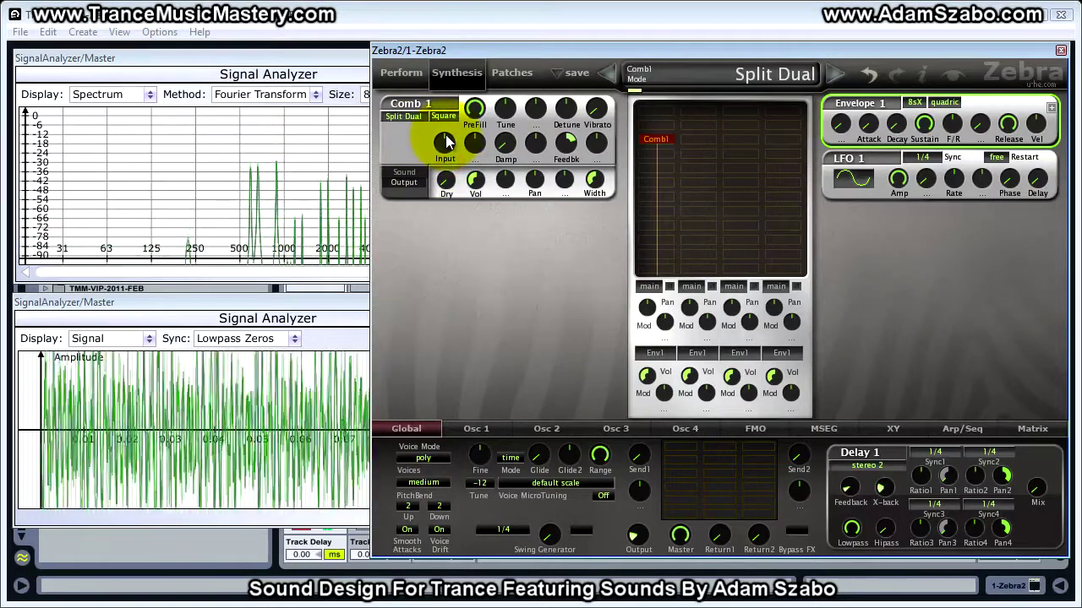
# Step: Audition Comb 1's Split Comb mode with the Square fill and set the module to plain Comb mode
pyautogui.click(412, 118)
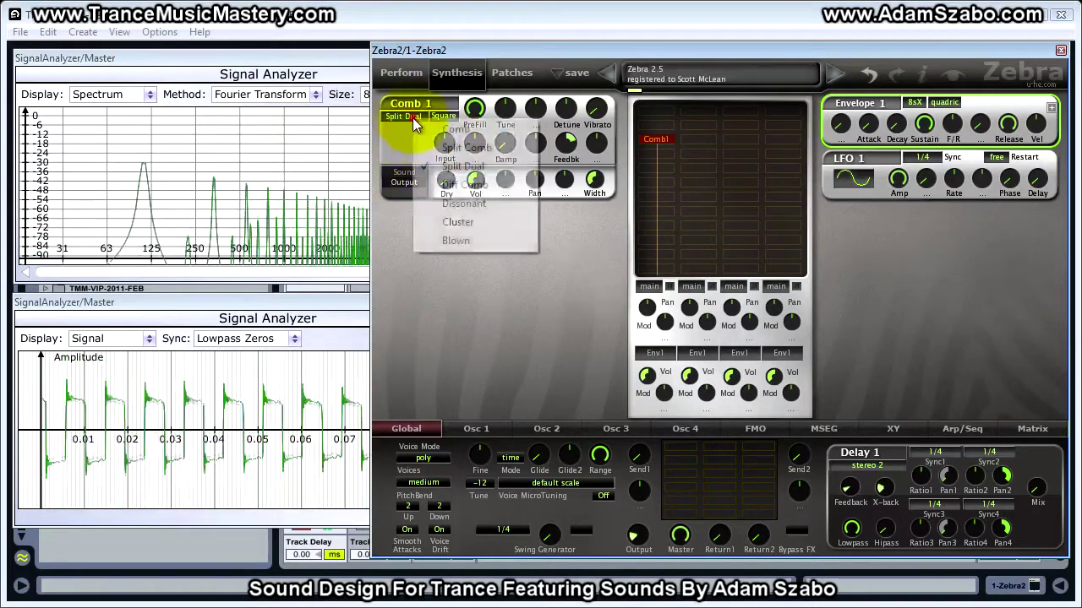
pyautogui.click(446, 149)
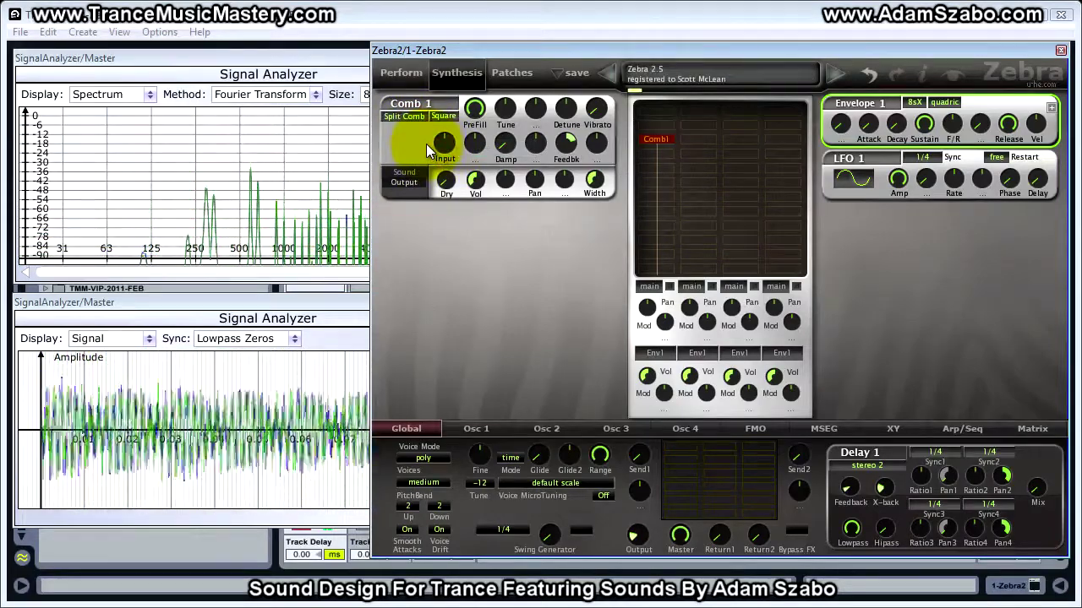
pyautogui.click(405, 117)
pyautogui.click(443, 140)
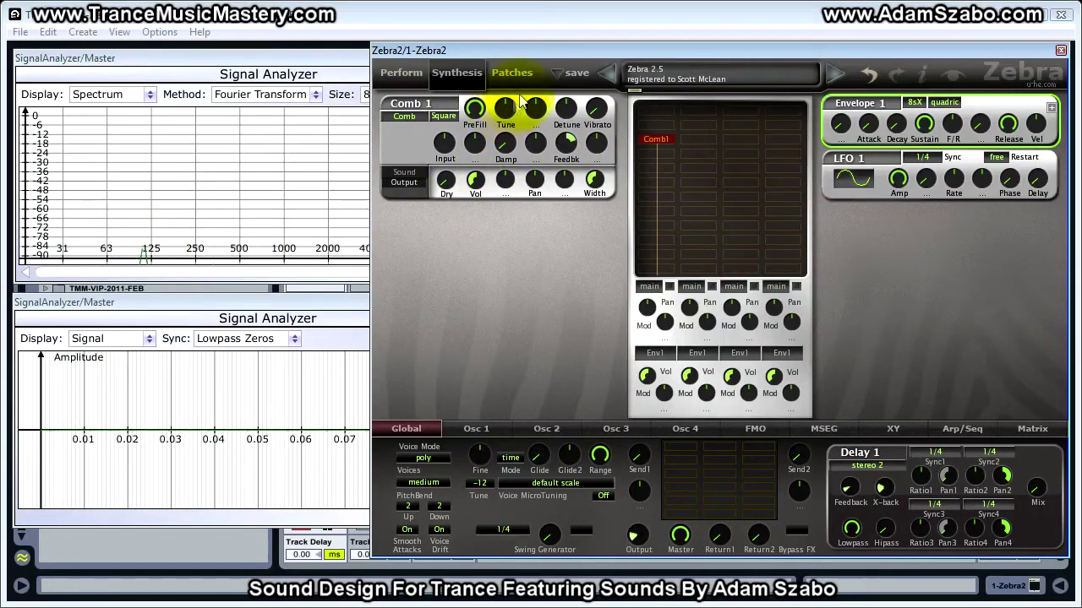
# Step: Try out Comb 1's Tune, Vibrato and Damp controls, leaving Damp at 0
pyautogui.moveTo(512, 105); pyautogui.dragTo(507, 122)
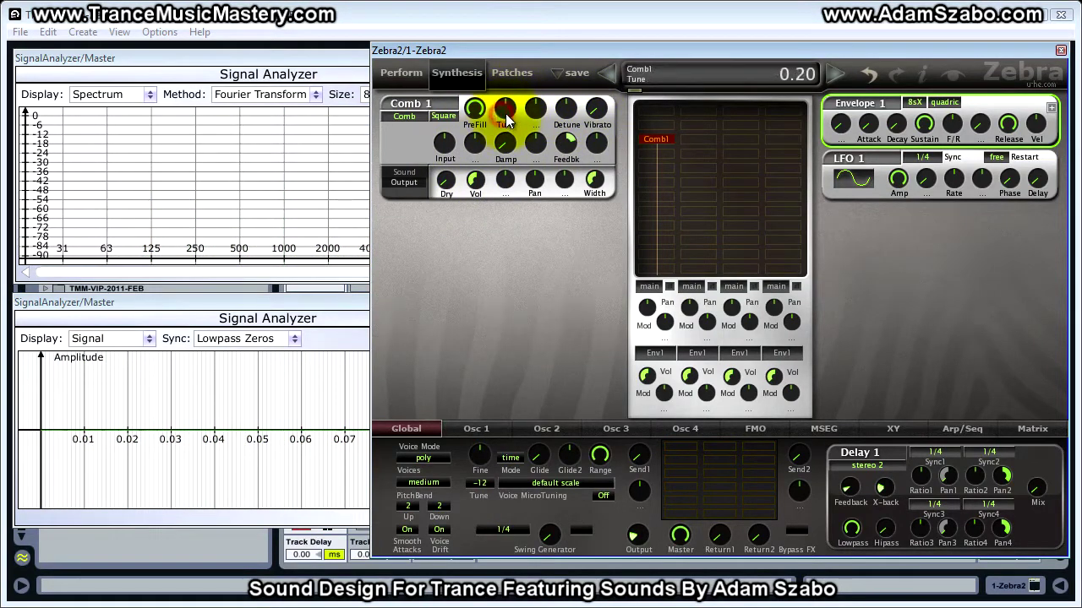
pyautogui.click(600, 114)
pyautogui.moveTo(600, 101); pyautogui.dragTo(599, 107)
pyautogui.click(507, 145)
pyautogui.moveTo(510, 150); pyautogui.dragTo(355, 290)
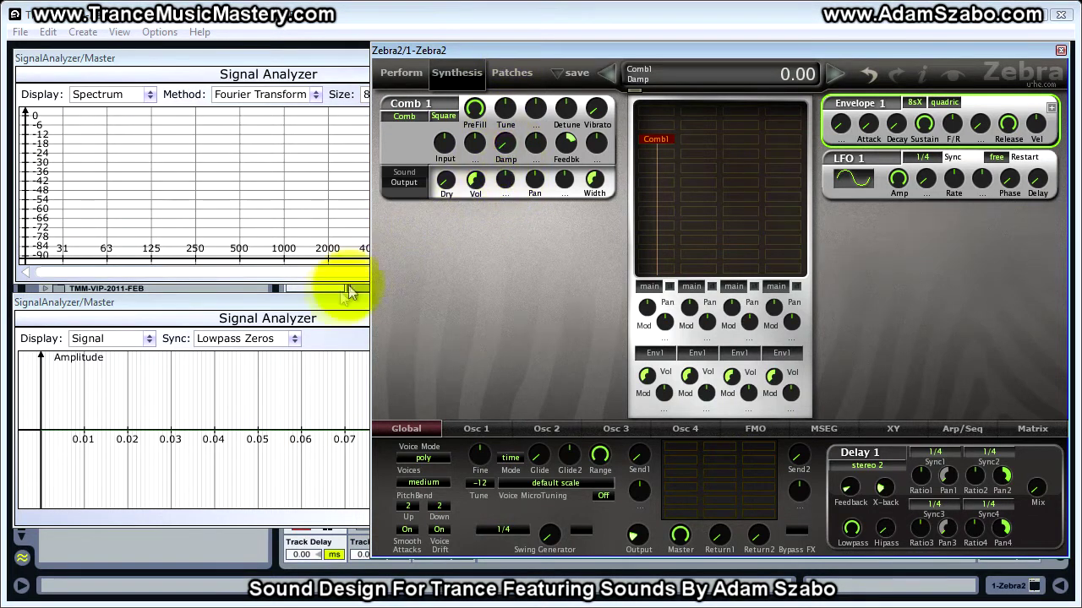
# Step: Move the synth window aside to uncover both signal analyzers and set Comb 1's fill waveform to Noise
pyautogui.click(338, 301)
pyautogui.moveTo(484, 49); pyautogui.dragTo(641, 36)
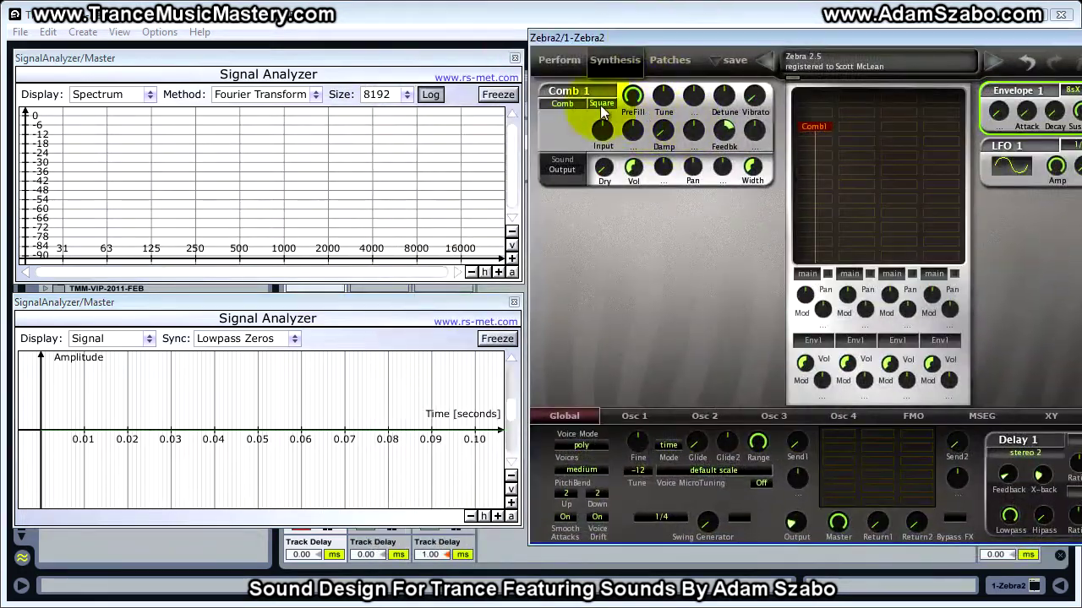
pyautogui.click(575, 103)
pyautogui.click(600, 99)
pyautogui.click(602, 102)
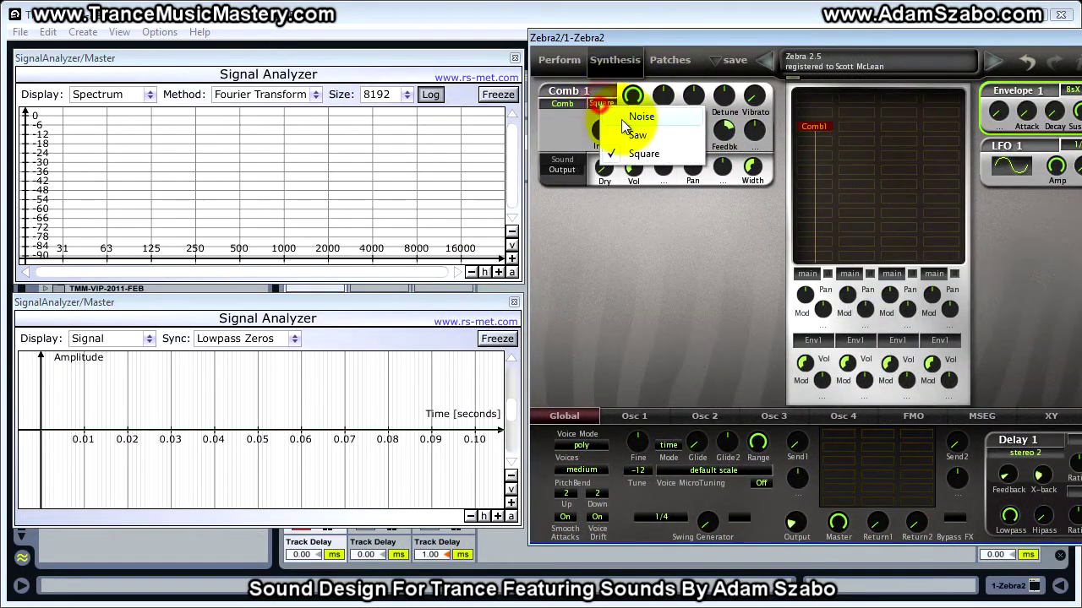
pyautogui.click(640, 114)
# Step: Sweep Comb 1's Damp up through 40 and 71 and back down, with the Feedback raised
pyautogui.moveTo(664, 138); pyautogui.dragTo(661, 101)
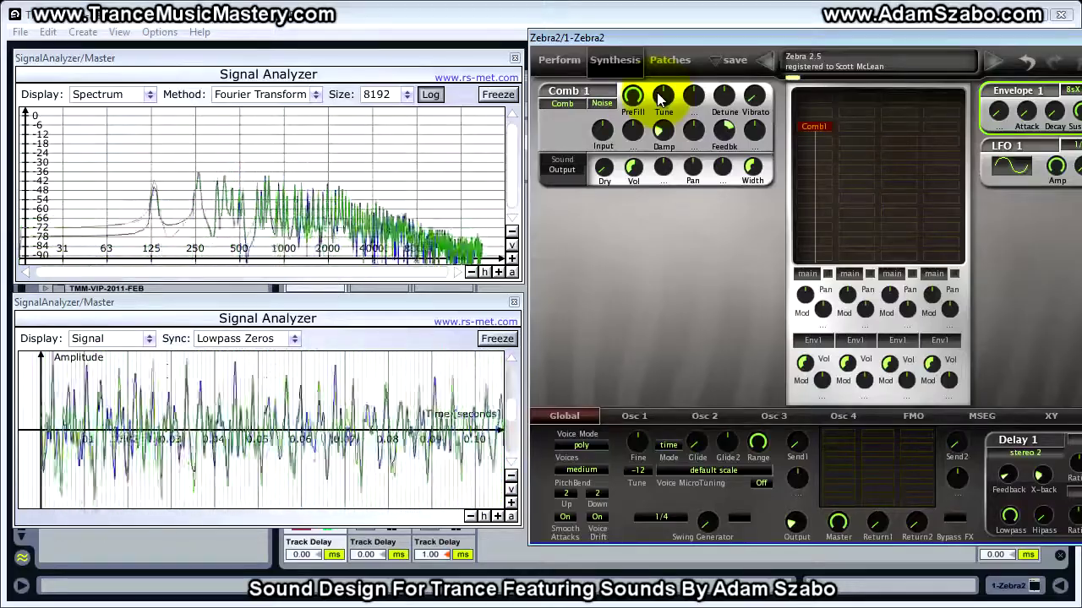
pyautogui.moveTo(663, 130); pyautogui.dragTo(665, 95)
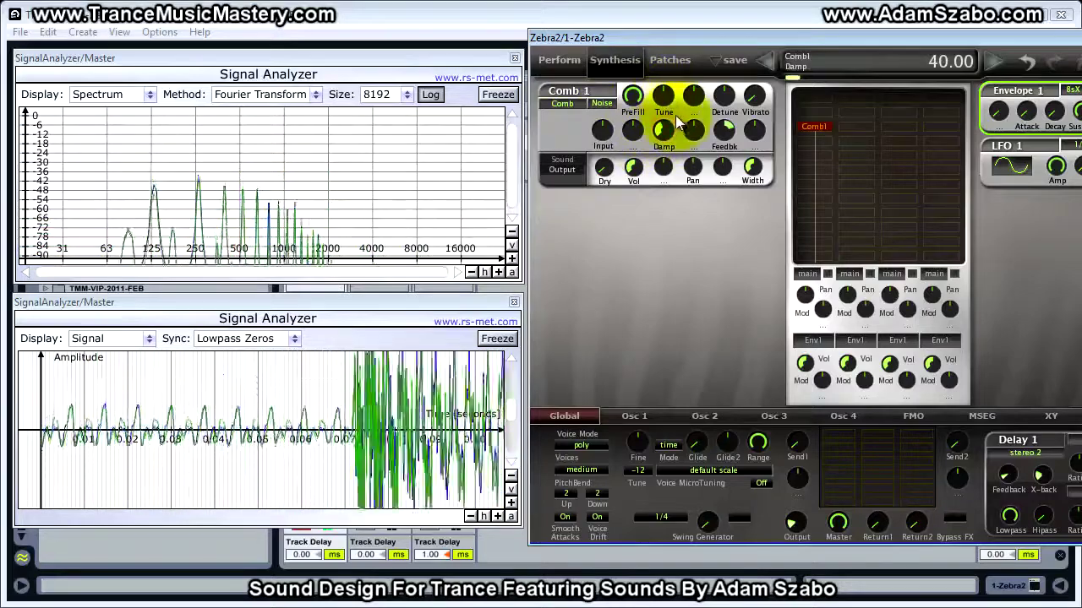
pyautogui.moveTo(727, 135); pyautogui.dragTo(724, 18)
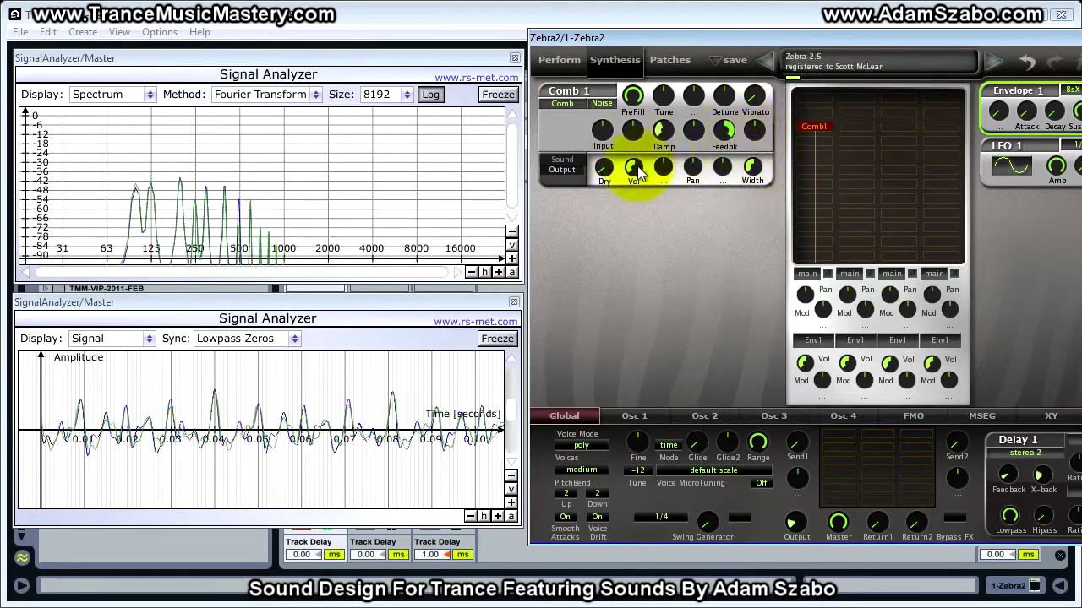
pyautogui.moveTo(664, 136); pyautogui.dragTo(667, 99)
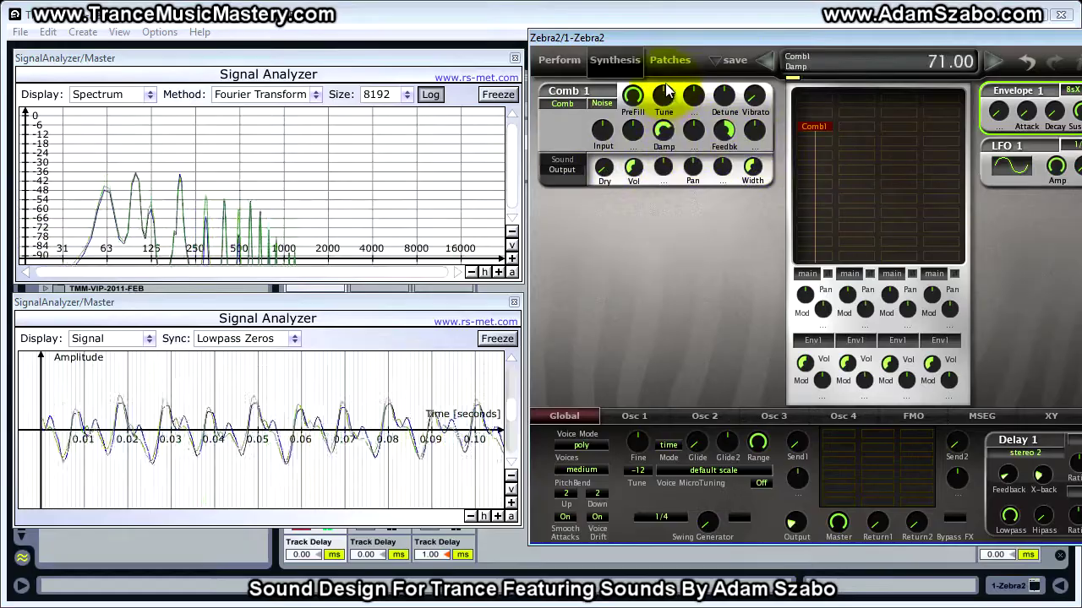
pyautogui.moveTo(665, 132); pyautogui.dragTo(660, 221)
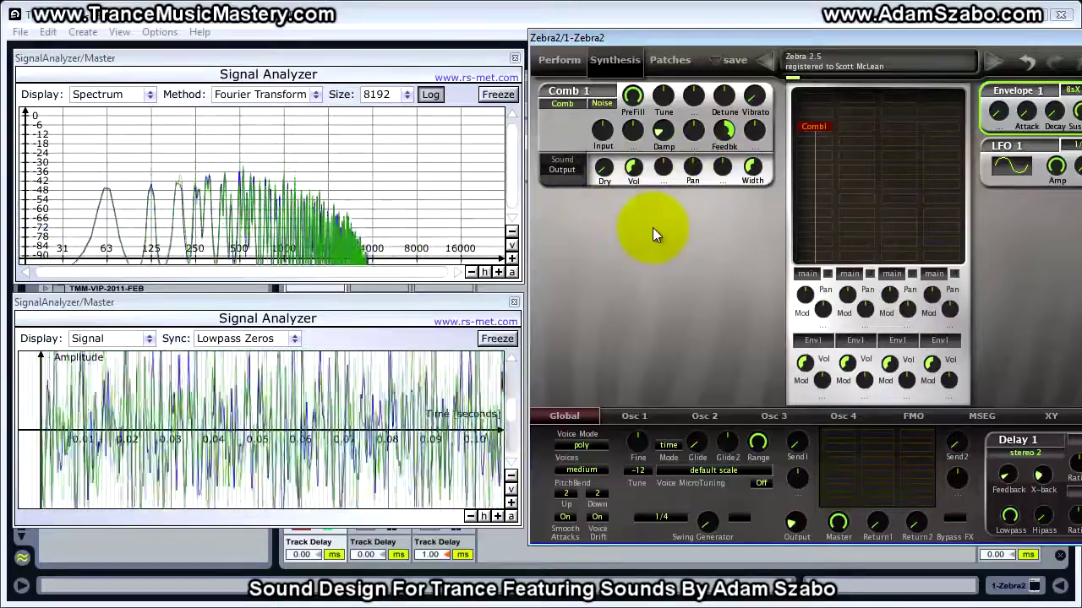
# Step: Set Comb 1's fill waveform to Saw, with Feedback at 40 and Damp at 10
pyautogui.click(601, 104)
pyautogui.click(626, 137)
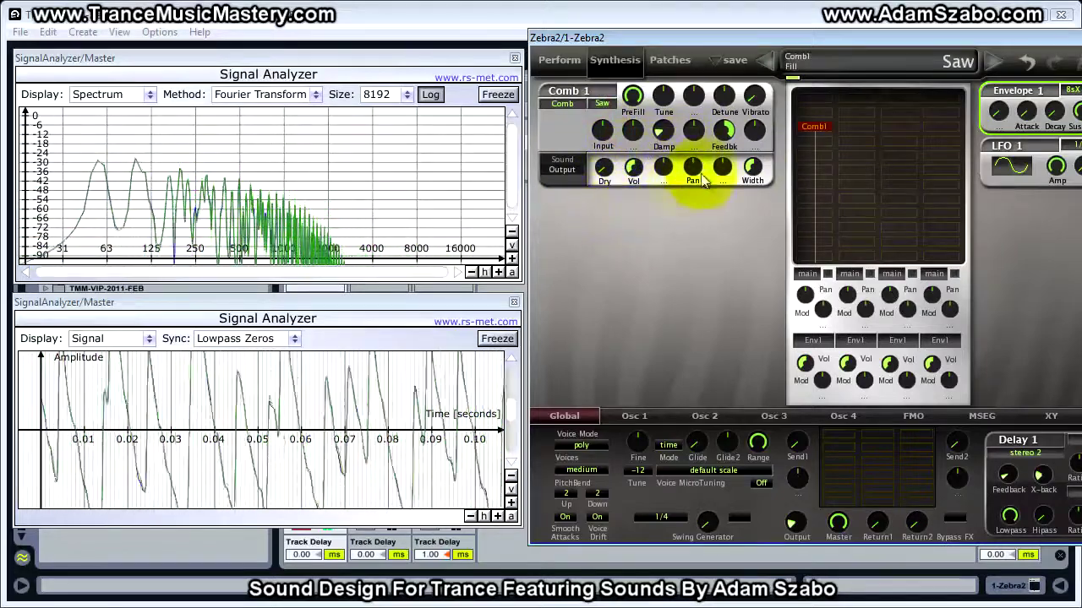
pyautogui.moveTo(724, 131); pyautogui.dragTo(718, 169)
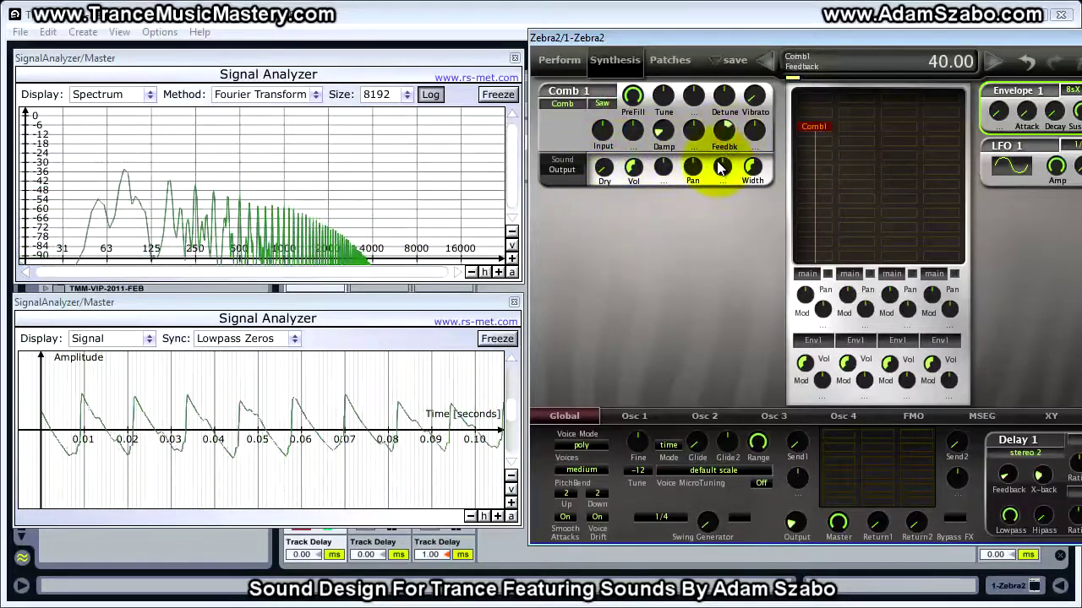
pyautogui.moveTo(669, 129); pyautogui.dragTo(668, 144)
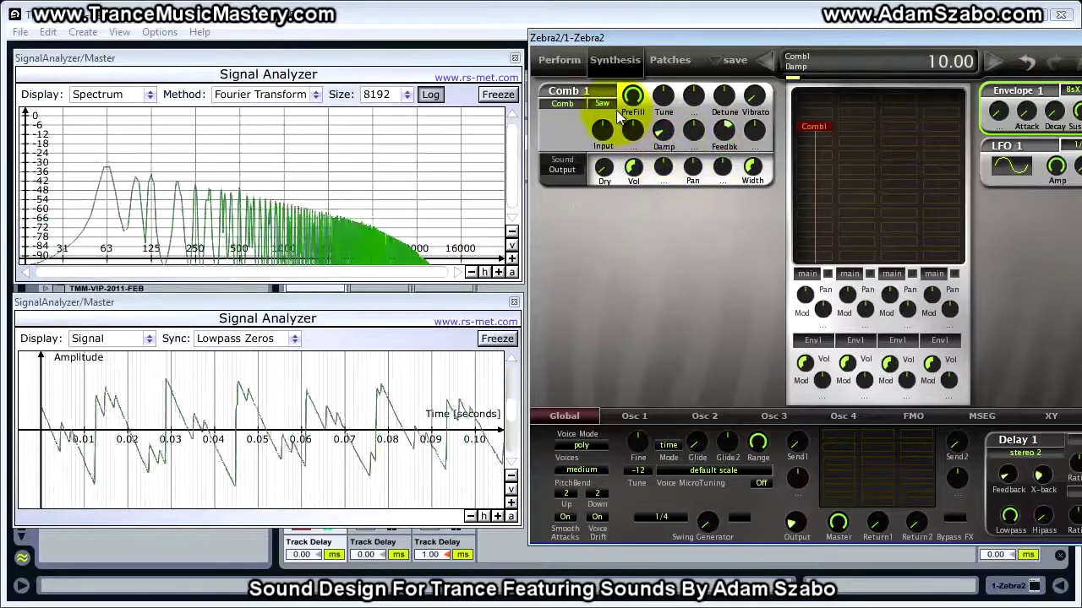
# Step: Change Comb 1's fill waveform to Square and set its Distortion to 8 in the sound settings
pyautogui.click(602, 103)
pyautogui.click(640, 150)
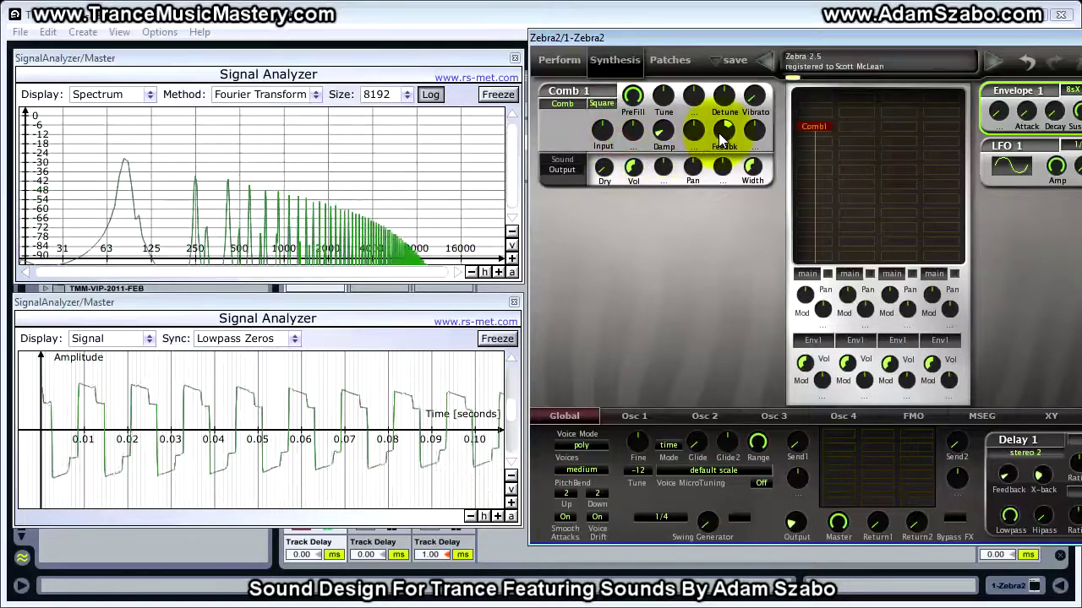
pyautogui.click(562, 164)
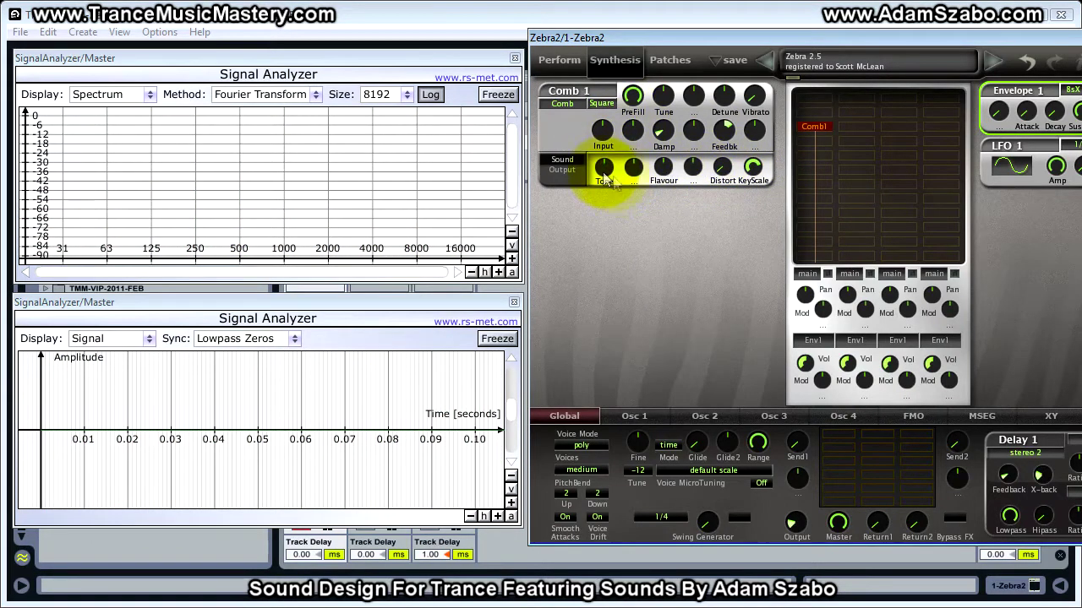
pyautogui.moveTo(705, 186); pyautogui.dragTo(725, 158)
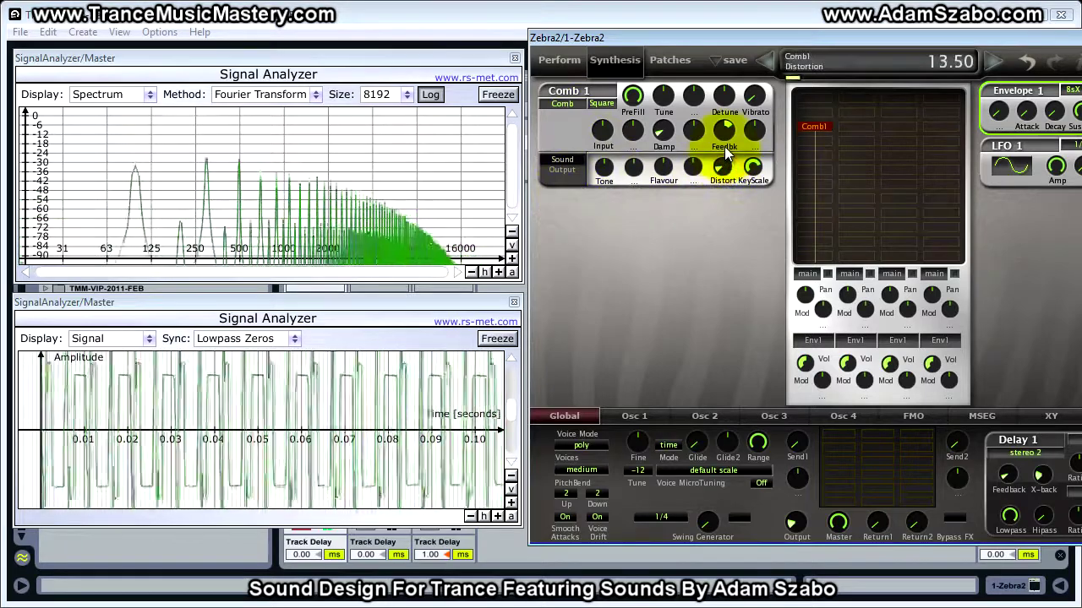
pyautogui.moveTo(726, 184); pyautogui.dragTo(726, 182)
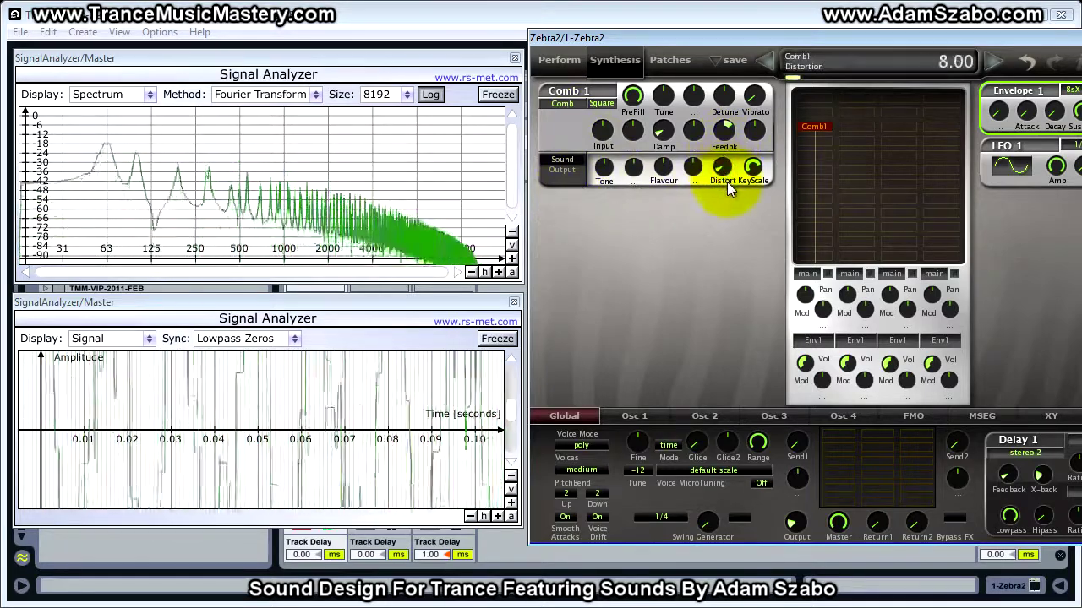
# Step: Switch Comb 1 to Split Comb mode and set its Distortion to 11.5
pyautogui.click(567, 103)
pyautogui.click(596, 133)
pyautogui.moveTo(720, 179); pyautogui.dragTo(721, 167)
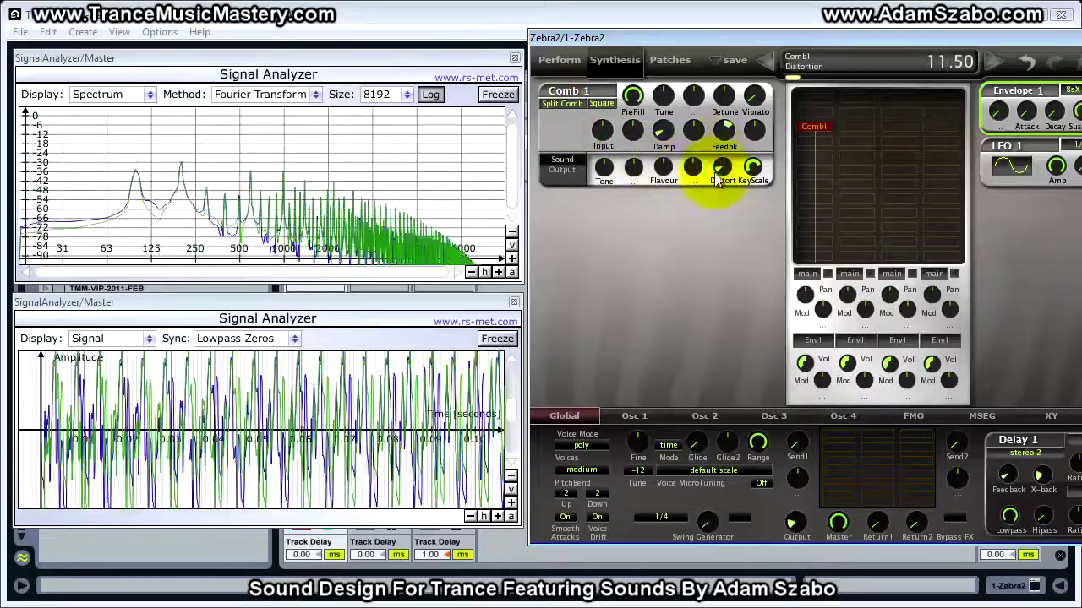
# Step: Sweep Comb 1's Tone with the Square fill and change the fill waveform to Noise
pyautogui.moveTo(609, 172); pyautogui.dragTo(603, 148)
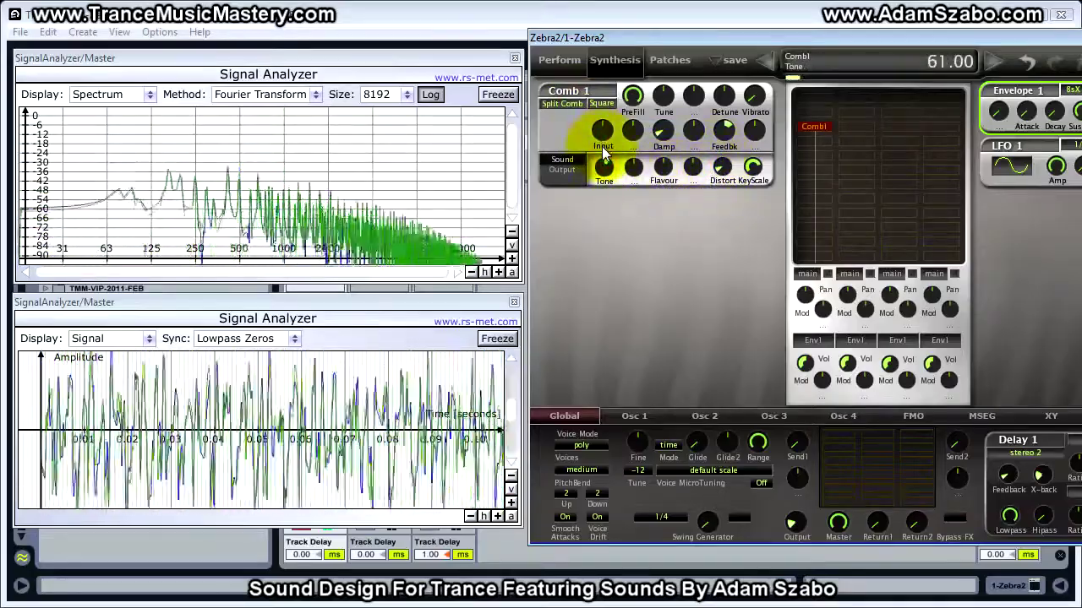
pyautogui.moveTo(606, 232); pyautogui.dragTo(604, 103)
pyautogui.click(603, 103)
pyautogui.click(613, 112)
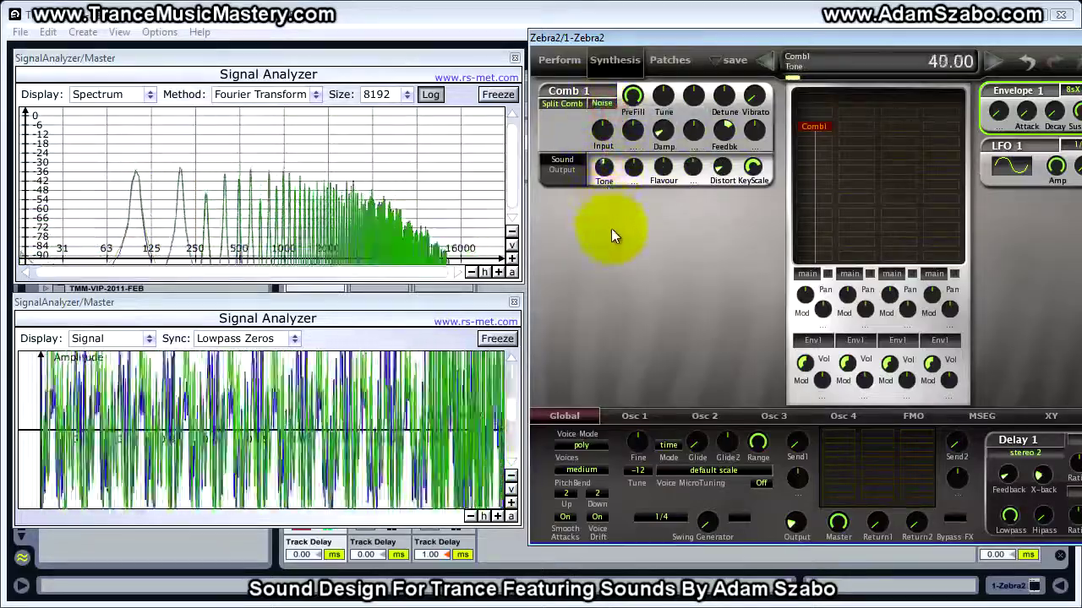
# Step: Adjust Comb 1's Flavour, Tone and Distortion with the Noise fill and return to its output settings
pyautogui.moveTo(664, 169); pyautogui.dragTo(665, 155)
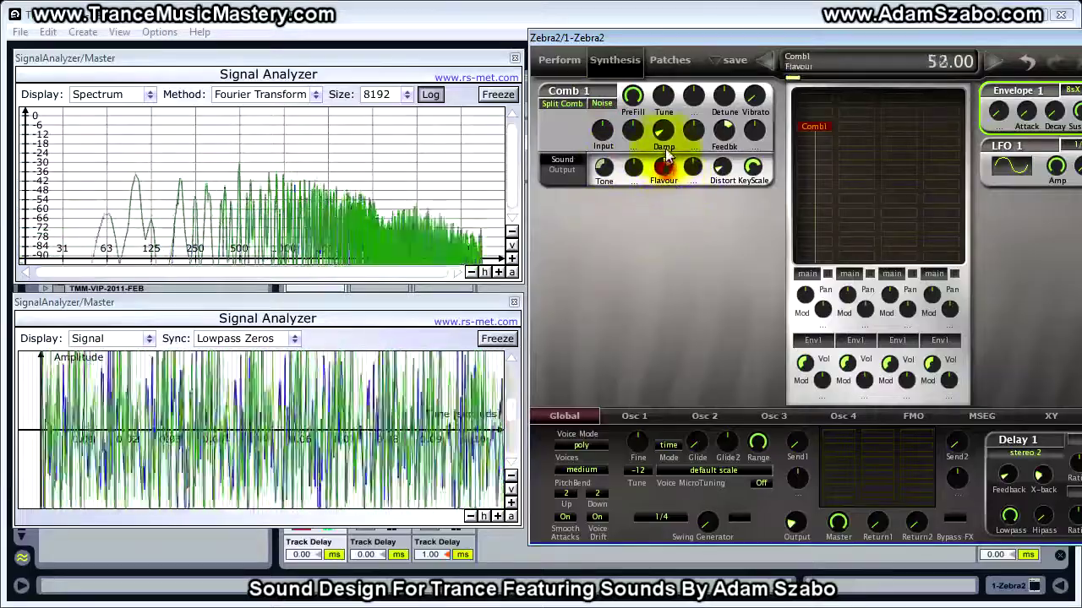
pyautogui.moveTo(605, 168); pyautogui.dragTo(600, 77)
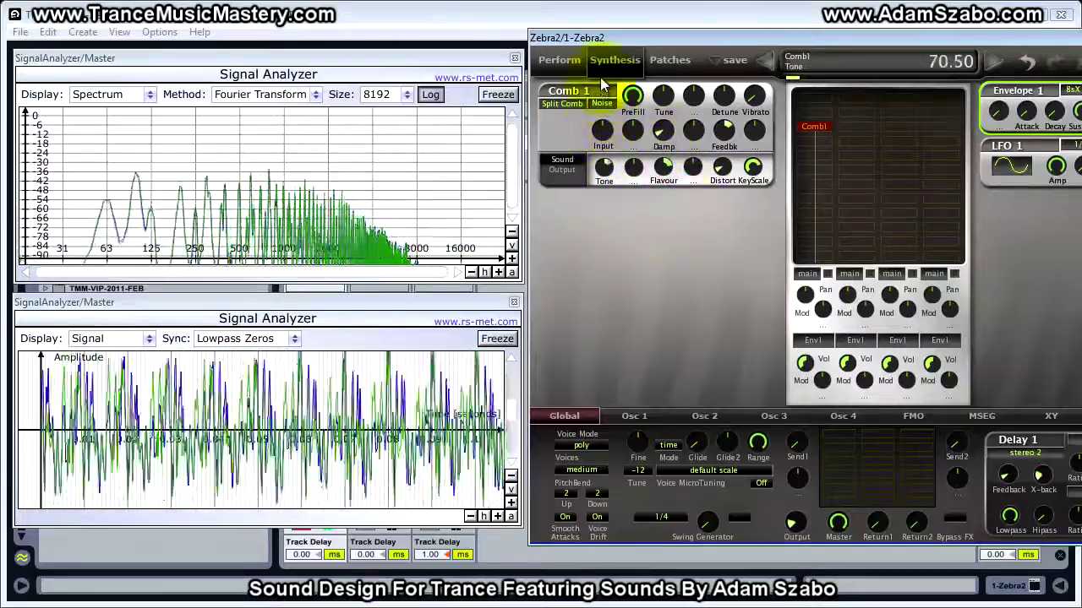
pyautogui.moveTo(718, 174)
pyautogui.mouseDown()
pyautogui.moveTo(721, 185)
pyautogui.moveTo(725, 171)
pyautogui.mouseUp()
pyautogui.click(572, 170)
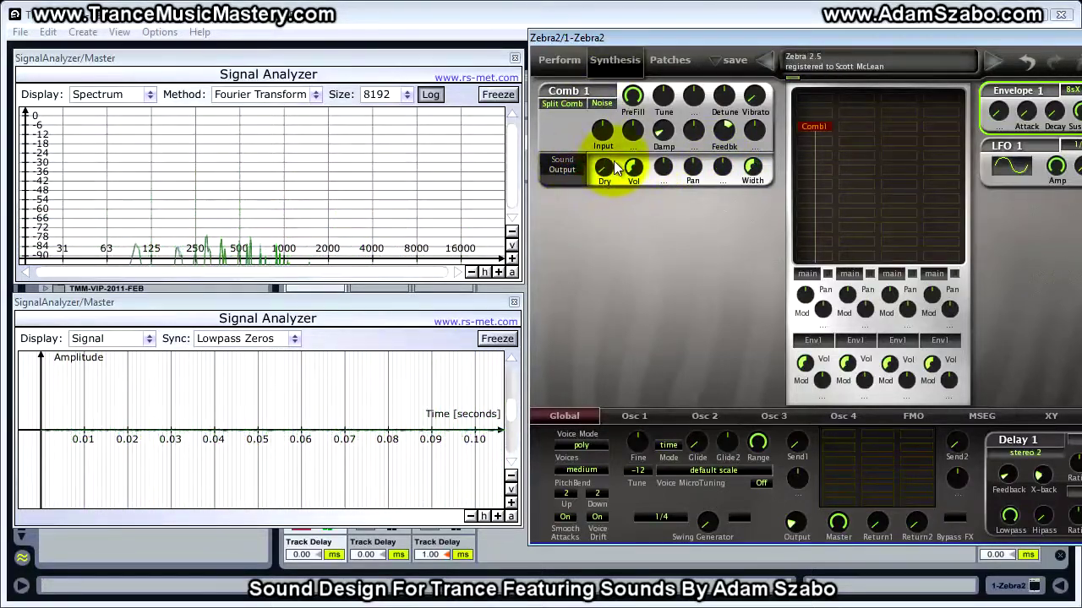
# Step: Add an OSC1 module above Comb1 in the first lane of the grid, with Comb1 muted
pyautogui.click(812, 116)
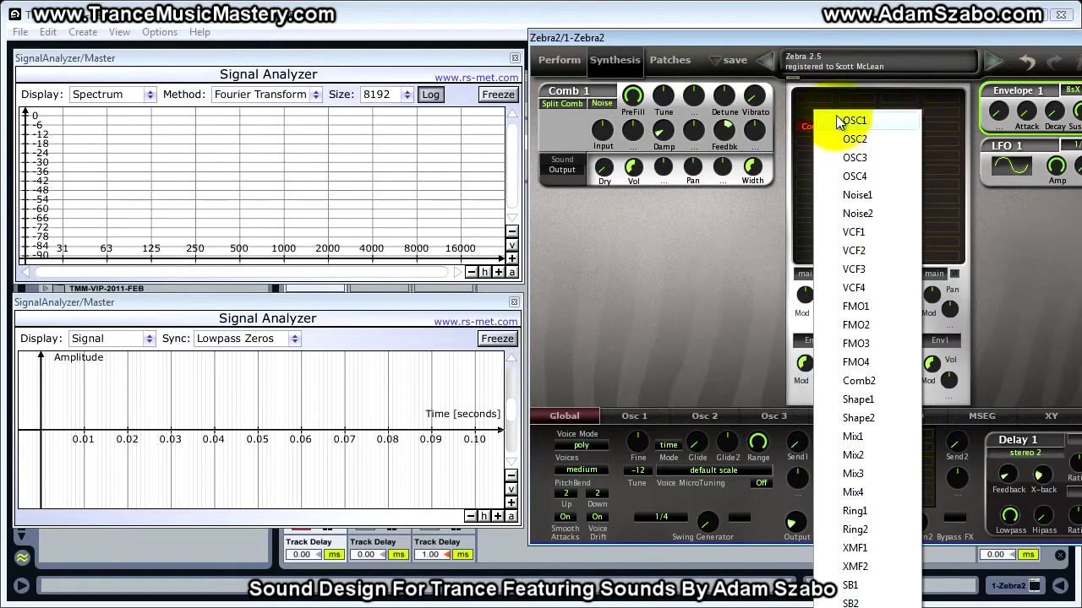
pyautogui.click(839, 122)
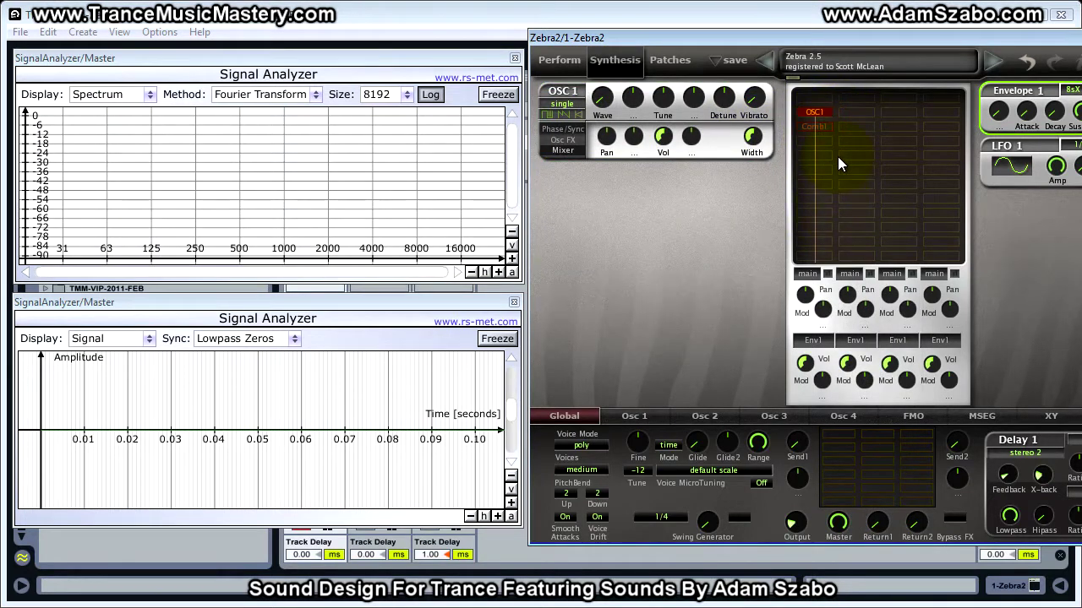
# Step: Set OSC 1's PolyWave to eleven with a Detune of 10 and reactivate the Comb1 module
pyautogui.click(578, 103)
pyautogui.click(621, 163)
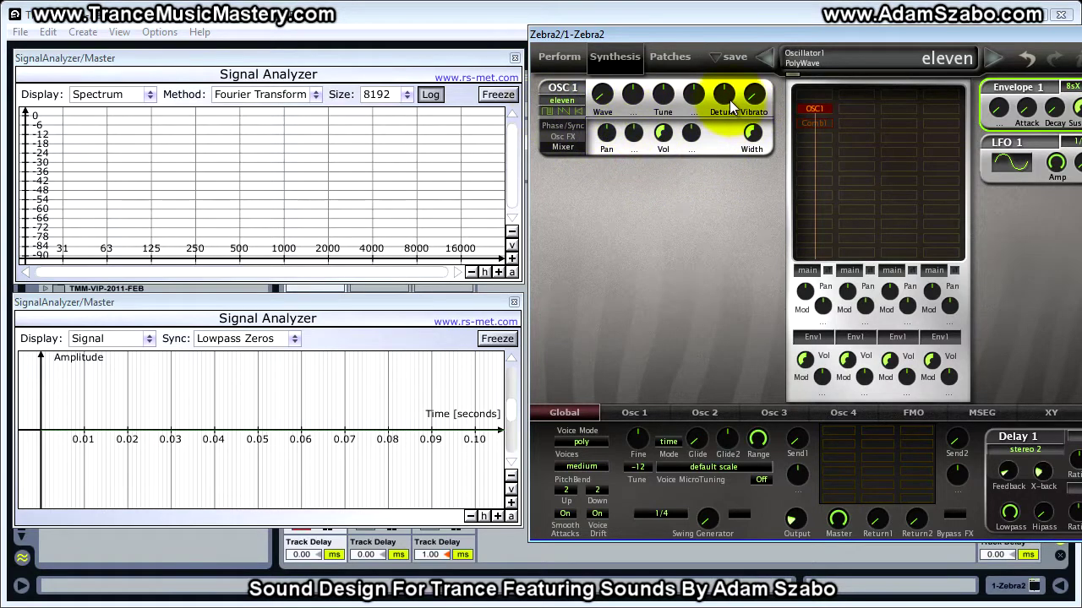
pyautogui.moveTo(723, 94); pyautogui.dragTo(726, 127)
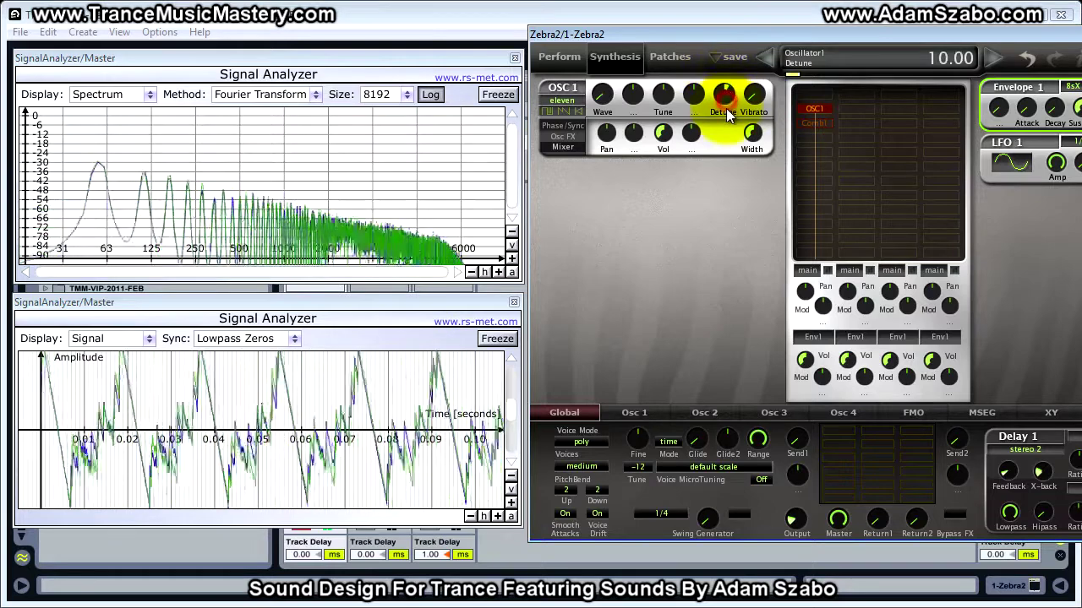
pyautogui.click(828, 125)
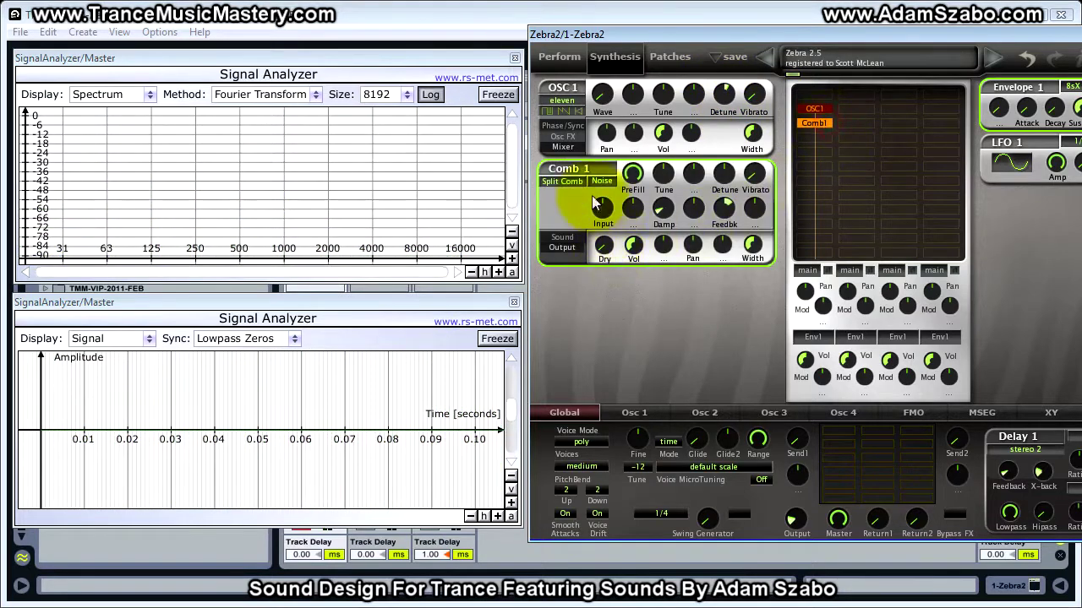
# Step: Set Comb 1's PreFill to 0, then mute the OSC1 module in the grid and reactivate it
pyautogui.moveTo(634, 173); pyautogui.dragTo(632, 439)
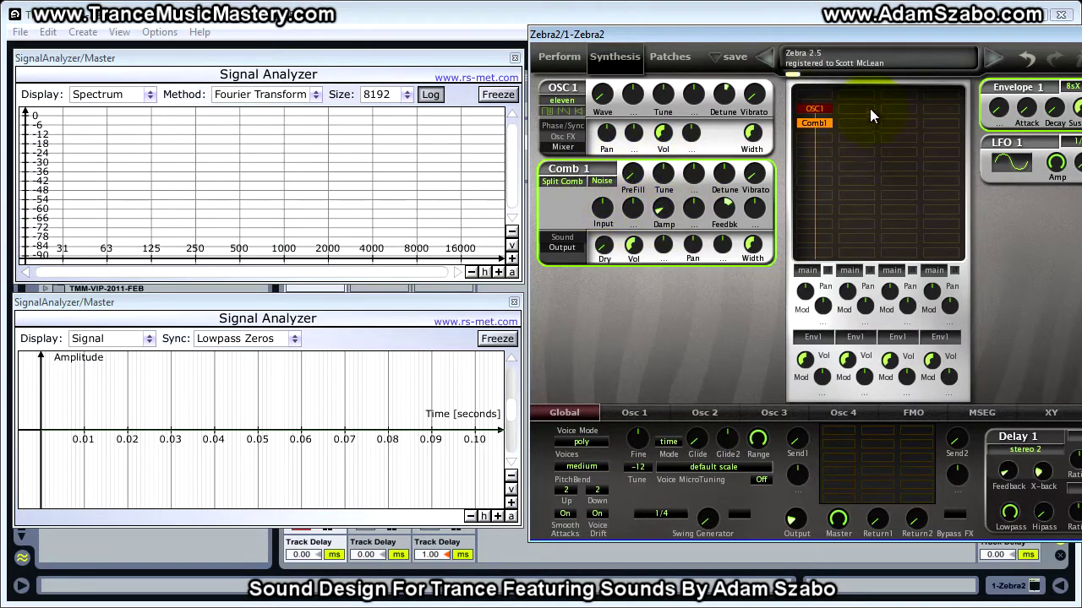
pyautogui.click(814, 109)
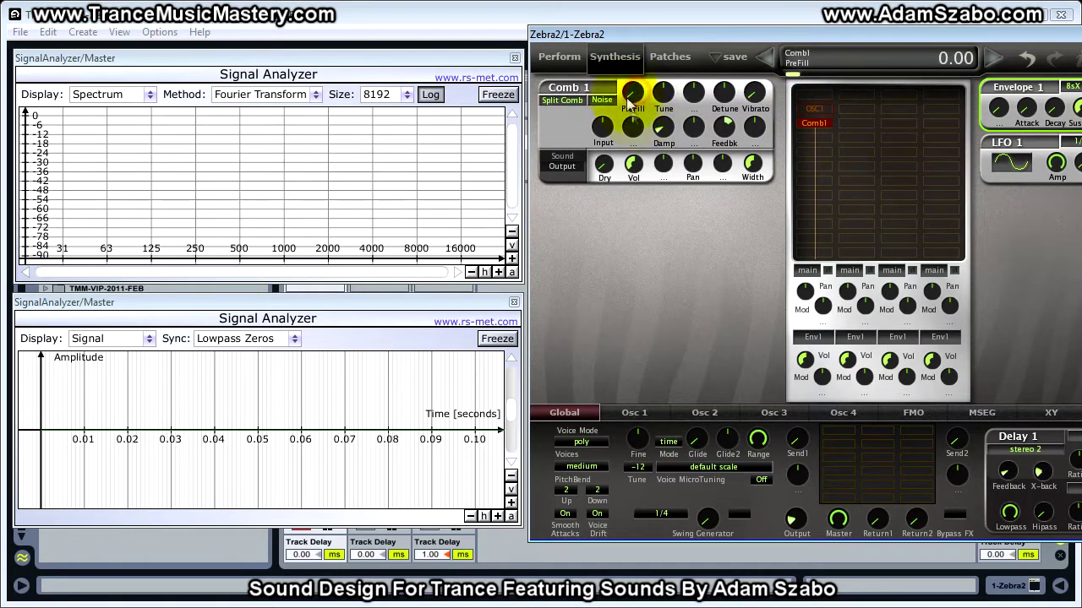
pyautogui.hotkey('ctrl', 'z')
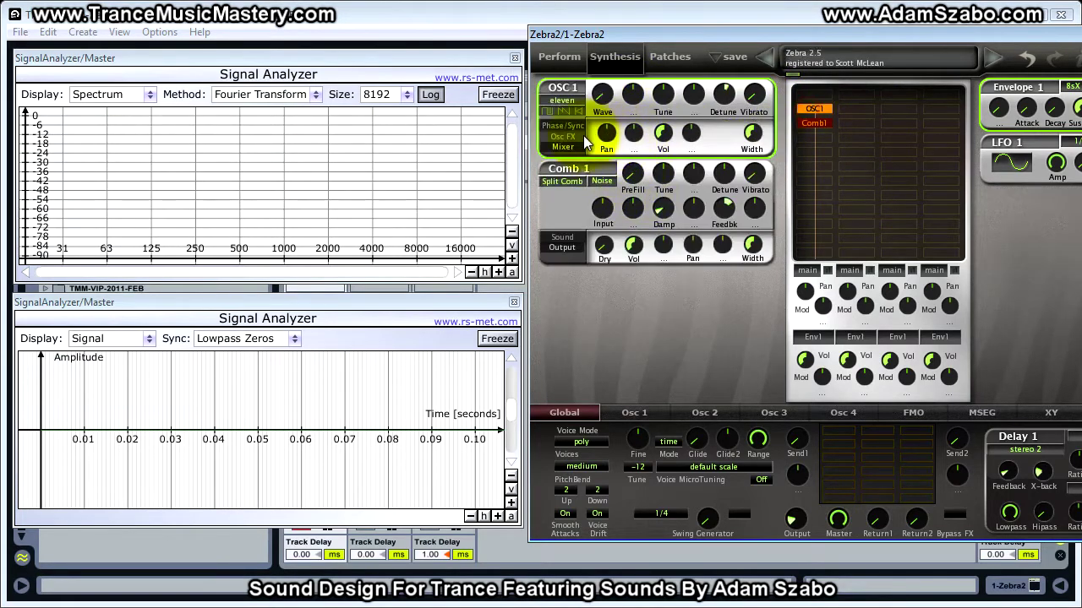
# Step: Move Comb1 further down the first lane, sweep its Input through -10 up to a strong positive level, and set Damp to 0
pyautogui.click(605, 215)
pyautogui.moveTo(604, 215)
pyautogui.mouseDown()
pyautogui.moveTo(603, 182)
pyautogui.moveTo(602, 209)
pyautogui.mouseUp()
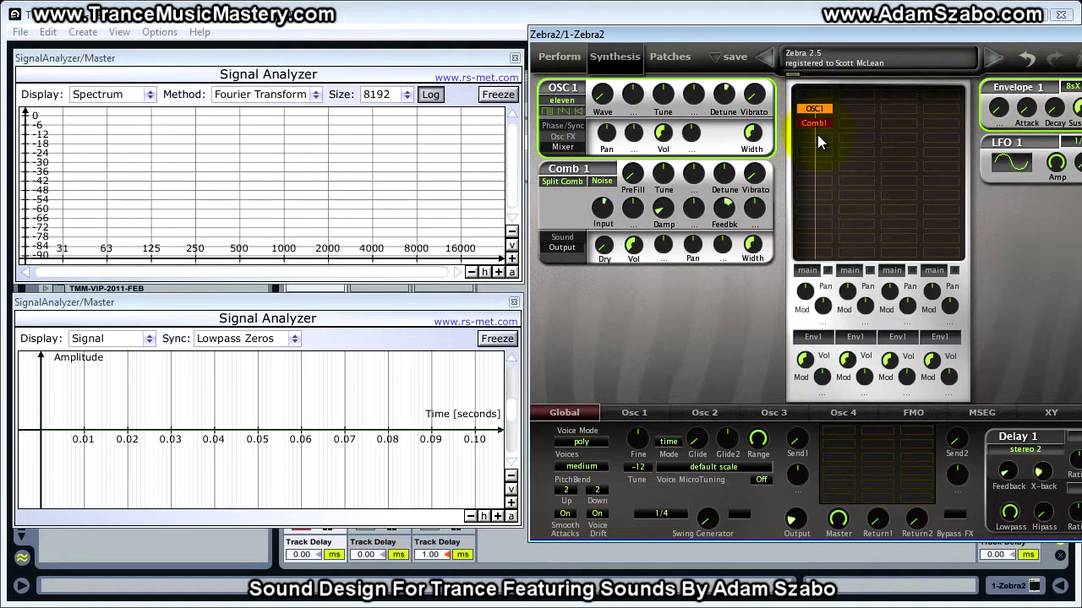
pyautogui.scroll(-5, 601, 219)
pyautogui.moveTo(603, 218); pyautogui.dragTo(600, 211)
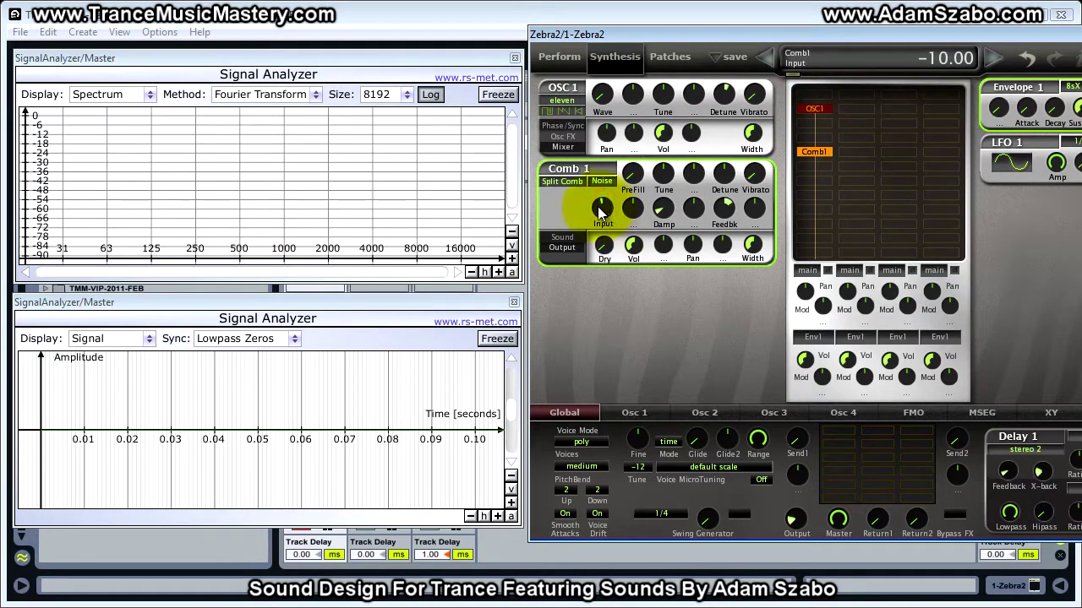
pyautogui.moveTo(598, 194); pyautogui.dragTo(597, 178)
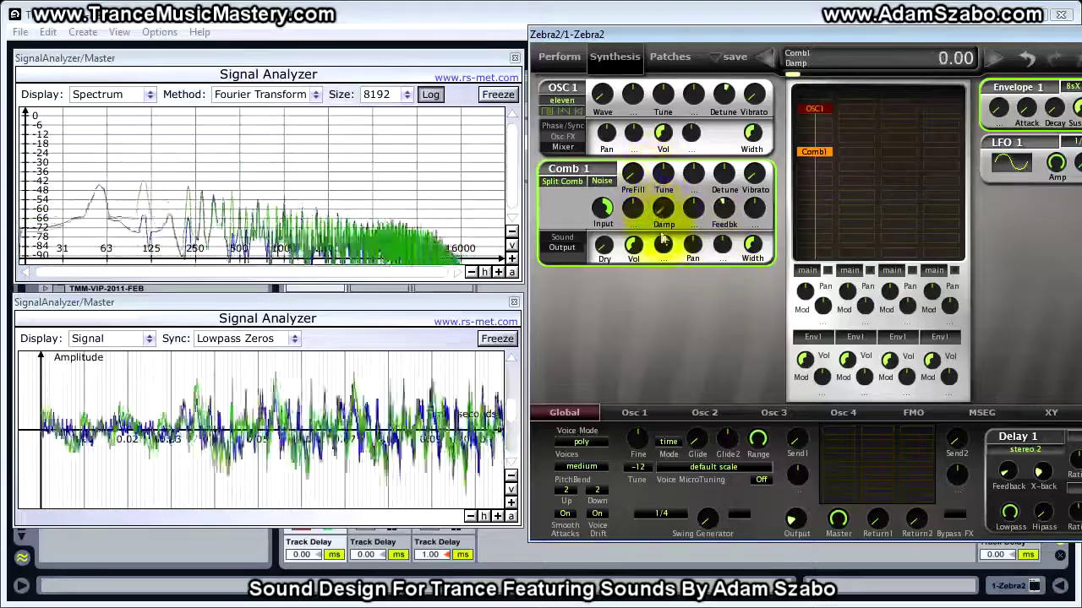
# Step: Set Comb 1's Feedback to 92, readjust its Input, and adjust Tone through 61 in its sound settings
pyautogui.moveTo(720, 208); pyautogui.dragTo(724, 169)
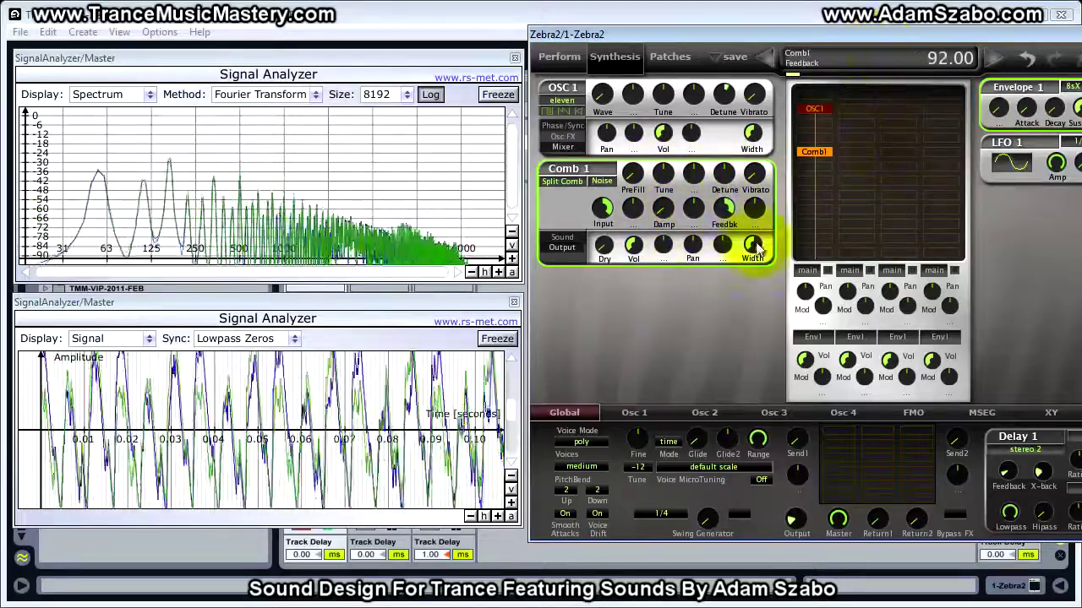
pyautogui.moveTo(605, 230); pyautogui.dragTo(605, 215)
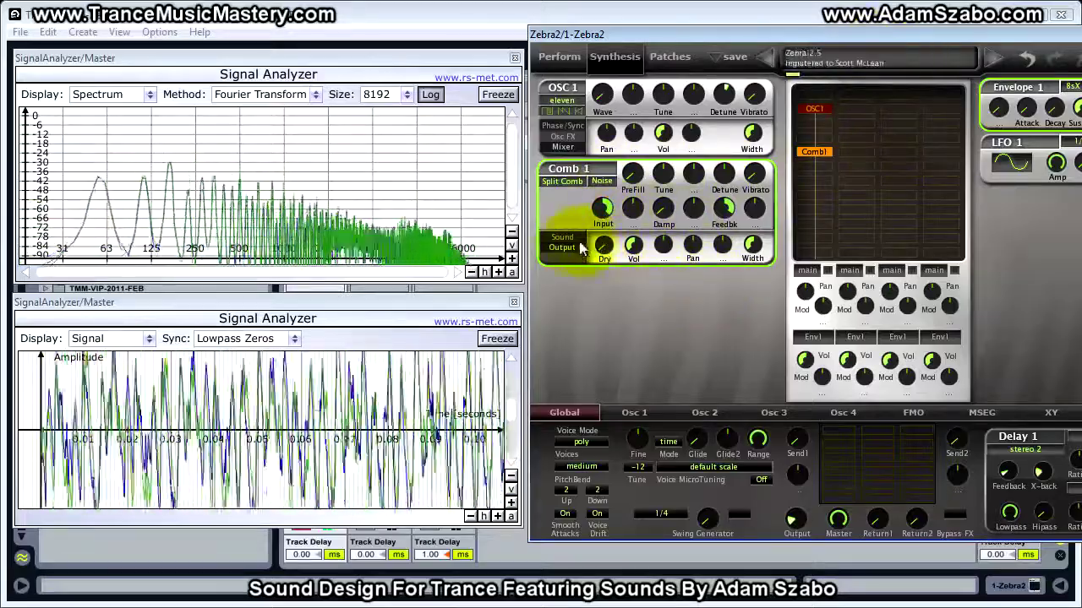
pyautogui.click(565, 244)
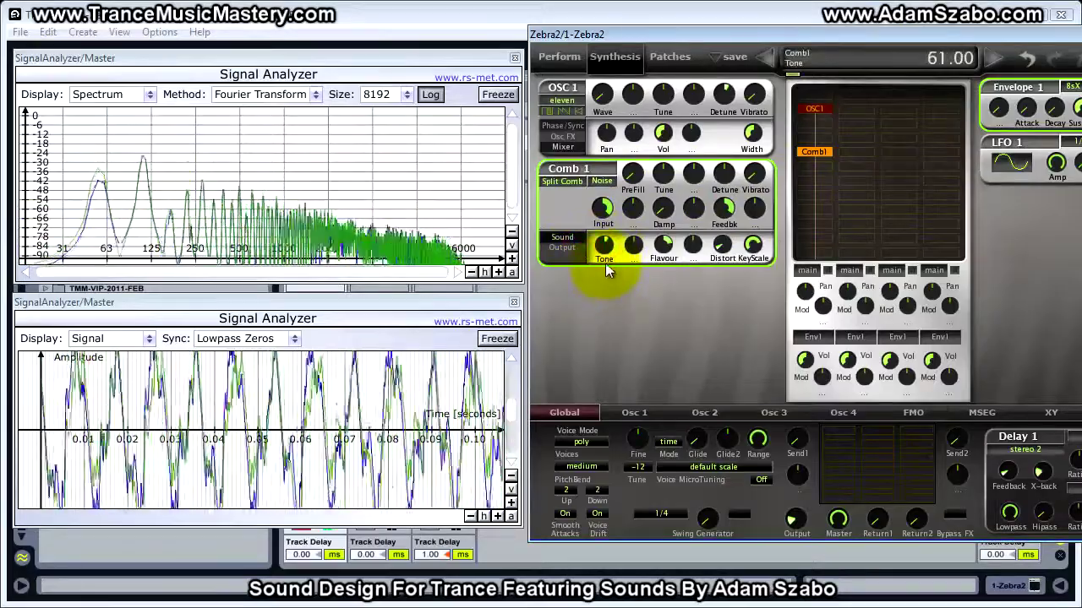
# Step: Change Comb 1's mode to Comb, set its Distortion to 0, and readjust Tone, Input and Feedback
pyautogui.click(570, 185)
pyautogui.click(600, 187)
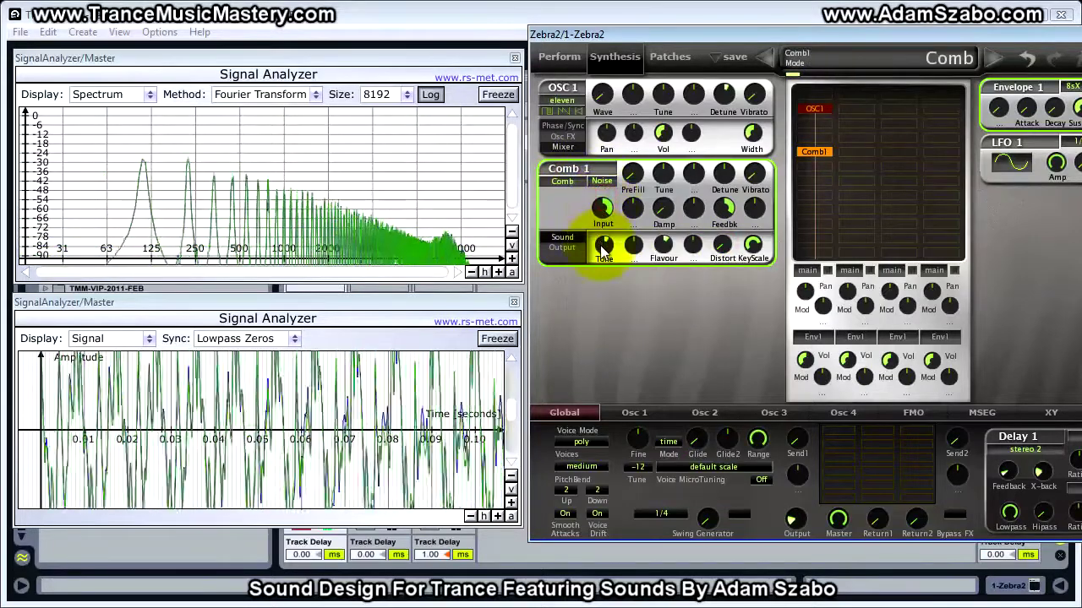
pyautogui.moveTo(604, 263); pyautogui.dragTo(724, 266)
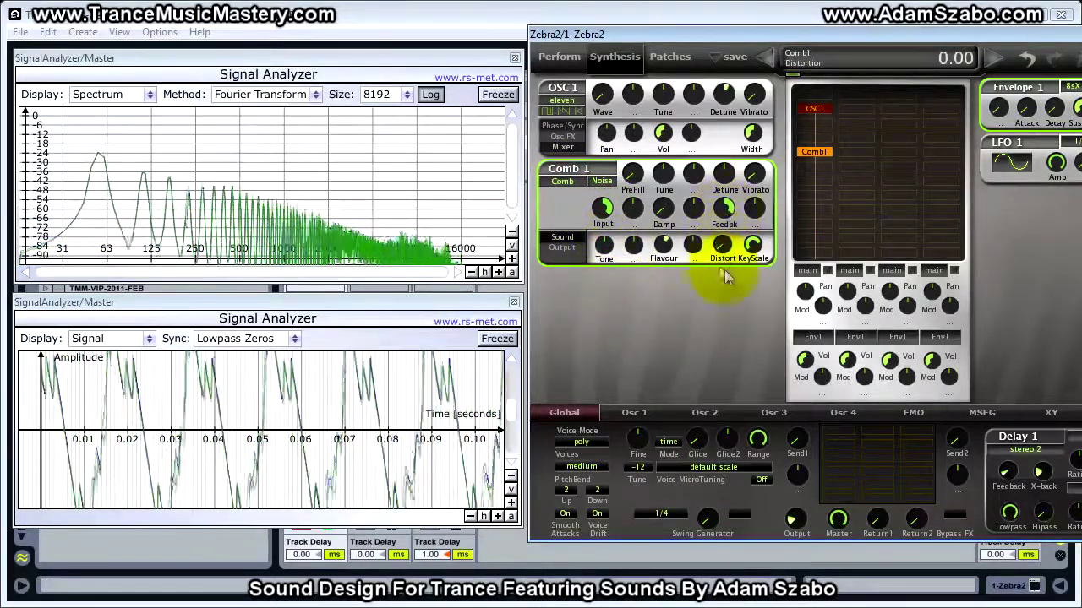
pyautogui.moveTo(602, 207); pyautogui.dragTo(604, 145)
pyautogui.moveTo(719, 208)
pyautogui.mouseDown()
pyautogui.moveTo(722, 246)
pyautogui.moveTo(731, 215)
pyautogui.mouseUp()
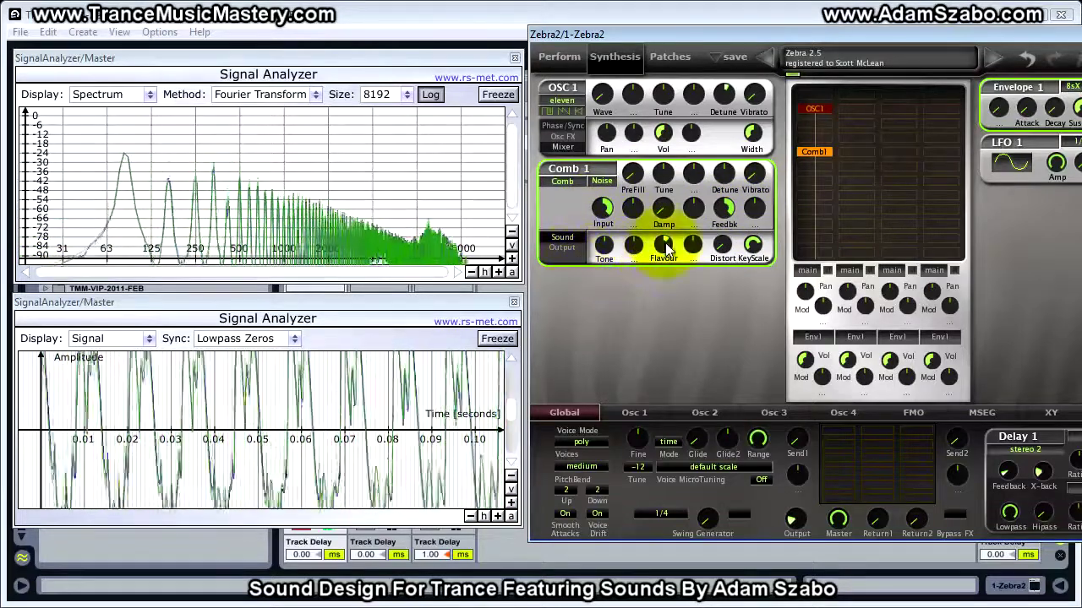
# Step: Look through Comb 1's available modes while keeping Comb, and return to its output settings
pyautogui.click(566, 181)
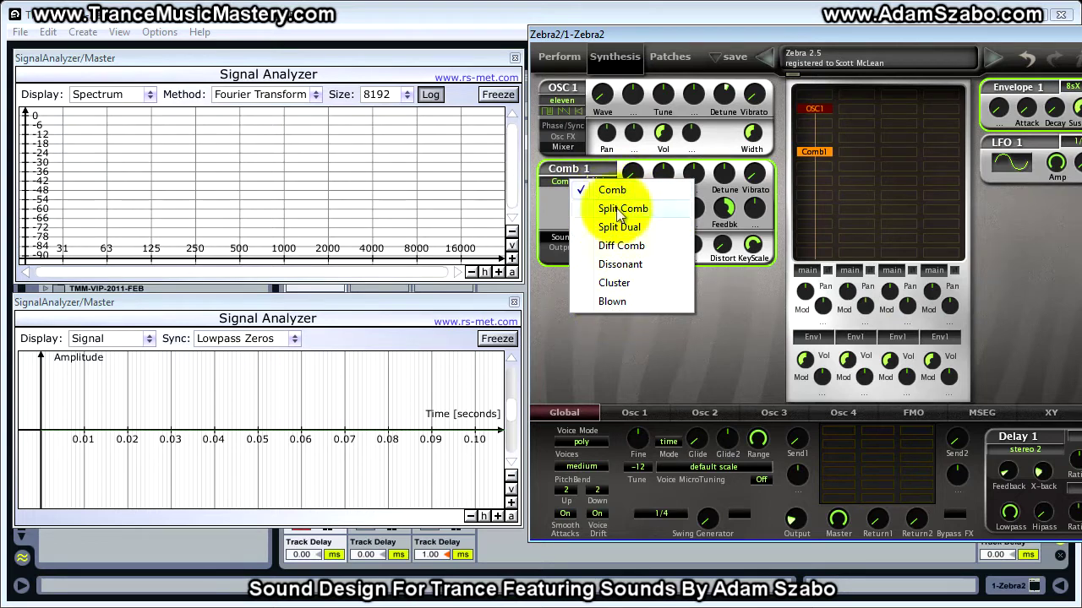
pyautogui.click(617, 301)
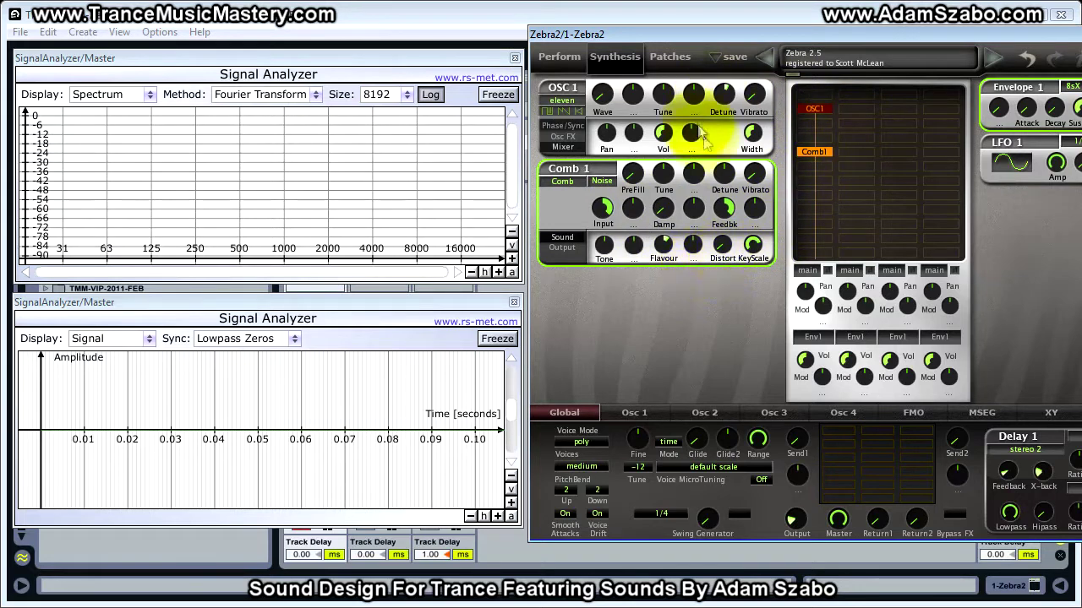
pyautogui.click(578, 249)
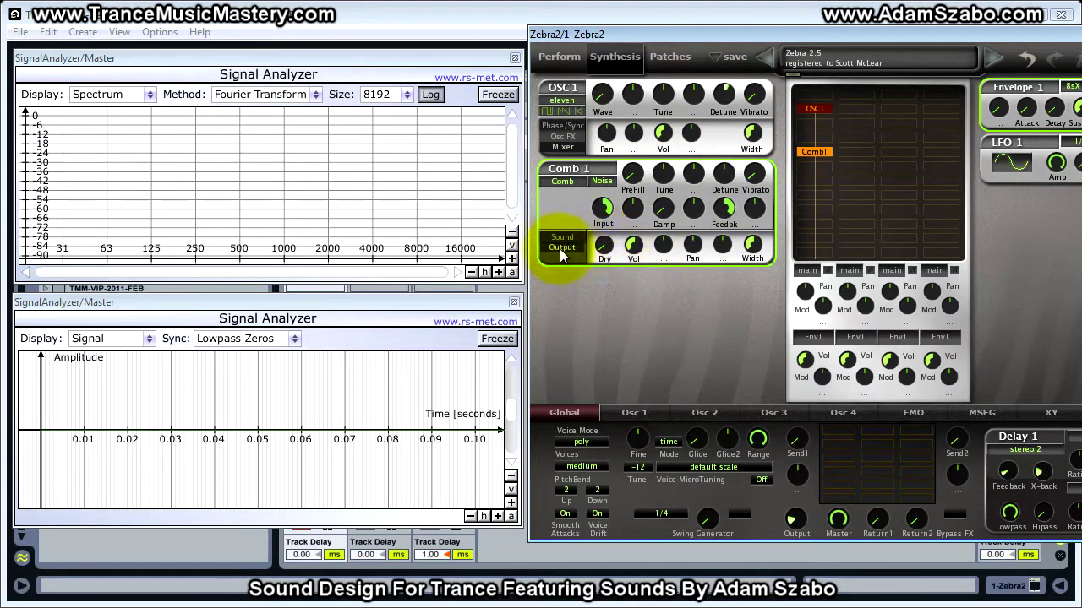
# Step: Compare Comb 1's Dry level raised and at 0, and leave Dry at maximum with the Input centred
pyautogui.moveTo(604, 246); pyautogui.dragTo(783, 184)
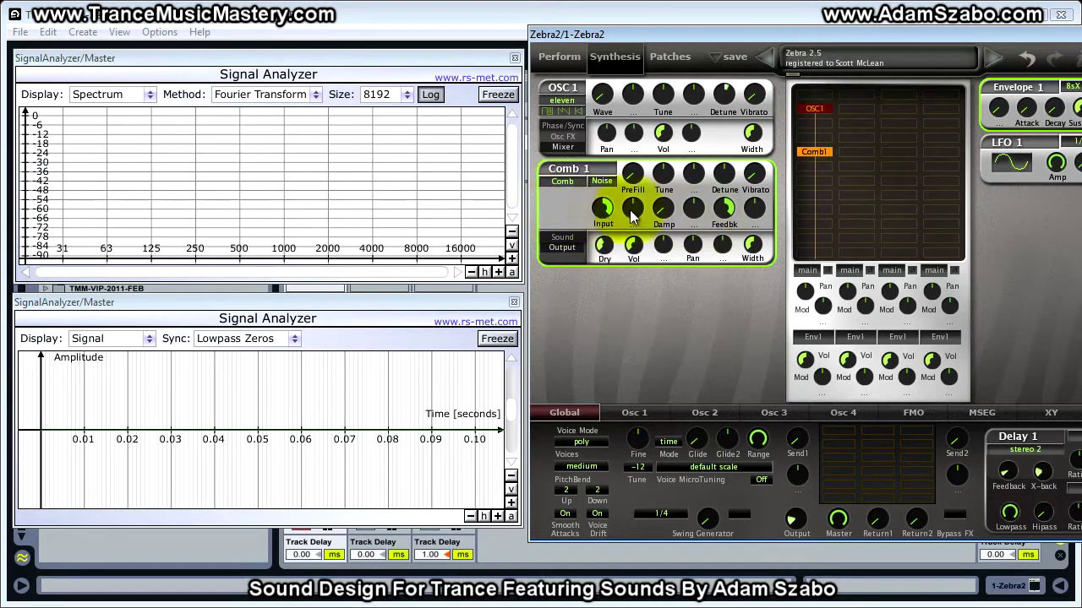
pyautogui.moveTo(605, 251); pyautogui.dragTo(606, 299)
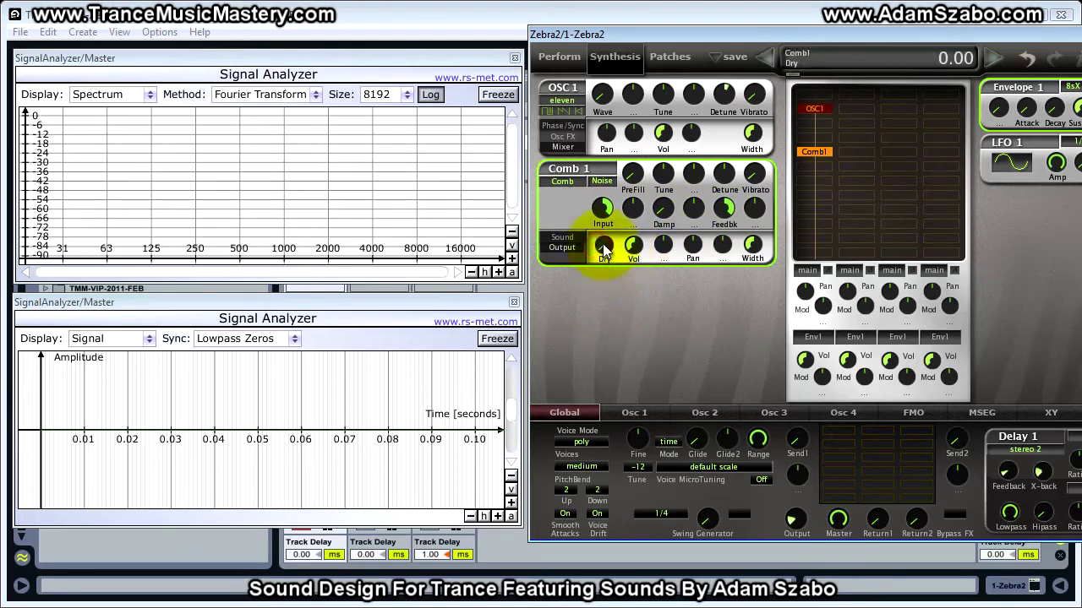
pyautogui.moveTo(611, 254); pyautogui.dragTo(652, 263)
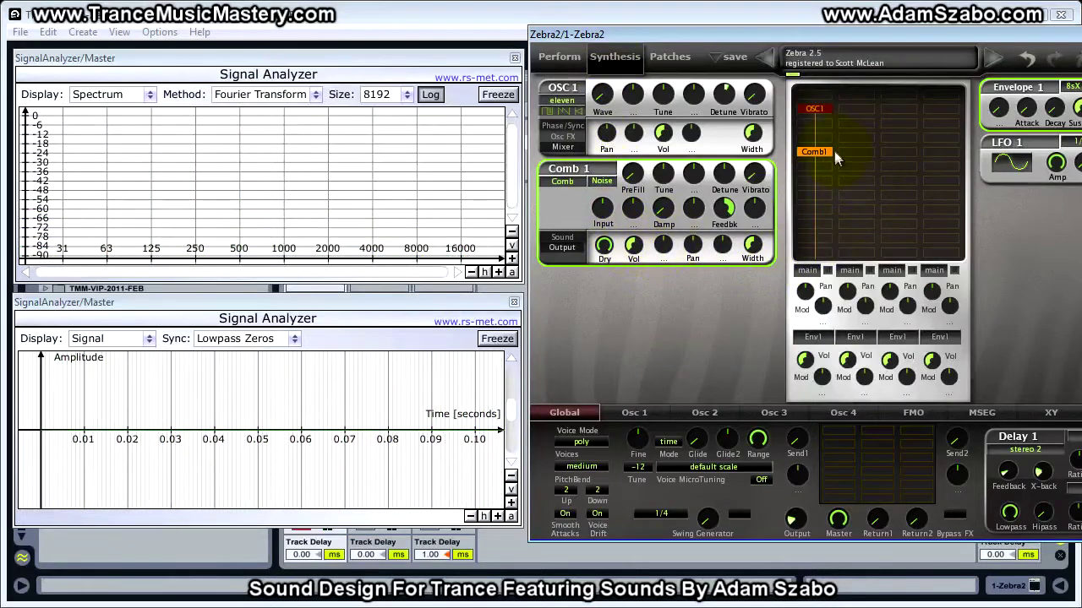
# Step: Raise Comb 1's Input past 18 to a strong positive level with full Dry, and set its Volume to 100
pyautogui.click(603, 245)
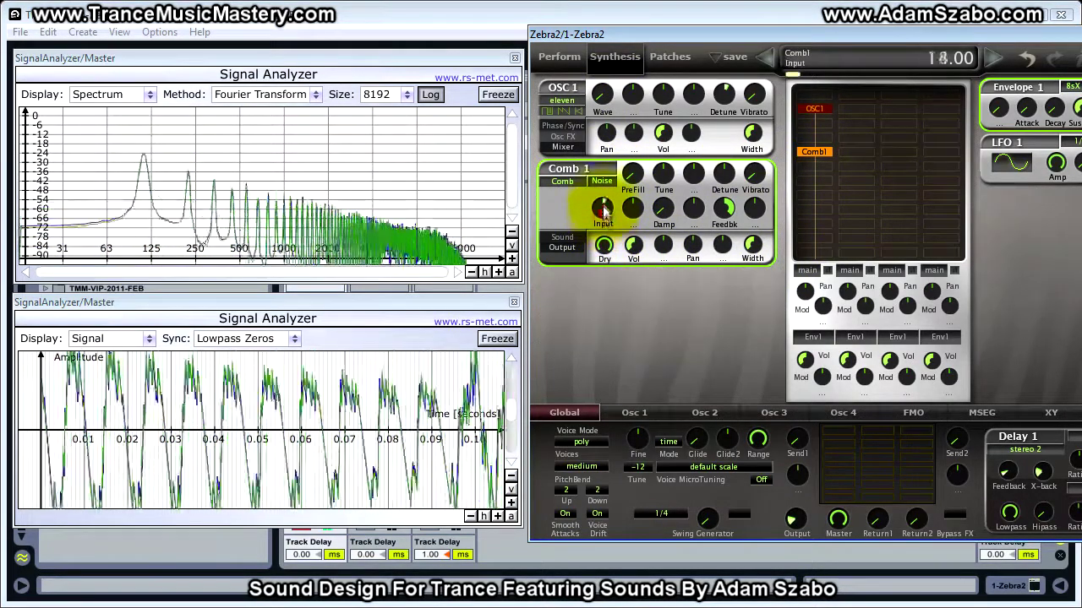
pyautogui.moveTo(605, 193); pyautogui.dragTo(608, 165)
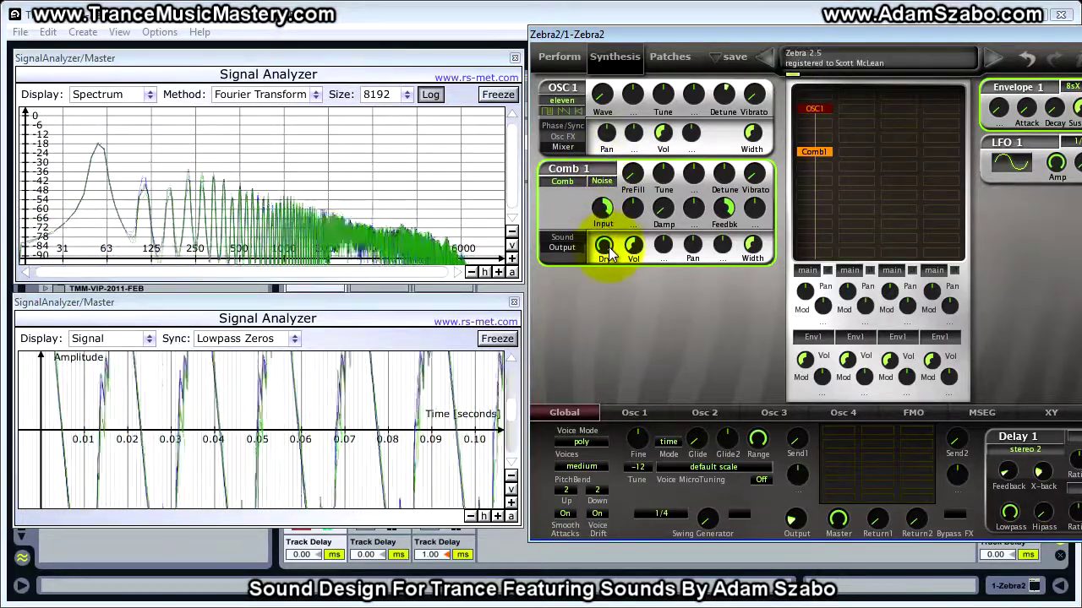
pyautogui.moveTo(638, 252); pyautogui.dragTo(638, 212)
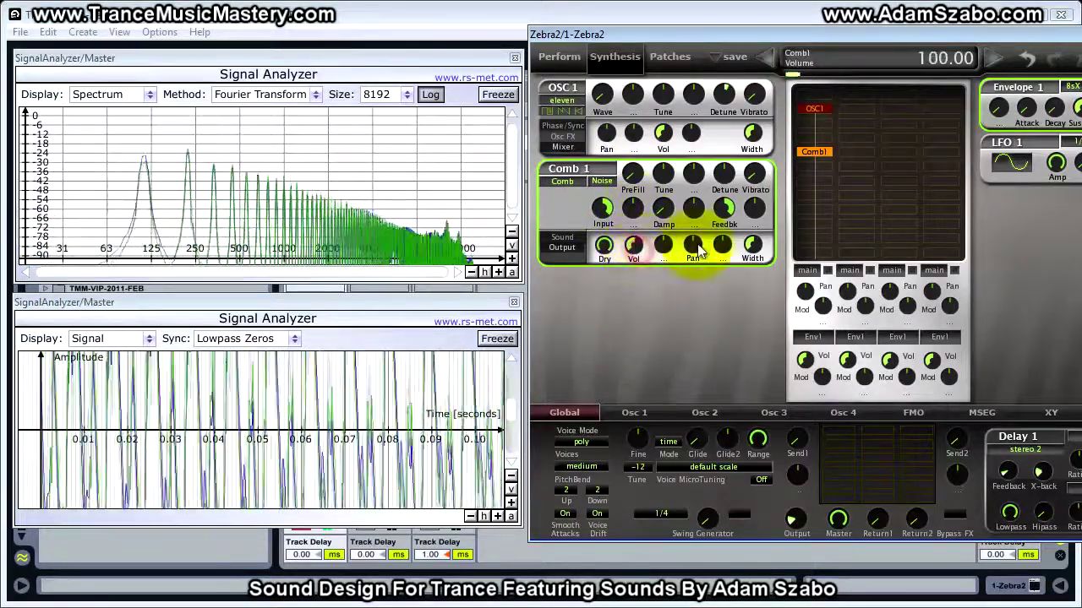
# Step: Cycle Comb 1's mode through Split Comb, Split Dual and Diff Comb, ending on Dissonant
pyautogui.click(569, 181)
pyautogui.click(591, 210)
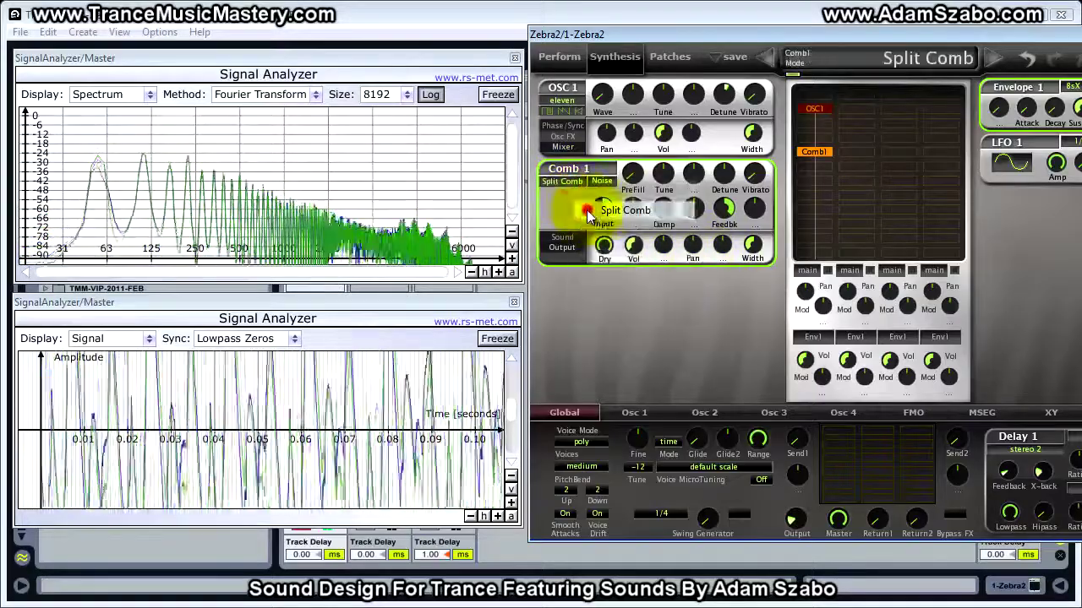
pyautogui.click(564, 182)
pyautogui.click(590, 229)
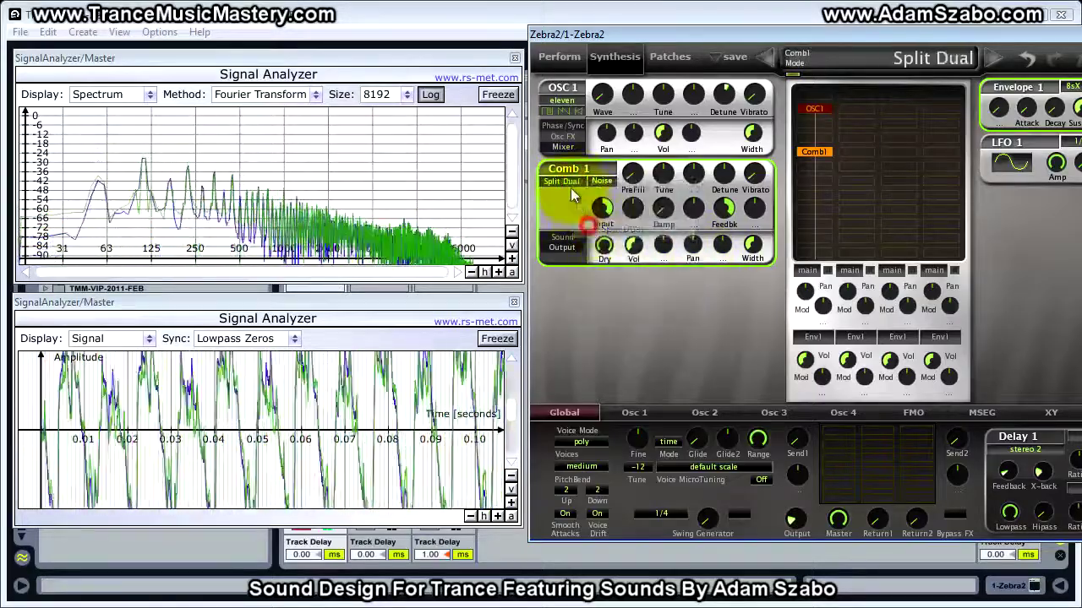
pyautogui.click(565, 182)
pyautogui.click(598, 248)
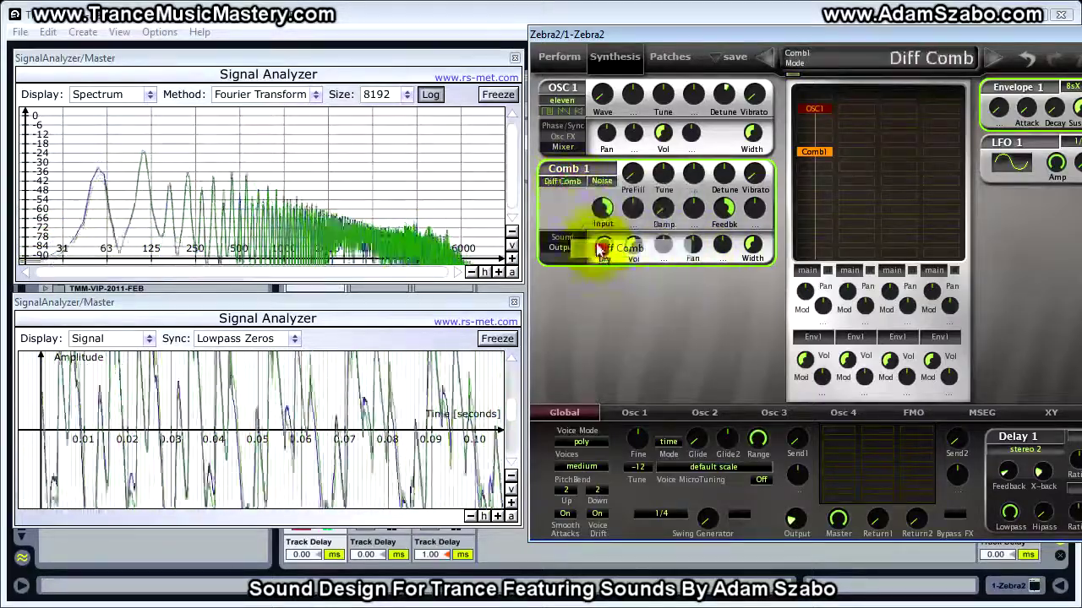
pyautogui.click(574, 181)
pyautogui.click(608, 267)
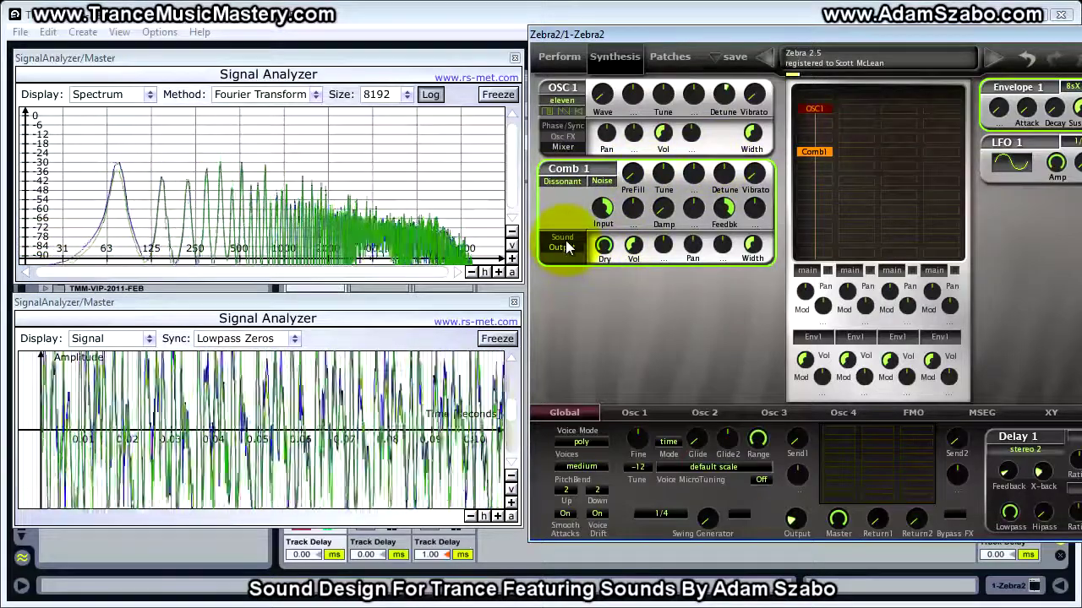
# Step: Move the synth window to expose the whole of Envelope 1 and raise the envelope's Attack to about 51
pyautogui.moveTo(846, 45); pyautogui.dragTo(686, 62)
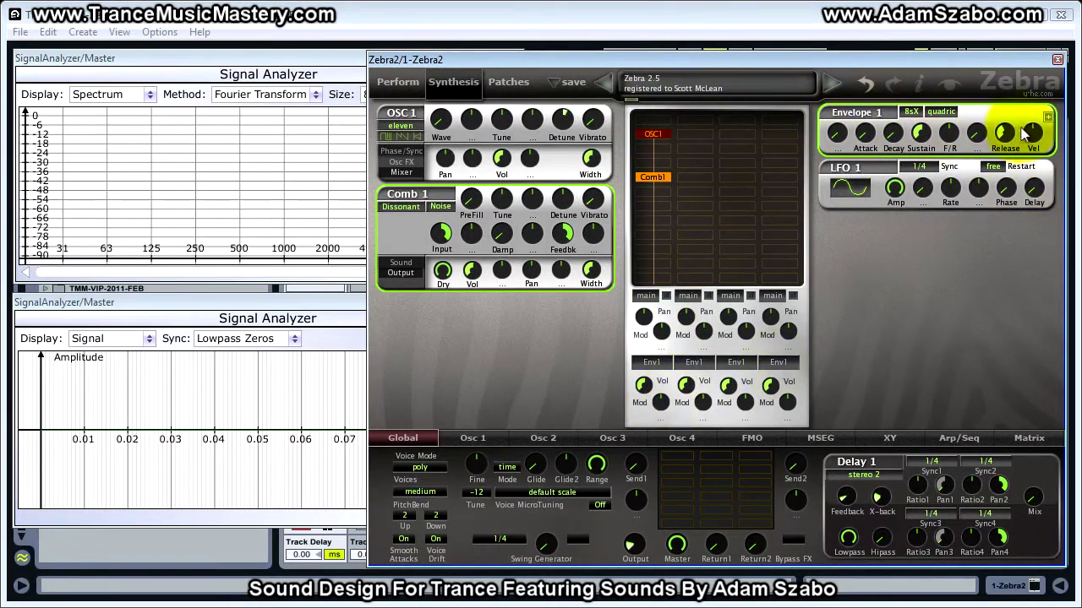
pyautogui.click(864, 133)
pyautogui.moveTo(851, 66)
pyautogui.mouseDown()
pyautogui.moveTo(853, 78)
pyautogui.moveTo(860, 61)
pyautogui.mouseUp()
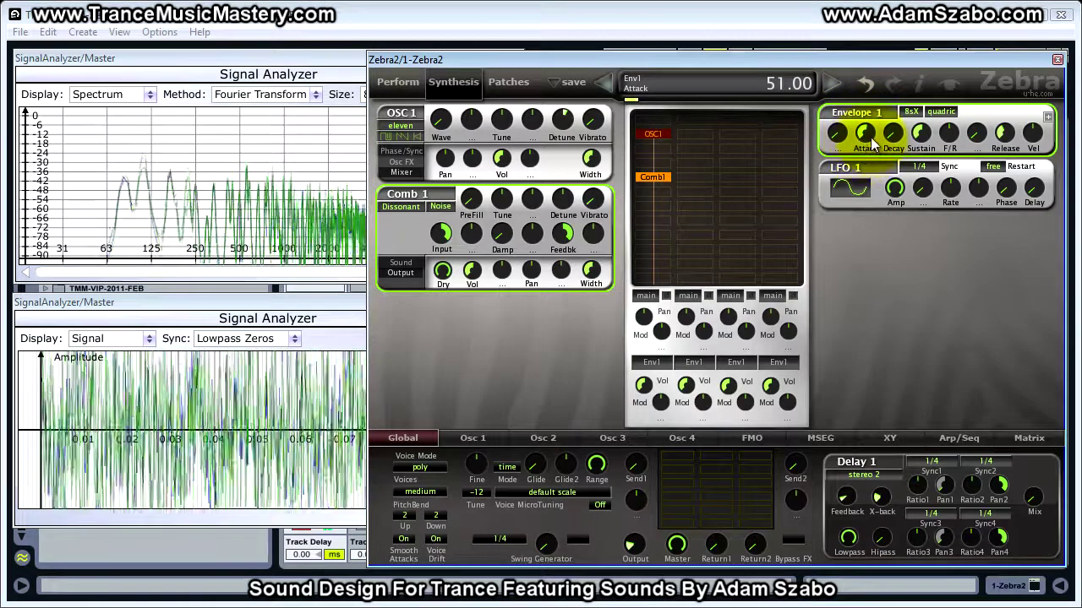
# Step: Raise Envelope 1's Sustain to maximum, increase its Decay, and lengthen its Release
pyautogui.click(920, 132)
pyautogui.moveTo(926, 89); pyautogui.dragTo(927, 76)
pyautogui.moveTo(898, 131); pyautogui.dragTo(927, 132)
pyautogui.moveTo(1004, 133); pyautogui.dragTo(1001, 143)
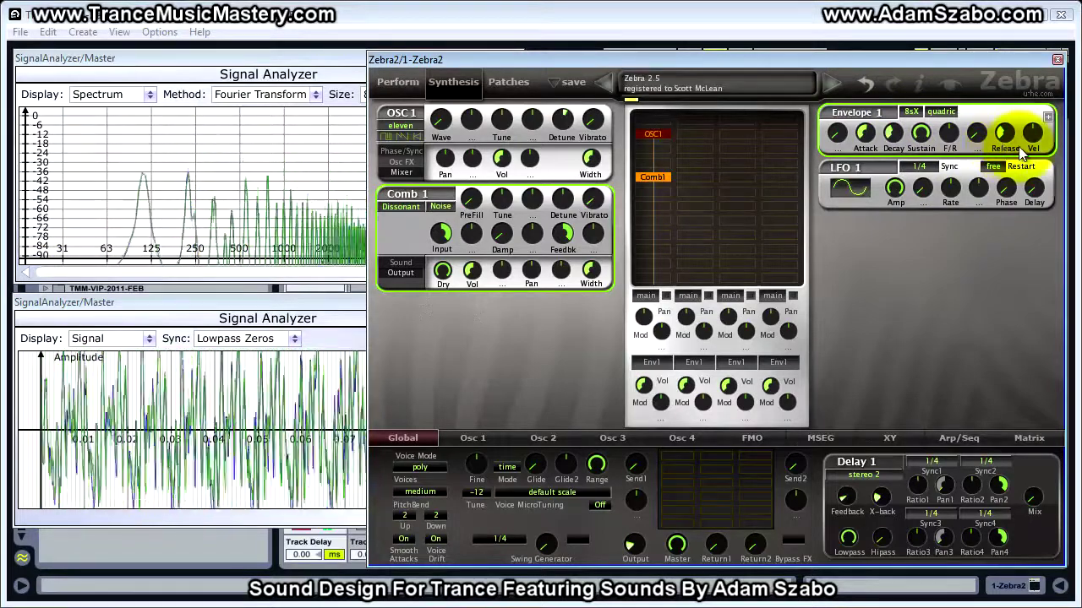
pyautogui.moveTo(1003, 133); pyautogui.dragTo(1011, 102)
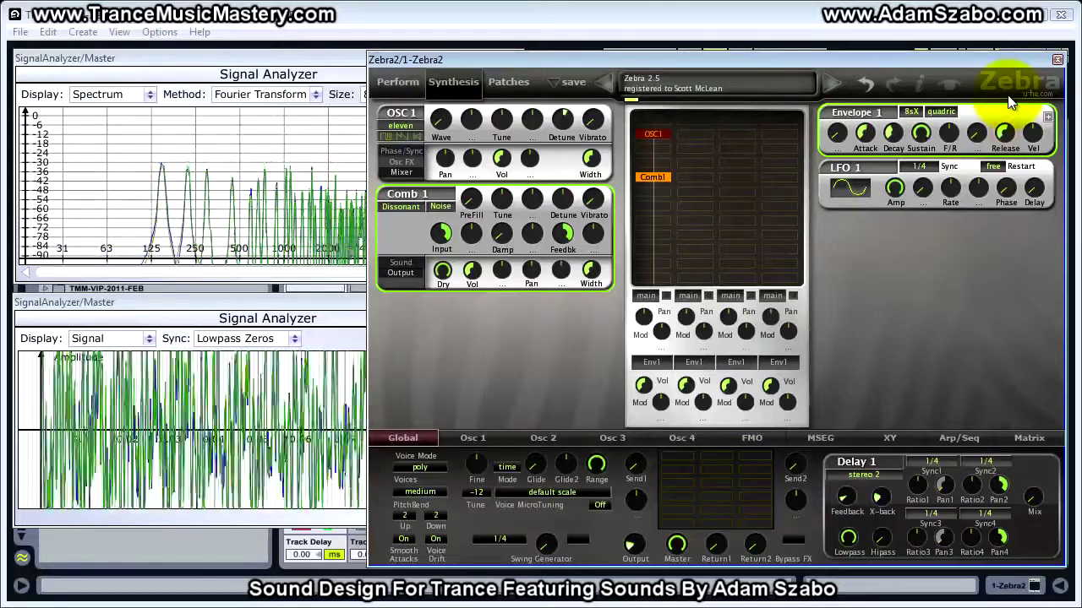
# Step: Turn Comb 1's Dry level down to minimum and change its mode to Split Comb
pyautogui.moveTo(443, 272); pyautogui.dragTo(431, 471)
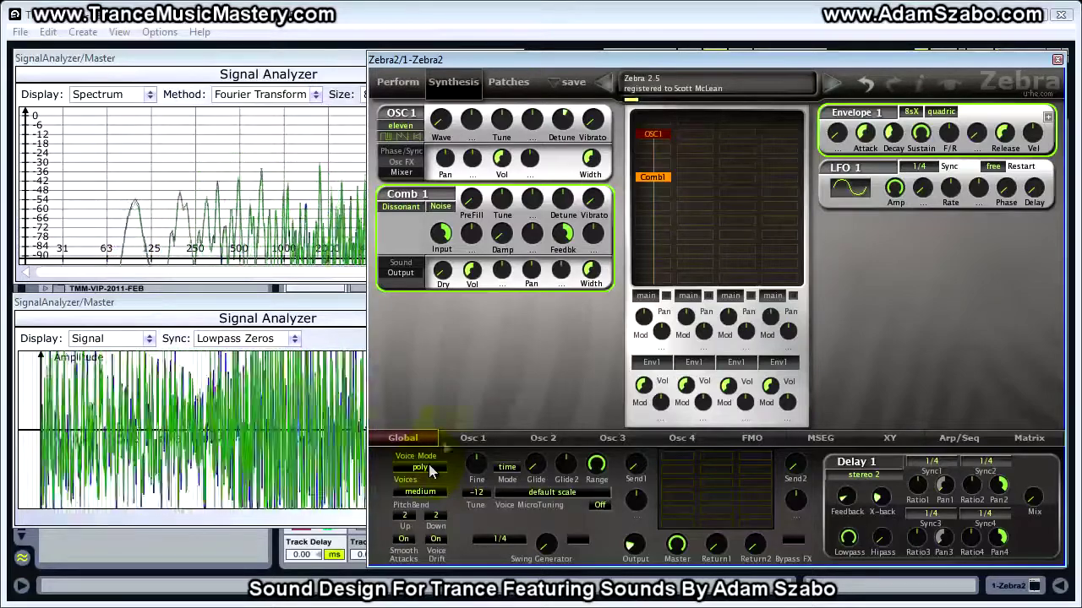
pyautogui.click(401, 206)
pyautogui.click(423, 233)
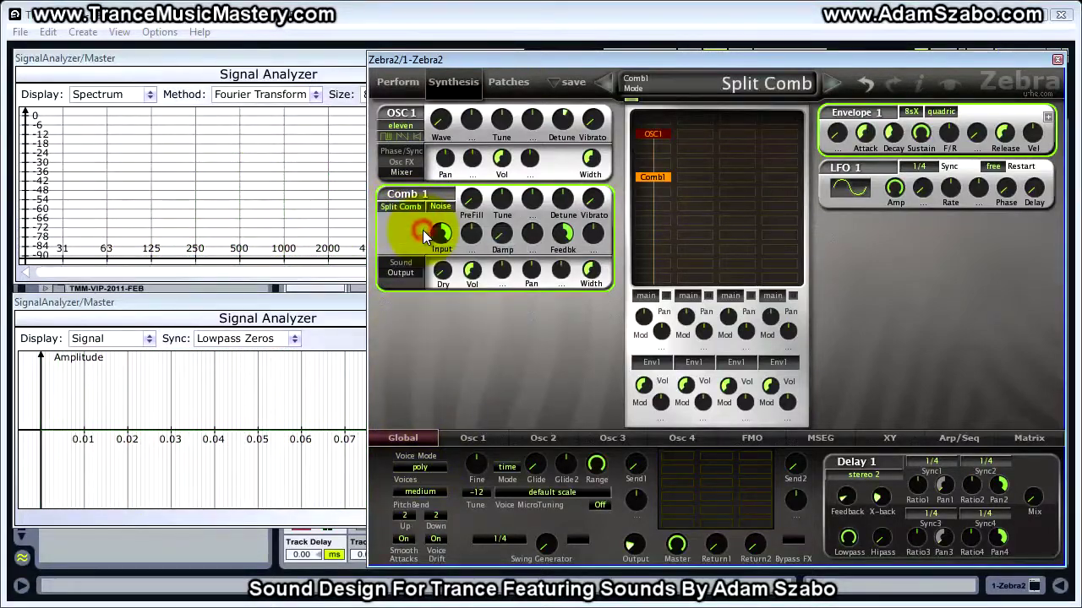